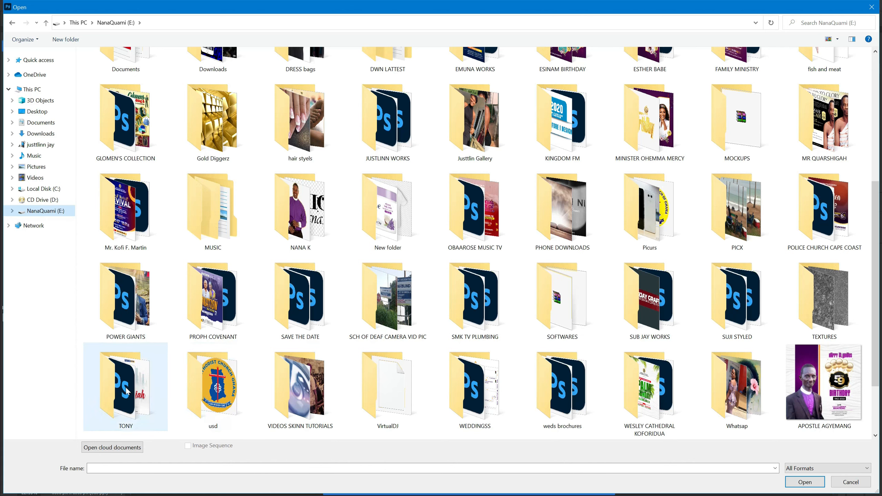
Open MRJAY GRAFIX SERVICE.psd from the JUSTLINN WORKS folder on the NanaQuami drive.
{"action": "scroll", "coordinate": [575, 358], "scroll_direction": "down", "scroll_amount": 2}
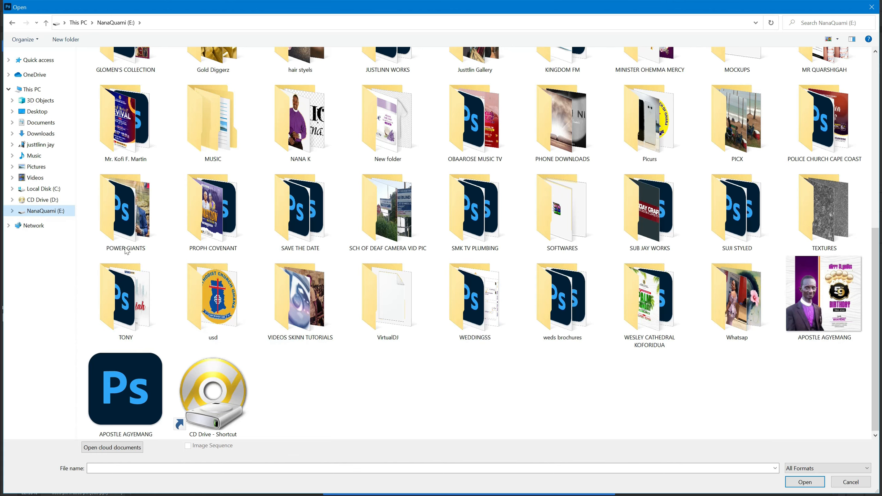
{"action": "scroll", "coordinate": [126, 251], "scroll_direction": "up", "scroll_amount": 3}
{"action": "double_click", "coordinate": [355, 250]}
{"action": "double_click", "coordinate": [734, 355]}
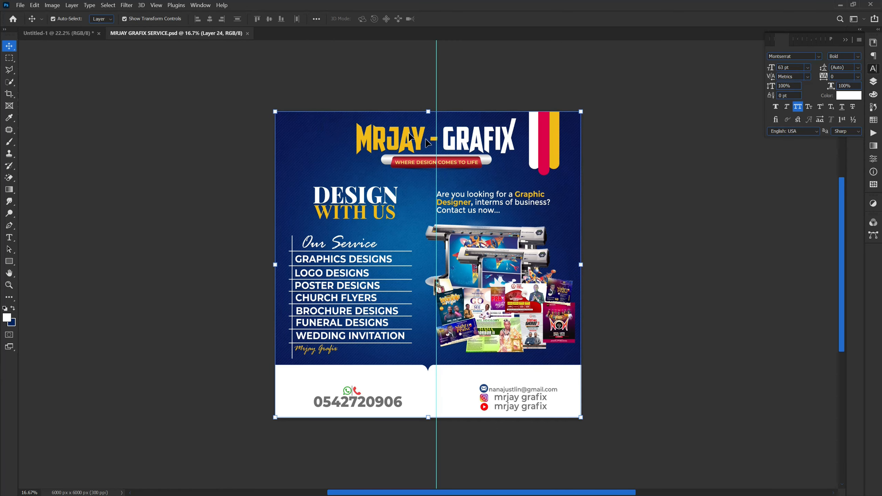
Drag the MRJAY - GRAFIX logo into Untitled-1 and center it in the navy header.
{"action": "left_click_drag", "start_coordinate": [368, 139], "coordinate": [415, 146]}
{"action": "left_click_drag", "start_coordinate": [465, 108], "coordinate": [433, 88]}
{"action": "left_click", "coordinate": [152, 141]}
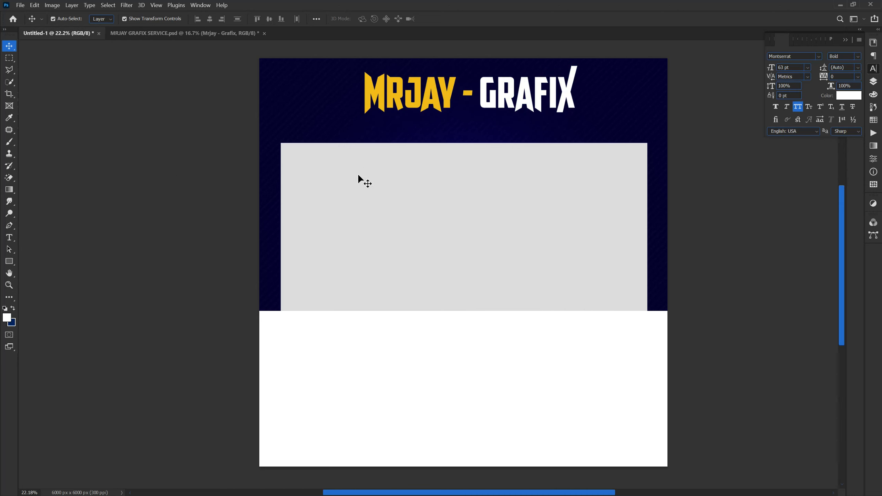
Close the MRJAY GRAFIX SERVICE document without saving.
{"action": "left_click", "coordinate": [264, 33]}
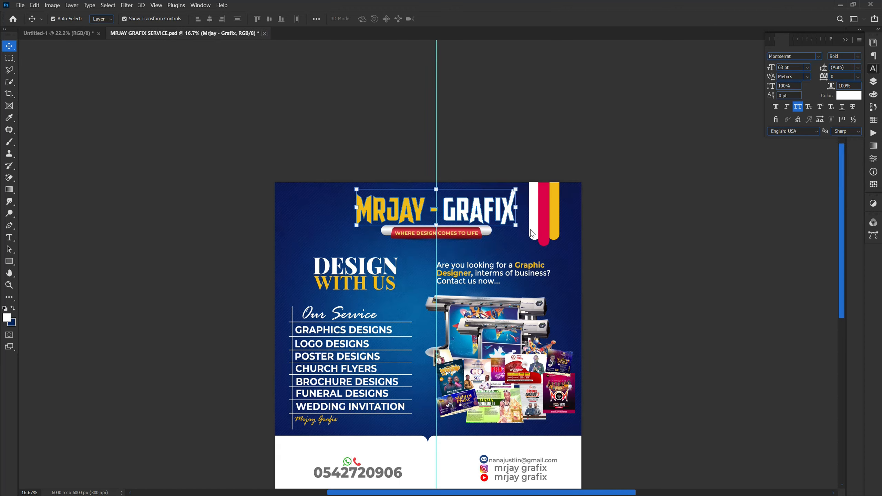
{"action": "left_click", "coordinate": [457, 195]}
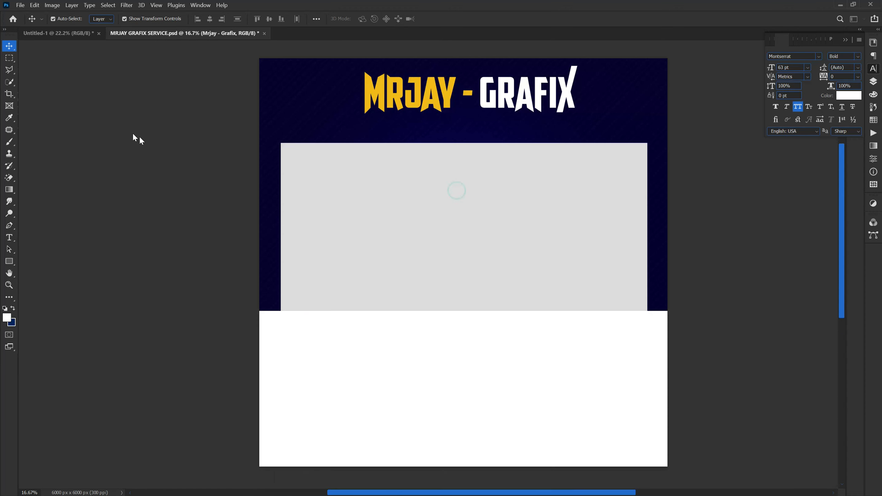
{"action": "left_click", "coordinate": [21, 5]}
Open images.jpg from Desktop > RESOURCESSSSSSS > ELECTRIC APPLIANCES and copy it into Untitled-1 as Layer 2.
{"action": "left_click", "coordinate": [35, 24]}
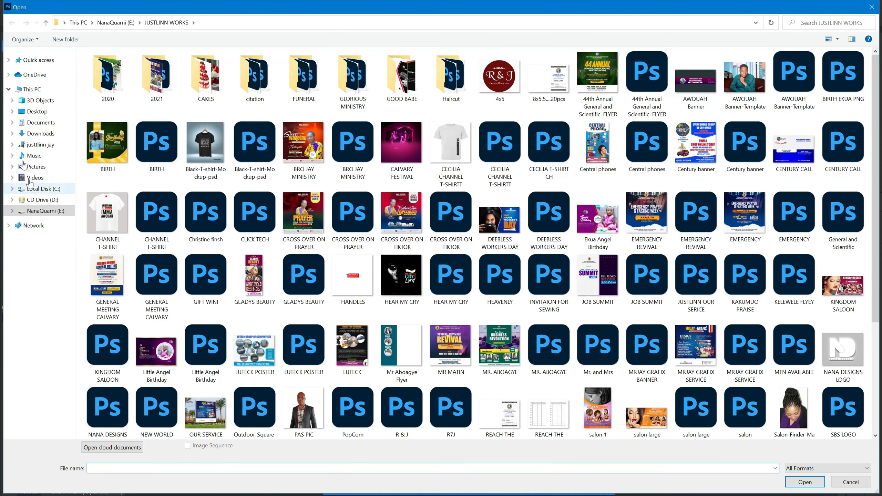
{"action": "left_click", "coordinate": [37, 111]}
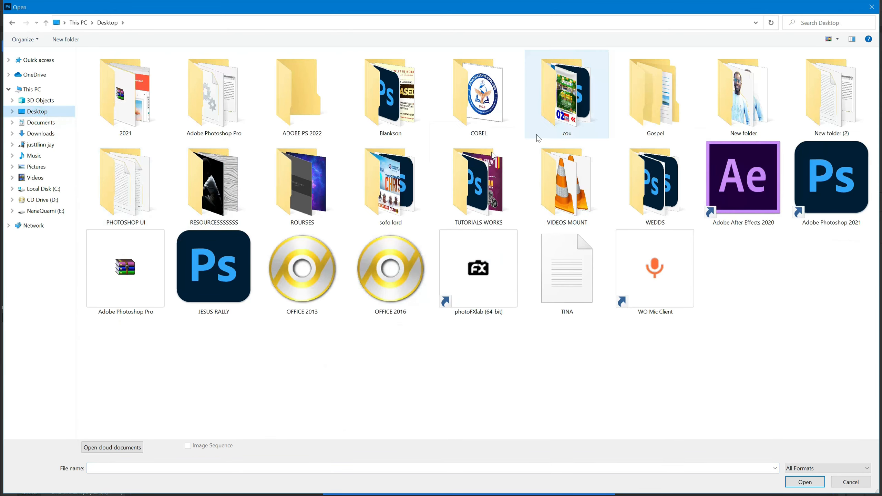
{"action": "double_click", "coordinate": [217, 184]}
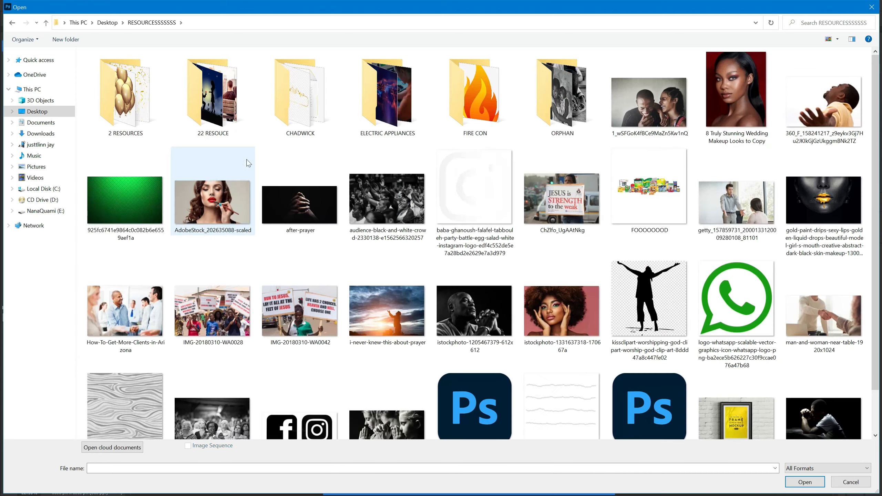
{"action": "left_click", "coordinate": [359, 111]}
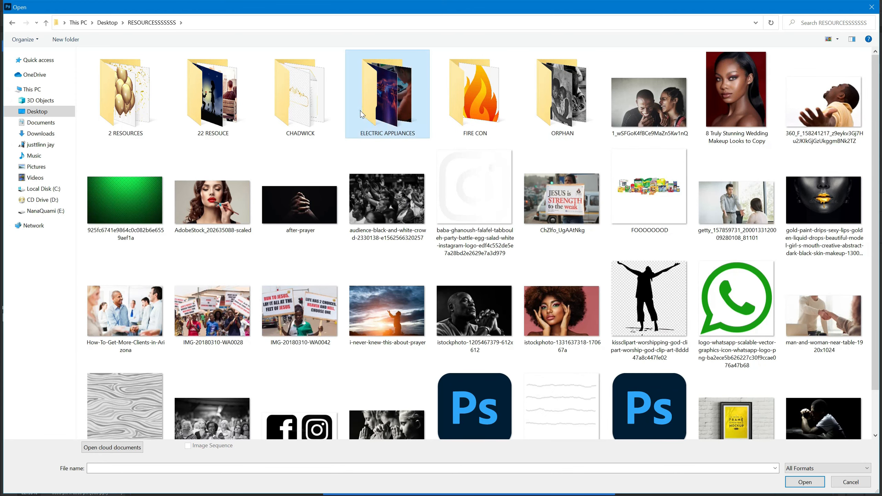
{"action": "double_click", "coordinate": [360, 110]}
{"action": "double_click", "coordinate": [304, 87]}
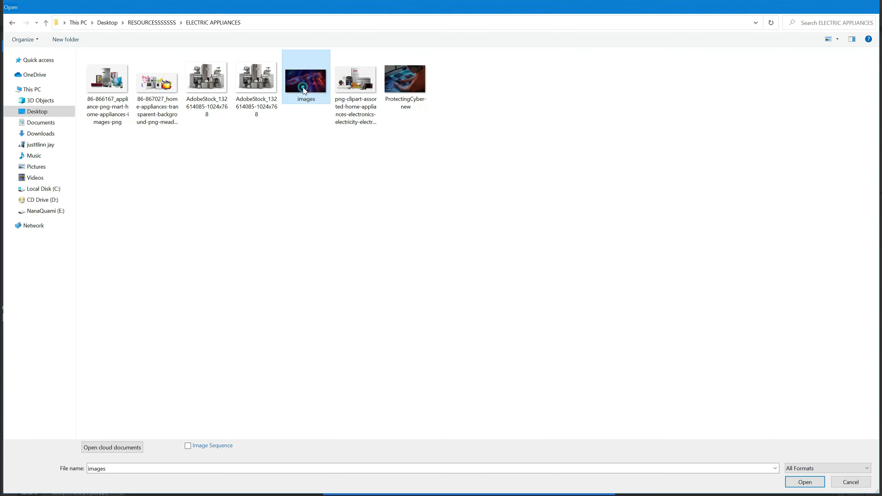
{"action": "left_click_drag", "start_coordinate": [431, 278], "coordinate": [746, 445]}
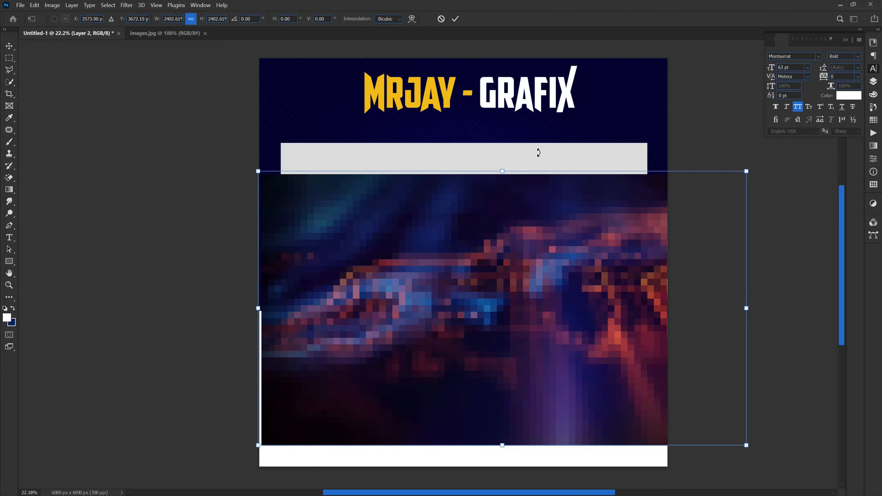
Commit the circuit image, move it over the flyer's top, and stack Layer 2 beneath the logo and grey panel.
{"action": "left_click", "coordinate": [457, 22]}
{"action": "left_click_drag", "start_coordinate": [430, 232], "coordinate": [390, 107]}
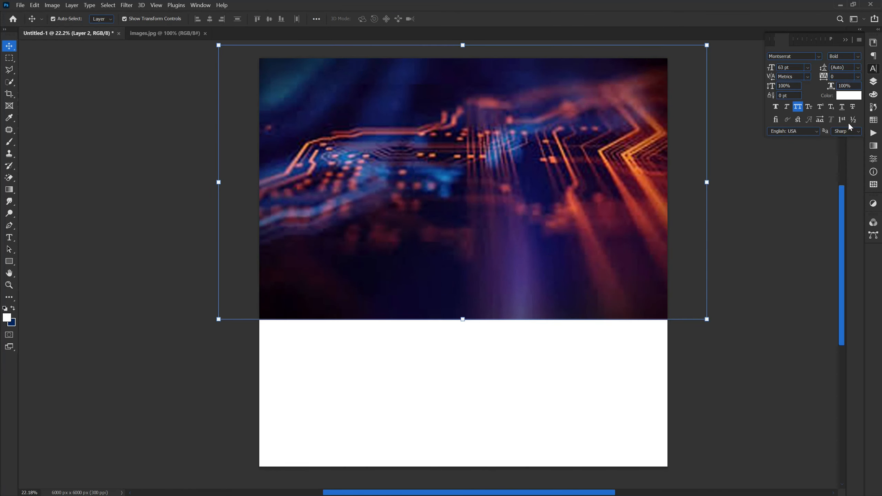
{"action": "left_click", "coordinate": [872, 83]}
{"action": "left_click_drag", "start_coordinate": [837, 105], "coordinate": [779, 263]}
{"action": "left_click", "coordinate": [165, 242]}
{"action": "left_click", "coordinate": [284, 119]}
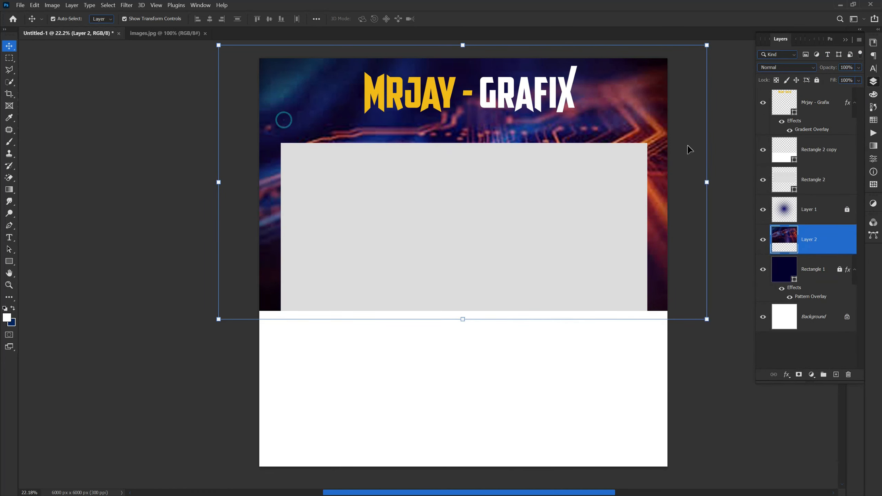
Set Layer 2's blend mode to Screen and lock the layer.
{"action": "left_click", "coordinate": [780, 69]}
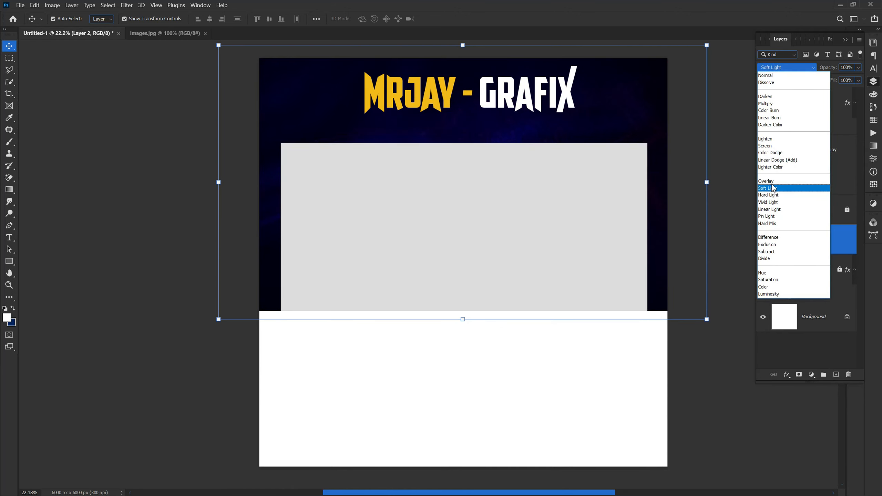
{"action": "left_click", "coordinate": [766, 146]}
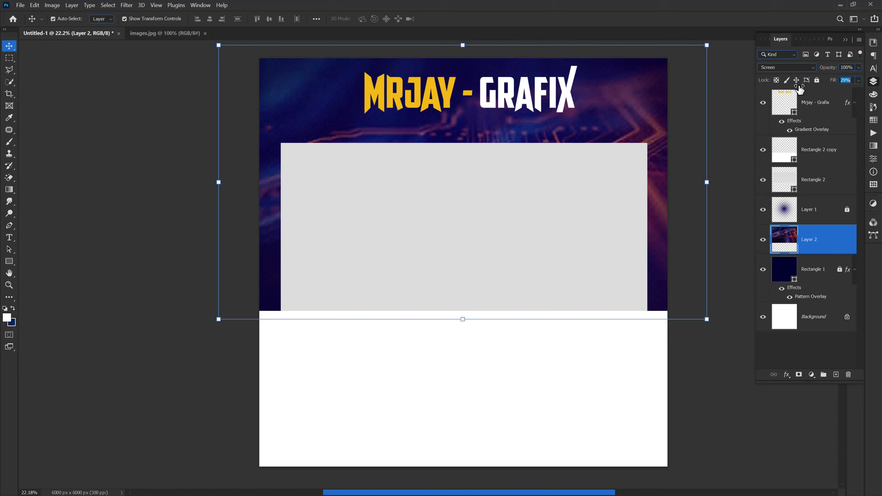
{"action": "left_click", "coordinate": [817, 80]}
{"action": "left_click", "coordinate": [157, 271]}
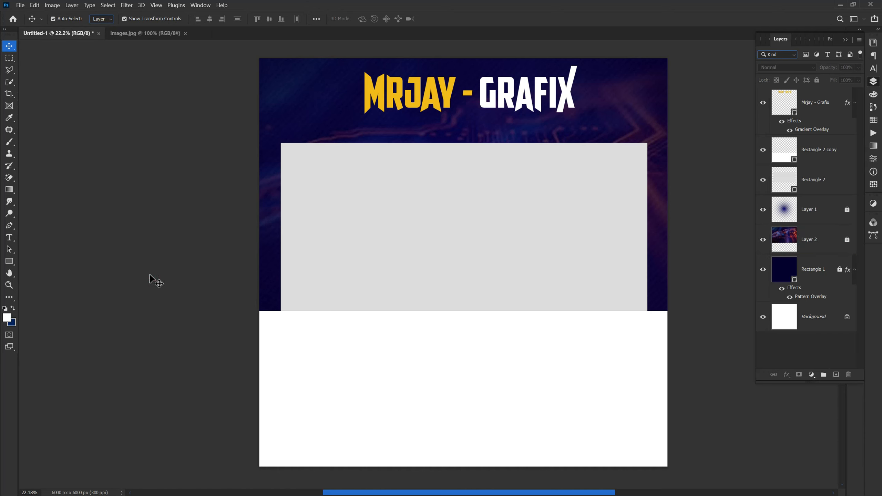
{"action": "left_click", "coordinate": [371, 259]}
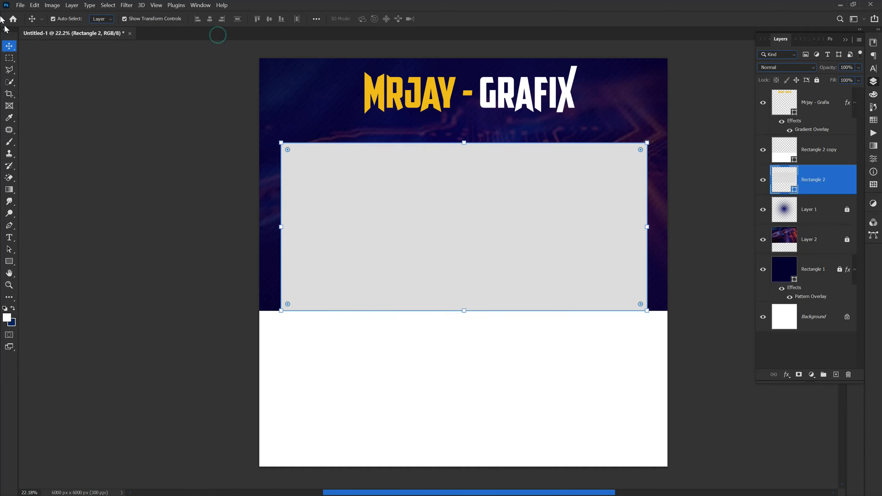
{"action": "left_click", "coordinate": [20, 5]}
{"action": "left_click", "coordinate": [28, 23]}
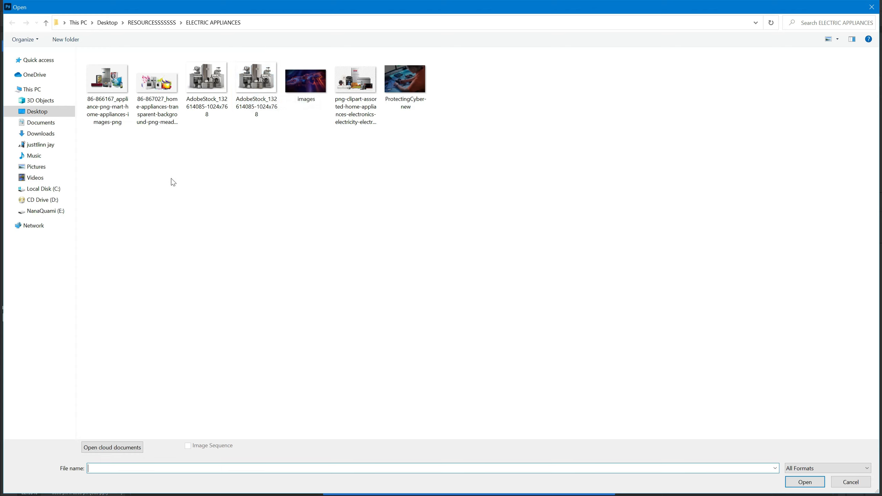
{"action": "double_click", "coordinate": [249, 83]}
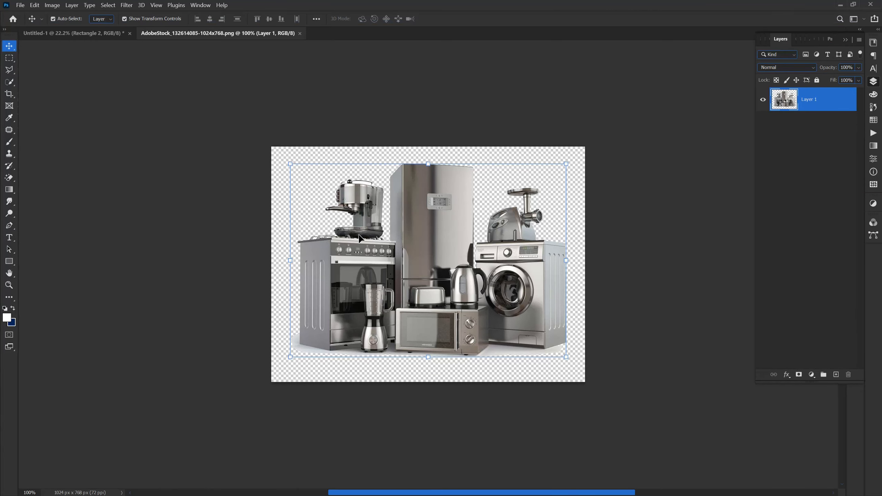
Copy the appliances cut-out into the flyer as Layer 3 and clip it to the grey rectangle.
{"action": "left_click_drag", "start_coordinate": [409, 239], "coordinate": [87, 45]}
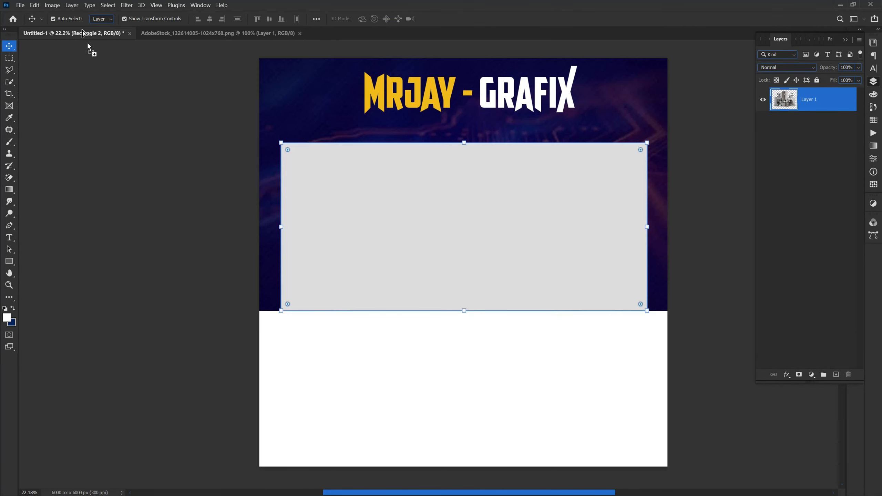
{"action": "left_click_drag", "start_coordinate": [379, 232], "coordinate": [450, 229]}
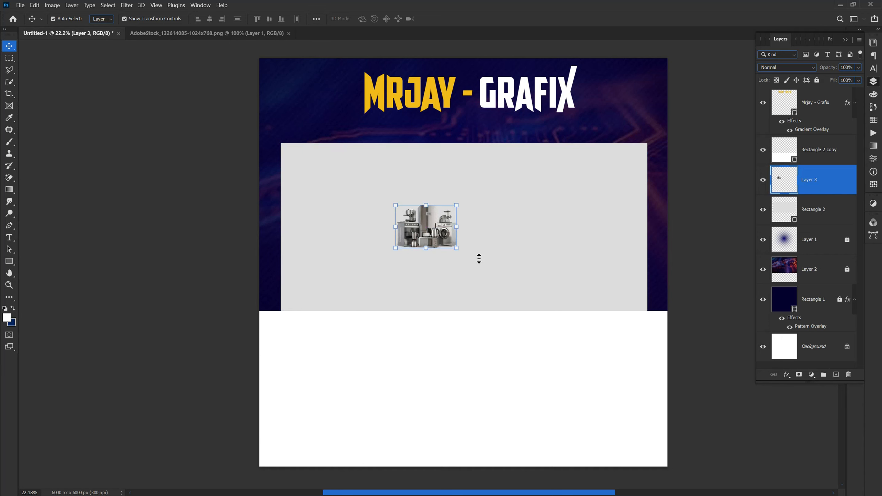
{"action": "right_click", "coordinate": [824, 192]}
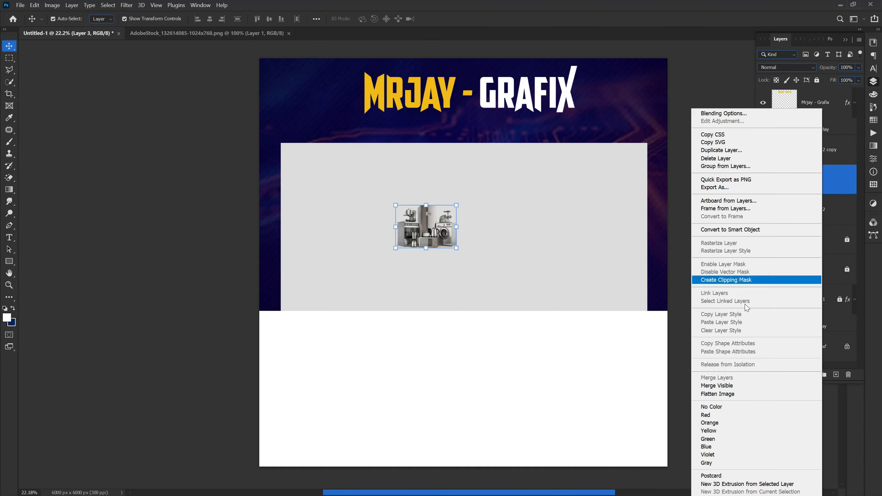
{"action": "left_click", "coordinate": [717, 281]}
Resize and reposition the appliances to fit the grey panel, then commit the transform.
{"action": "left_click_drag", "start_coordinate": [439, 248], "coordinate": [437, 351]}
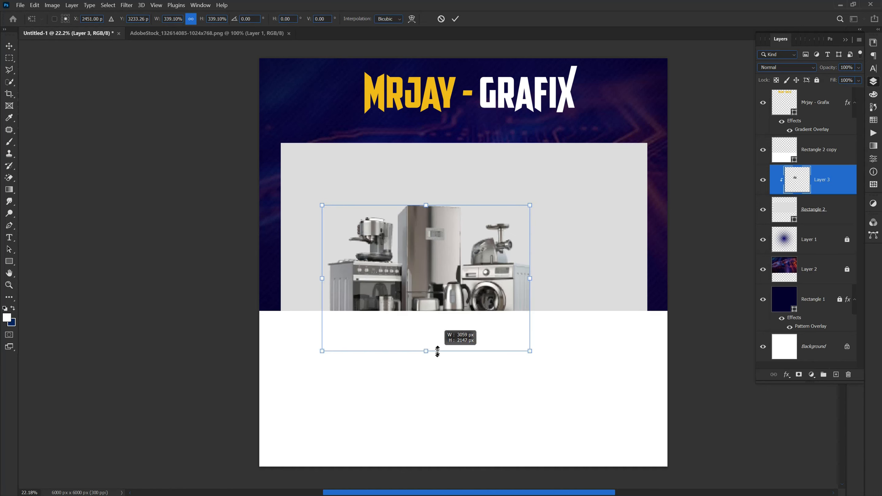
{"action": "left_click_drag", "start_coordinate": [422, 204], "coordinate": [422, 151]}
{"action": "left_click_drag", "start_coordinate": [431, 214], "coordinate": [468, 206]}
{"action": "left_click_drag", "start_coordinate": [455, 346], "coordinate": [462, 314]}
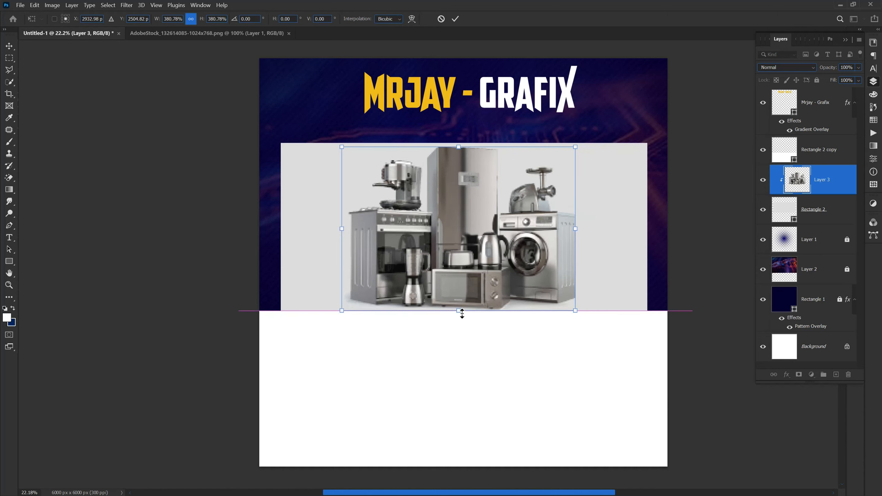
{"action": "left_click", "coordinate": [139, 187]}
{"action": "left_click", "coordinate": [137, 206]}
{"action": "left_click_drag", "start_coordinate": [433, 259], "coordinate": [432, 260]}
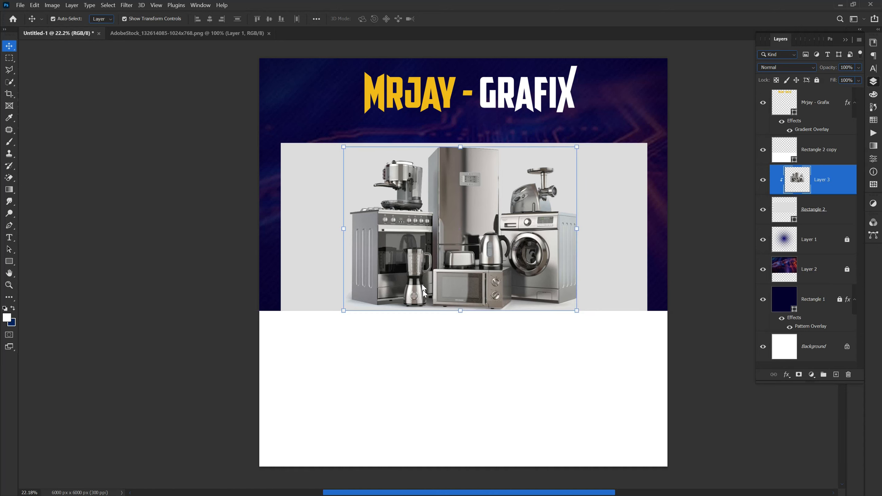
{"action": "left_click_drag", "start_coordinate": [461, 310], "coordinate": [456, 293]}
{"action": "key", "text": "Return"}
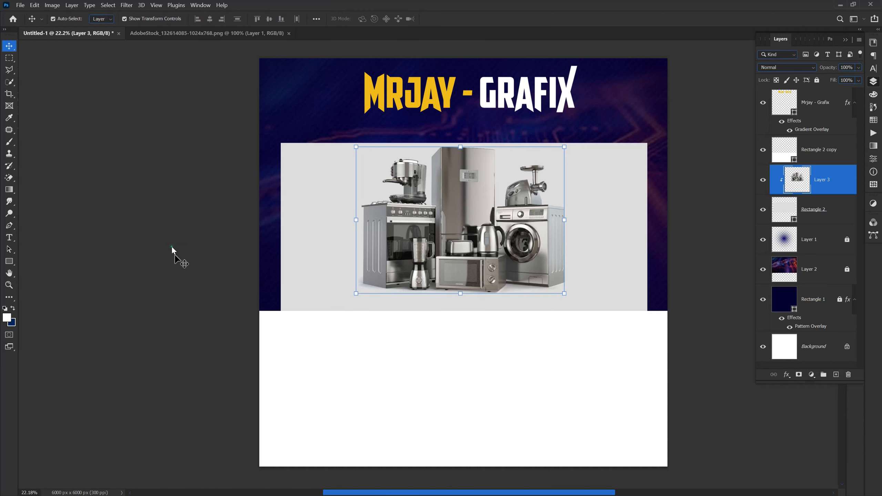
Hide the grey rectangle panel and move the appliances layer up out of the clipping mask.
{"action": "left_click", "coordinate": [365, 361]}
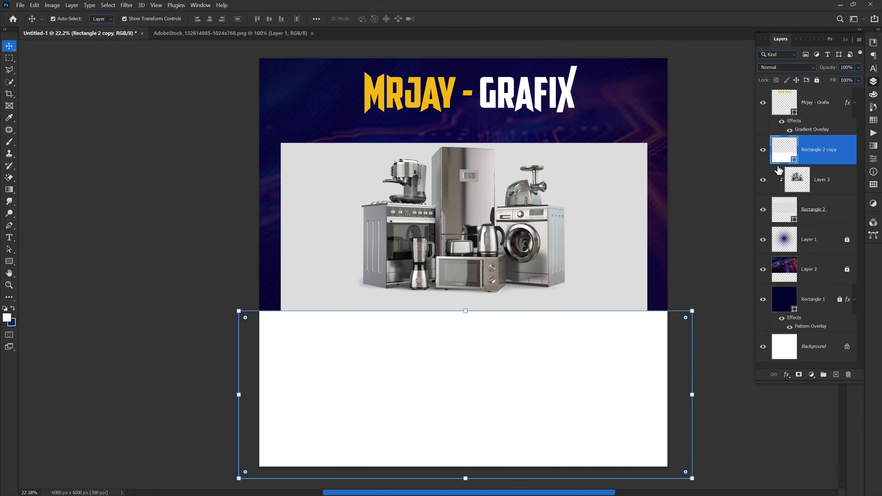
{"action": "left_click", "coordinate": [214, 271]}
{"action": "left_click", "coordinate": [368, 273]}
{"action": "left_click", "coordinate": [300, 276]}
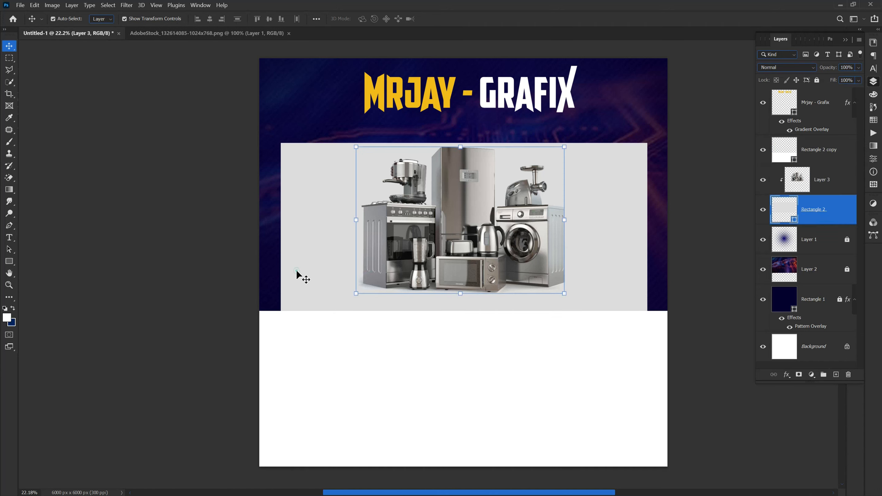
{"action": "left_click", "coordinate": [763, 210]}
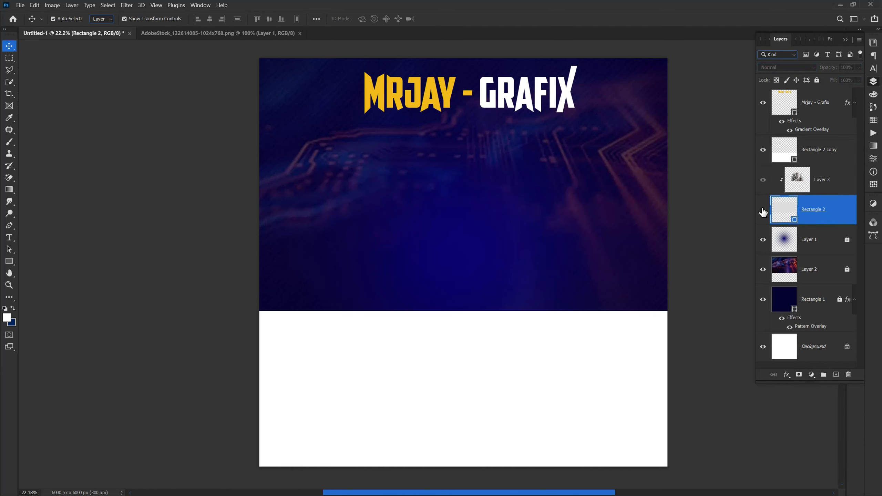
{"action": "mouse_move", "coordinate": [816, 181]}
{"action": "left_mouse_down"}
{"action": "mouse_move", "coordinate": [812, 150]}
{"action": "mouse_move", "coordinate": [811, 171]}
{"action": "left_mouse_up"}
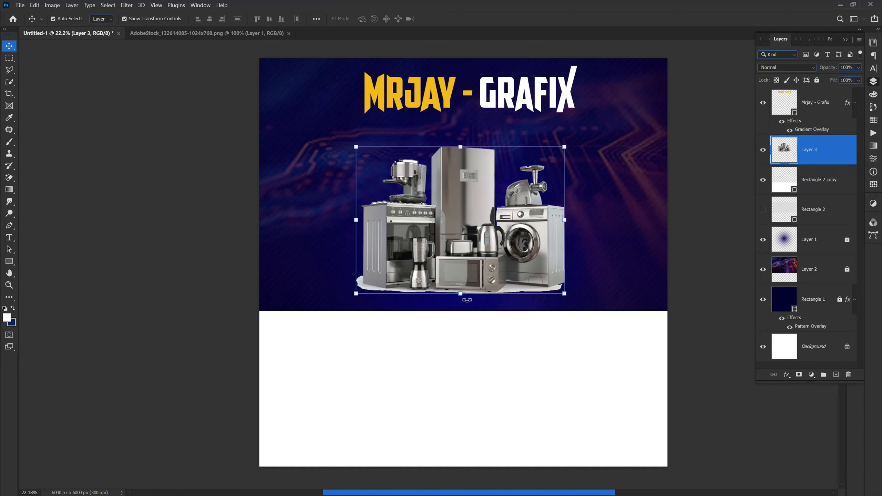
Scale the appliances to about 104% and center them under the MRJAY - GRAFIX logo.
{"action": "left_click_drag", "start_coordinate": [463, 297], "coordinate": [463, 303]}
{"action": "left_click_drag", "start_coordinate": [471, 259], "coordinate": [469, 259]}
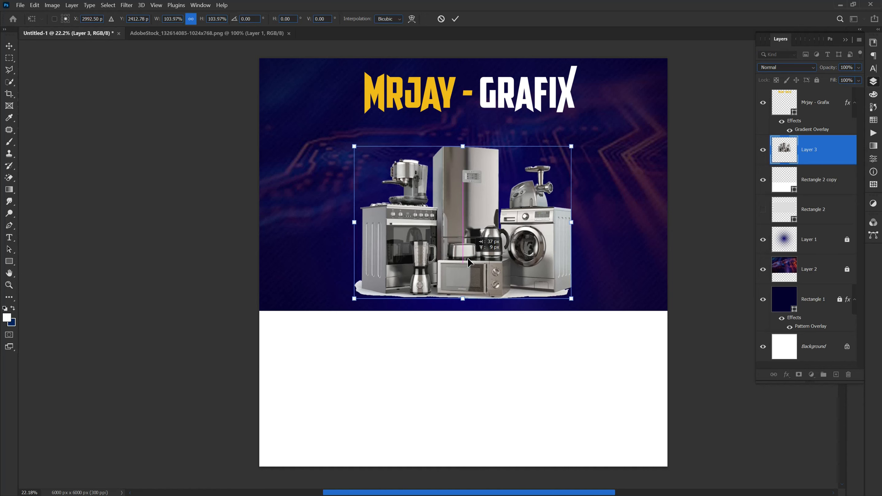
{"action": "key", "text": "Return"}
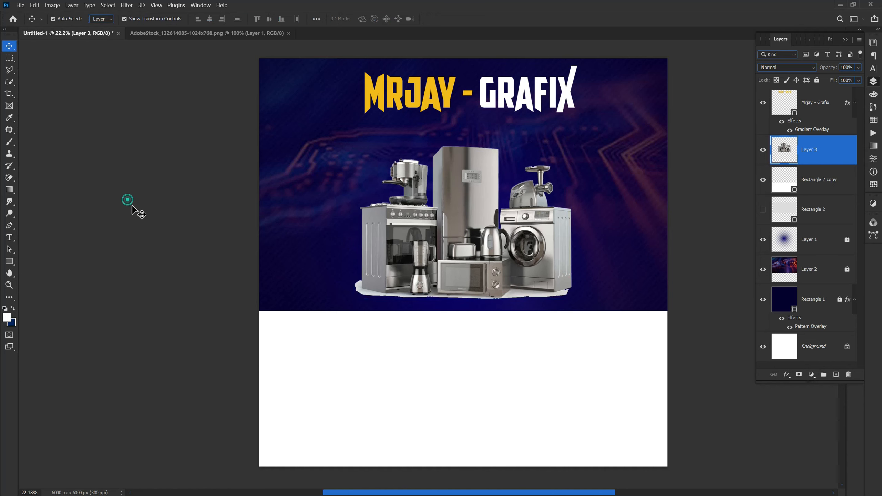
{"action": "left_click", "coordinate": [129, 201]}
{"action": "scroll", "coordinate": [184, 296], "scroll_direction": "down", "scroll_amount": 1}
{"action": "scroll", "coordinate": [185, 298], "scroll_direction": "up", "scroll_amount": 1}
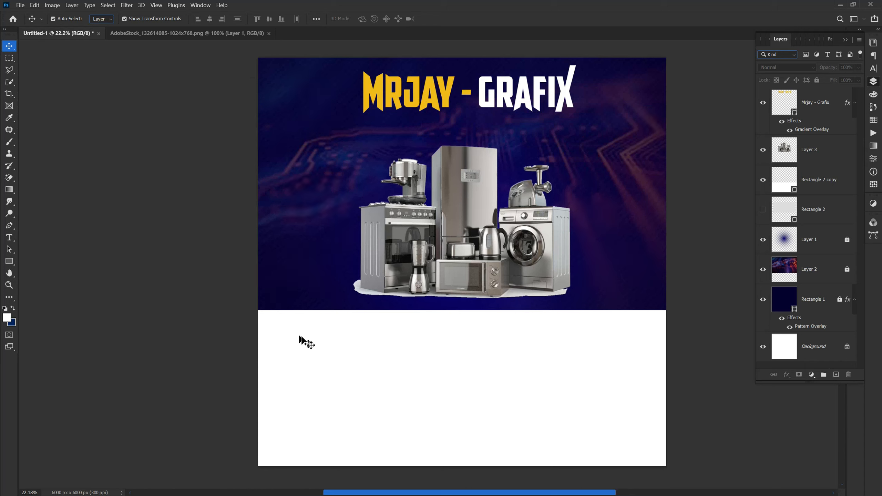
Draw Ellipse 1 on the white lower area and fill it dark red (#8d0000).
{"action": "left_click", "coordinate": [9, 261]}
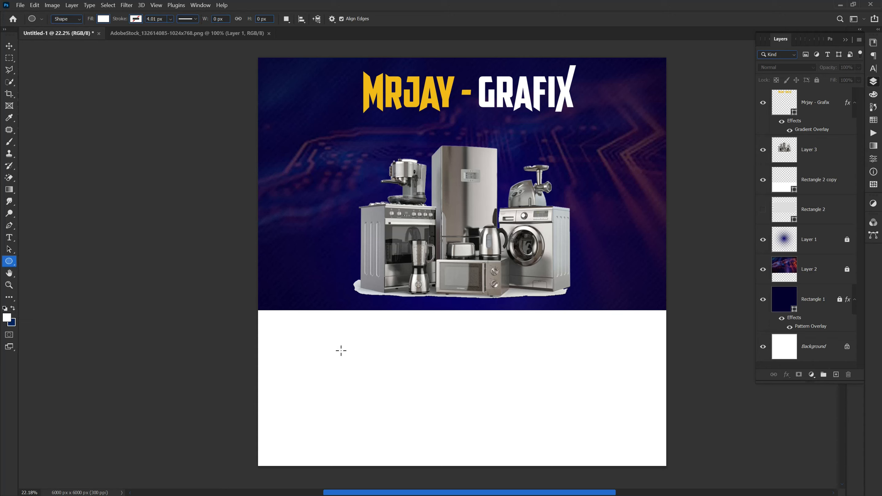
{"action": "left_click_drag", "start_coordinate": [289, 301], "coordinate": [467, 408]}
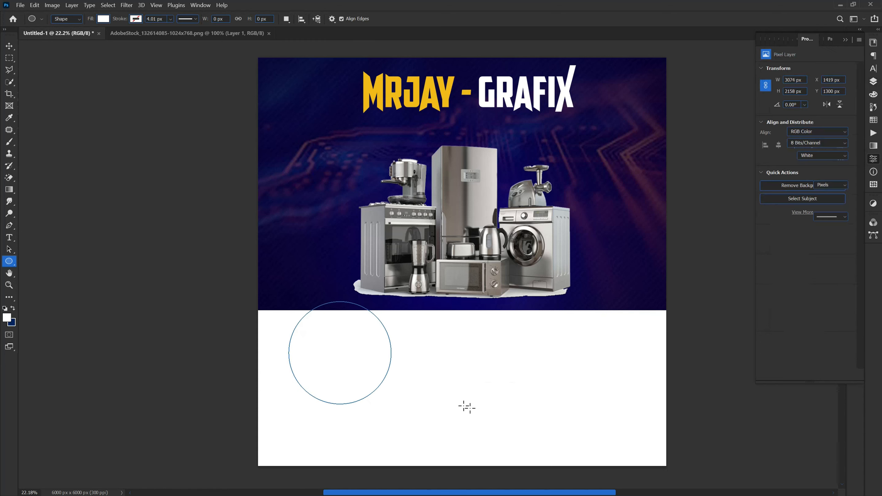
{"action": "left_click_drag", "start_coordinate": [352, 391], "coordinate": [352, 390]}
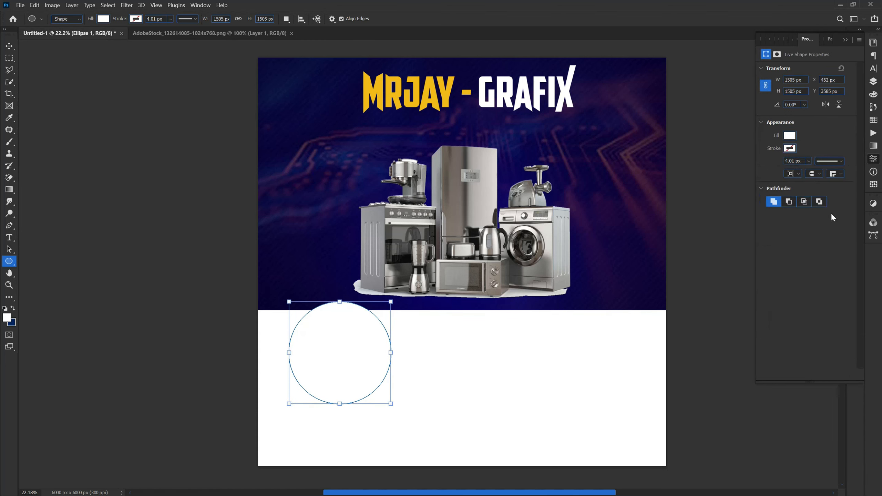
{"action": "left_click", "coordinate": [873, 82]}
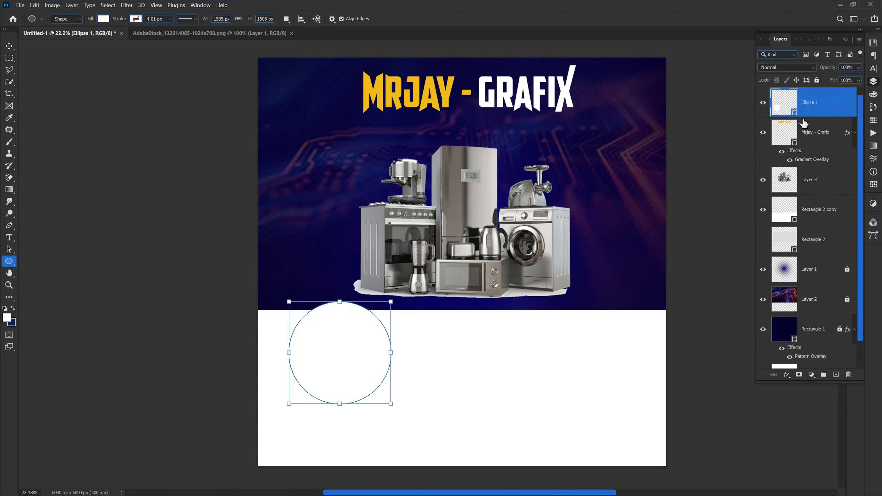
{"action": "double_click", "coordinate": [794, 113]}
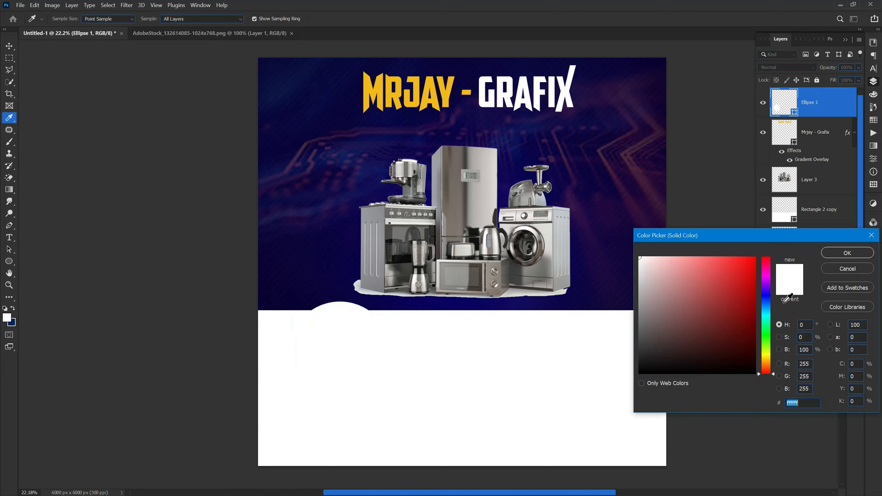
{"action": "left_click_drag", "start_coordinate": [733, 308], "coordinate": [754, 309]}
{"action": "left_click", "coordinate": [847, 252]}
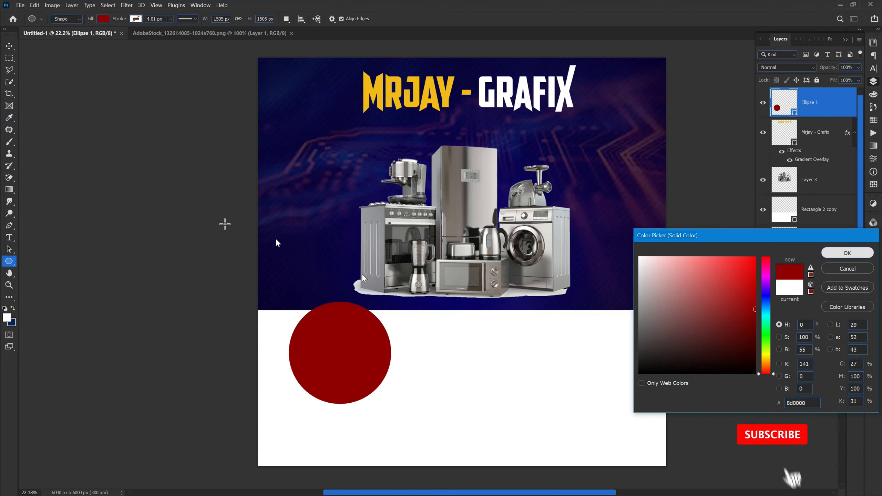
{"action": "left_click", "coordinate": [9, 45]}
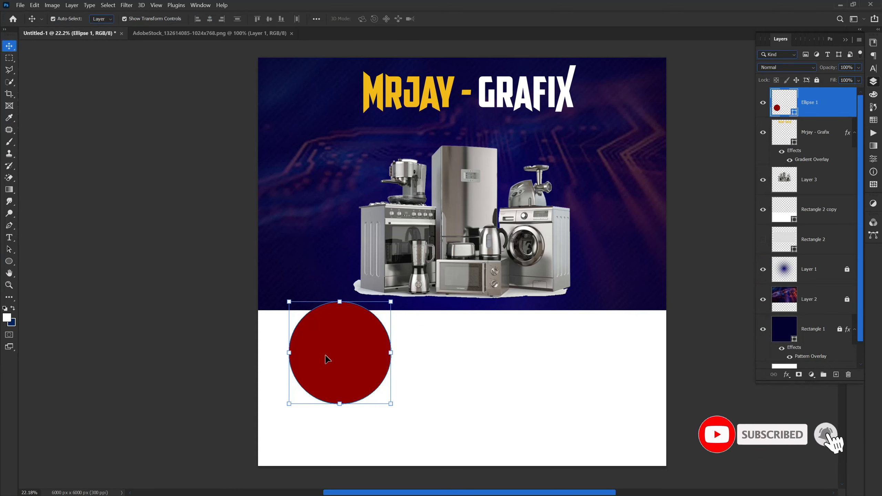
{"action": "left_click", "coordinate": [375, 271]}
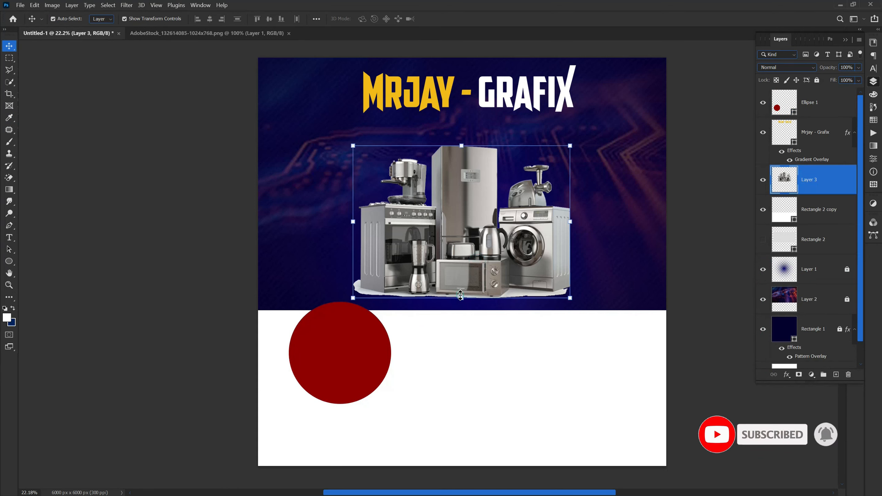
Shrink the appliances slightly and duplicate the red circle into a row of three under the banner.
{"action": "left_click_drag", "start_coordinate": [461, 298], "coordinate": [461, 278]}
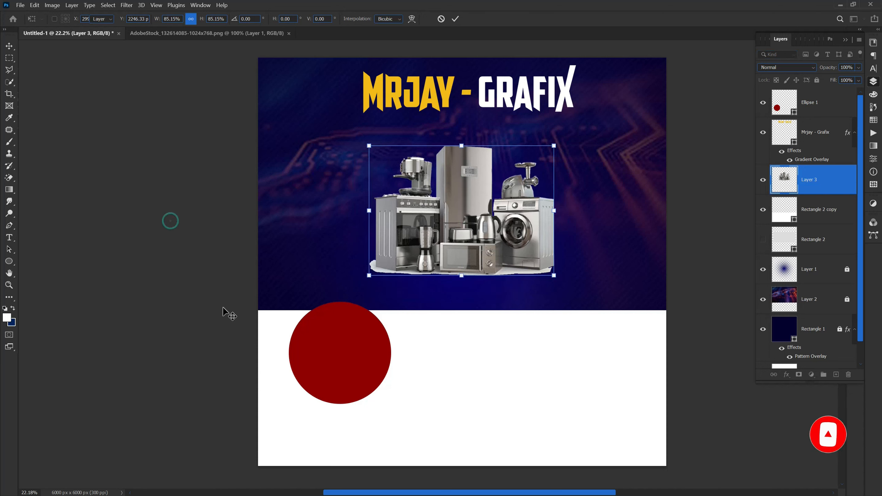
{"action": "left_click", "coordinate": [155, 306]}
{"action": "left_click_drag", "start_coordinate": [321, 361], "coordinate": [467, 358]}
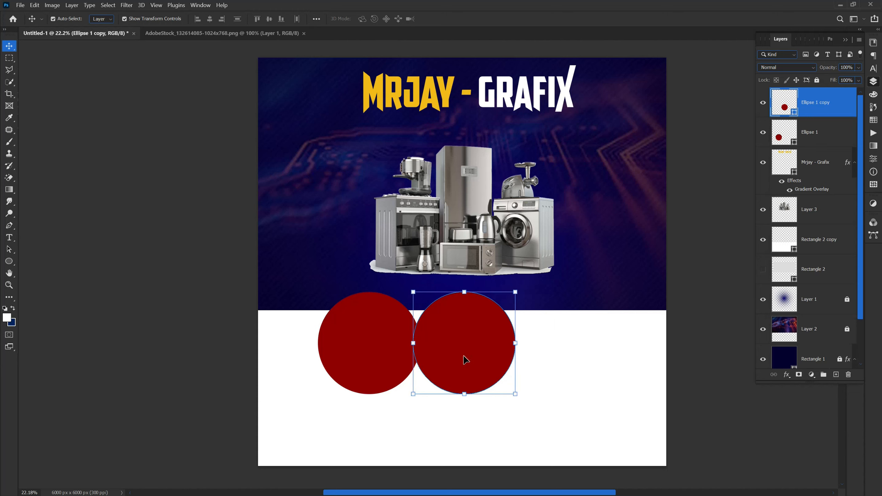
{"action": "left_click_drag", "start_coordinate": [471, 361], "coordinate": [559, 350]}
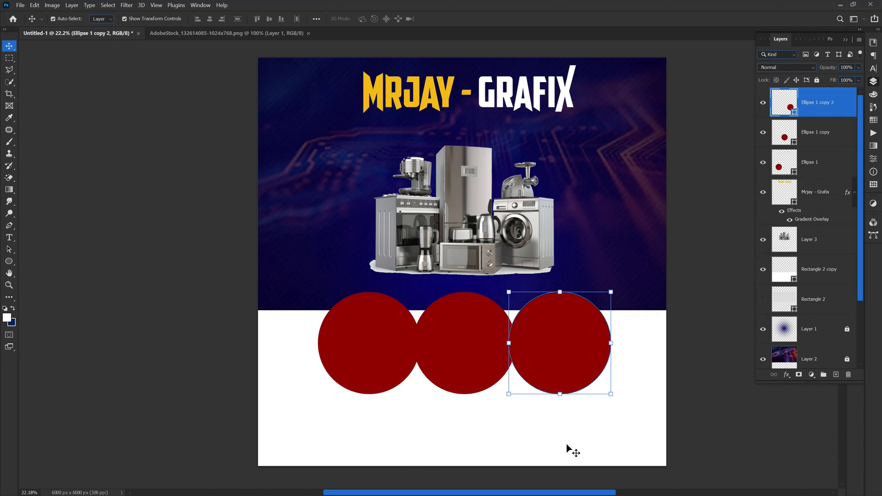
Lock Rectangle 2 copy, then select and rescale all three red circles together.
{"action": "left_click", "coordinate": [820, 269]}
{"action": "left_click", "coordinate": [817, 80]}
{"action": "left_click_drag", "start_coordinate": [693, 421], "coordinate": [645, 285]}
{"action": "left_click_drag", "start_coordinate": [609, 403], "coordinate": [371, 355]}
{"action": "mouse_move", "coordinate": [462, 404]}
{"action": "left_mouse_down"}
{"action": "mouse_move", "coordinate": [464, 412]}
{"action": "mouse_move", "coordinate": [465, 397]}
{"action": "left_mouse_up"}
{"action": "left_click", "coordinate": [184, 316]}
Enlarge the middle circle, Ellipse 1 copy, to 120%.
{"action": "left_click", "coordinate": [465, 369]}
{"action": "left_click", "coordinate": [460, 403]}
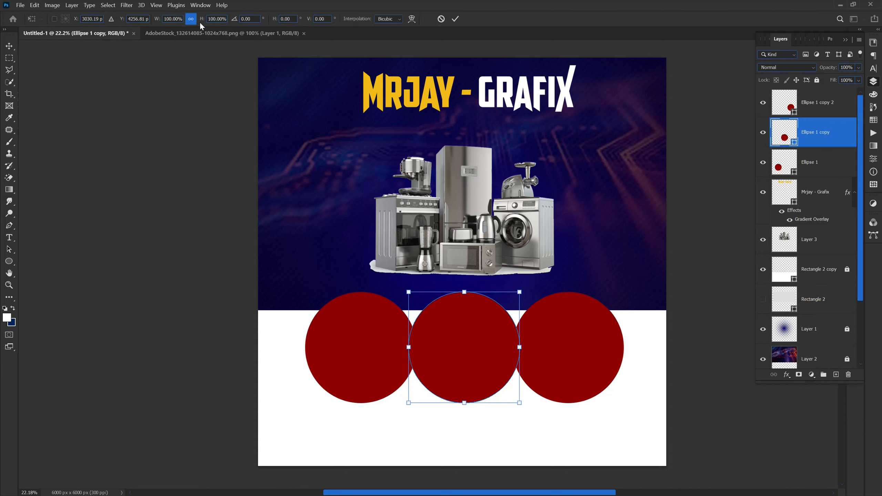
{"action": "left_click_drag", "start_coordinate": [203, 21], "coordinate": [213, 20]}
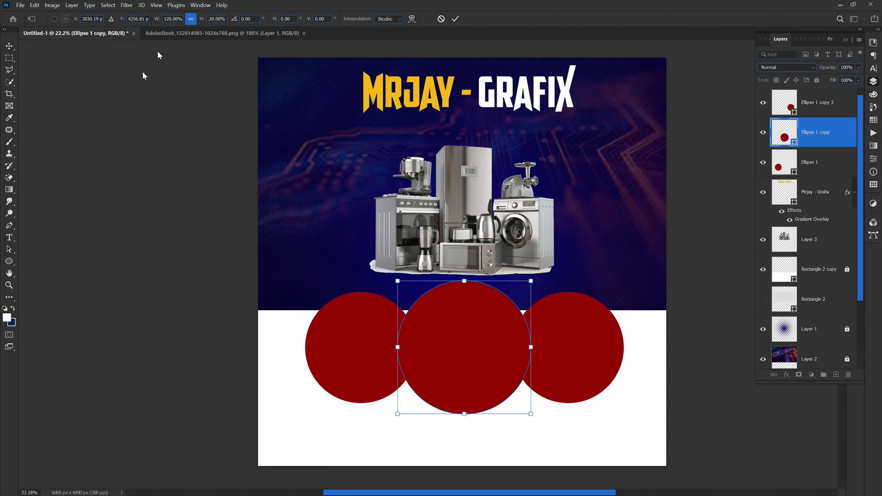
{"action": "key", "text": "Return"}
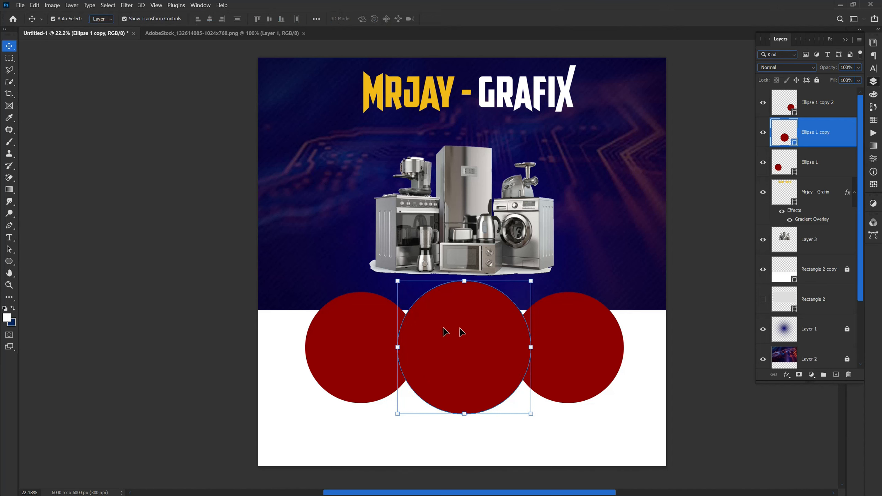
Fill the middle circle, Ellipse 1 copy, with gold (#deb100).
{"action": "double_click", "coordinate": [794, 144]}
{"action": "left_click", "coordinate": [537, 241]}
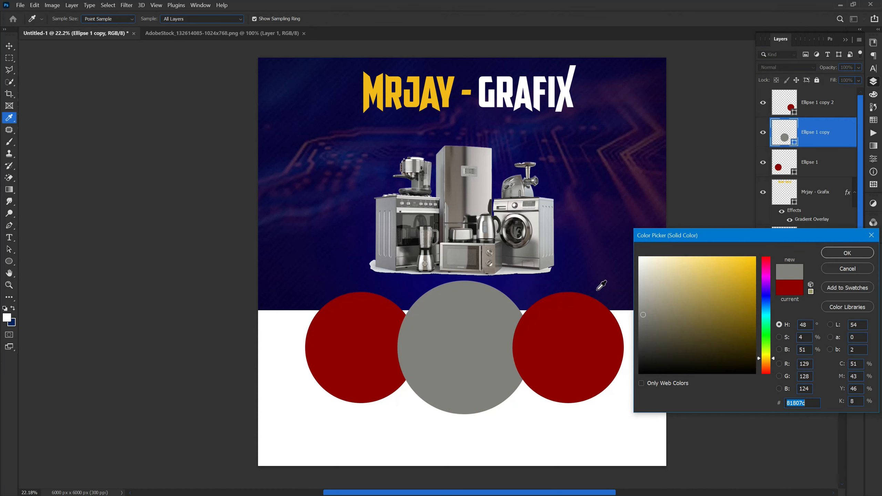
{"action": "left_click", "coordinate": [744, 285]}
{"action": "left_click", "coordinate": [756, 298]}
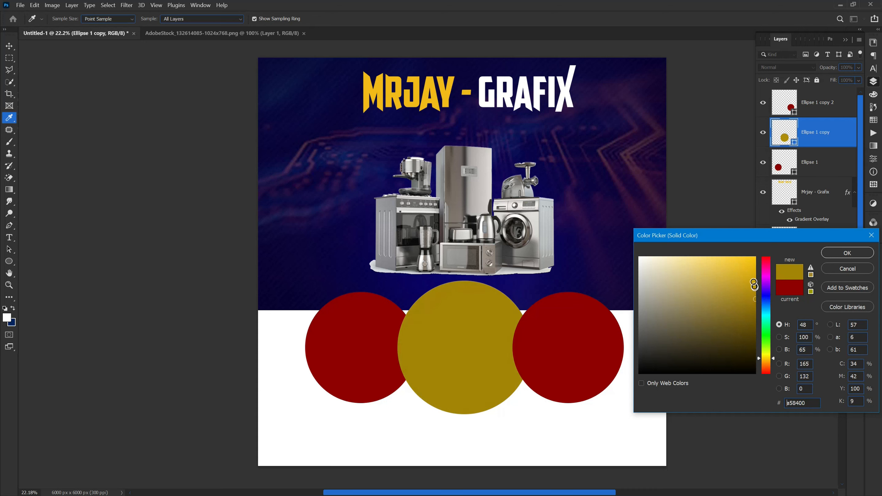
{"action": "left_click_drag", "start_coordinate": [754, 284], "coordinate": [756, 272]}
{"action": "left_click", "coordinate": [839, 253]}
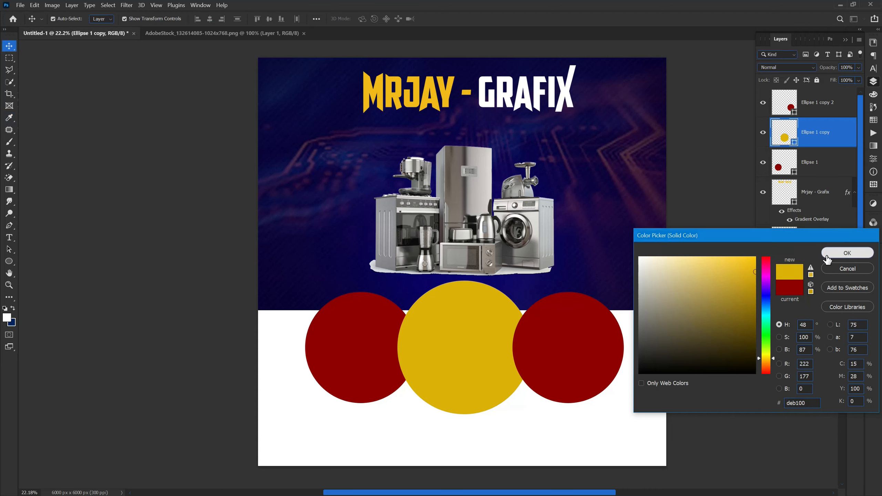
Move Ellipse 1 copy to the top of the layer stack, in front of the red circles.
{"action": "left_click_drag", "start_coordinate": [810, 133], "coordinate": [808, 82]}
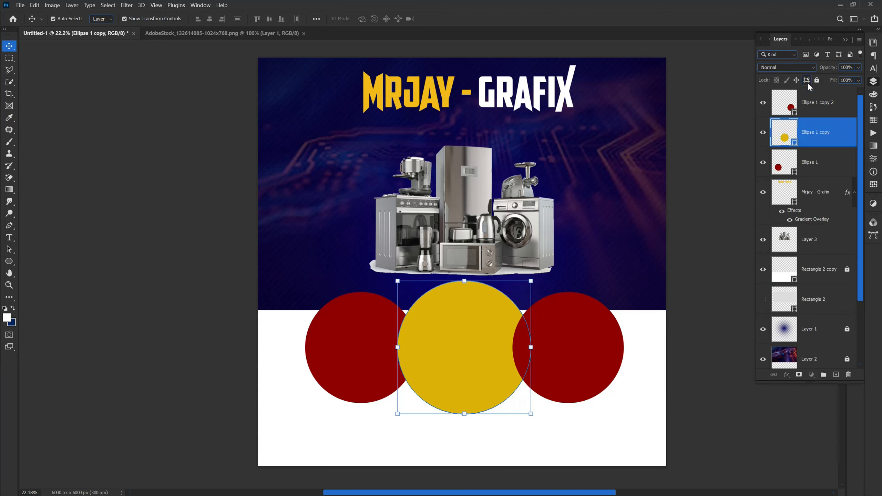
{"action": "left_click_drag", "start_coordinate": [813, 132], "coordinate": [806, 93]}
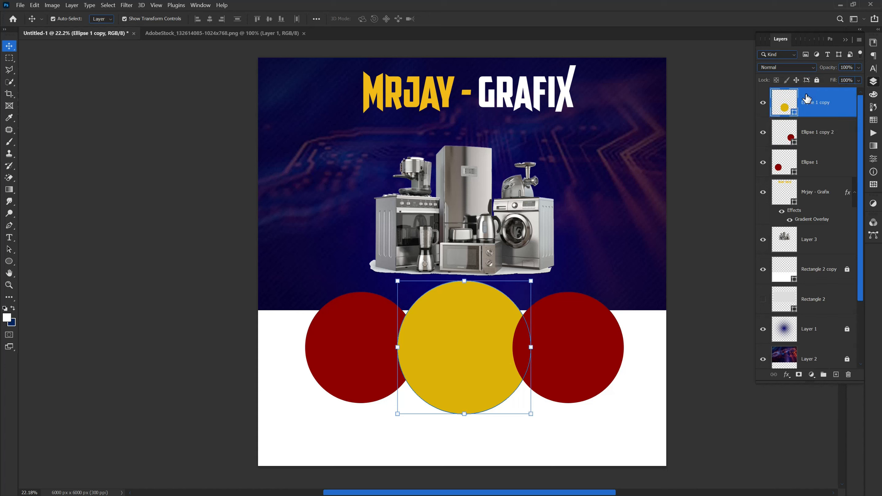
{"action": "left_click", "coordinate": [215, 413]}
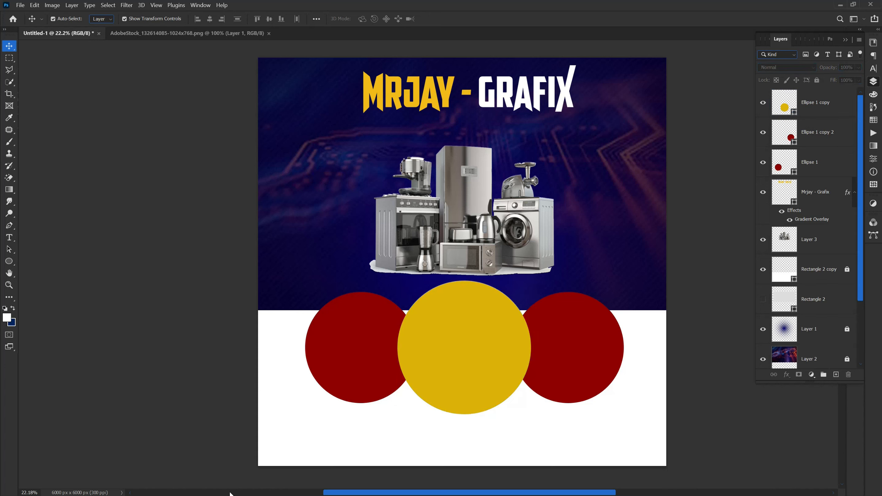
Close the AdobeStock appliances tab and open the colourful home-appliances PNG.
{"action": "left_click", "coordinate": [159, 33]}
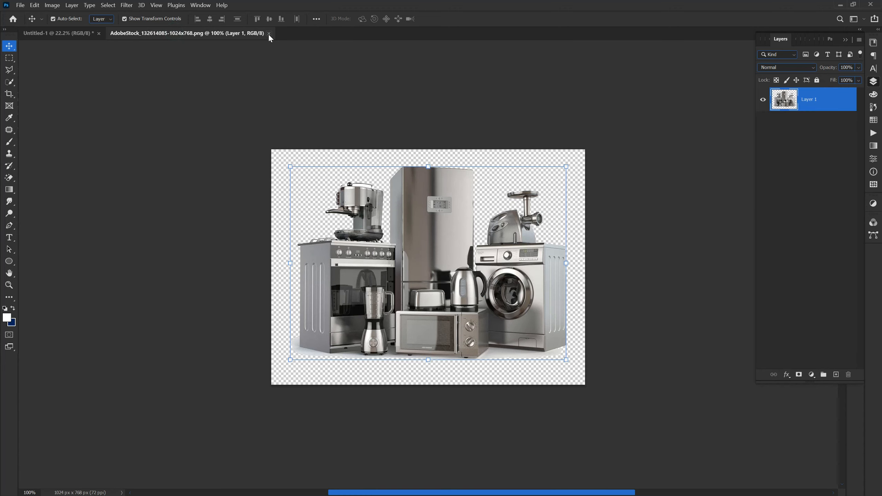
{"action": "left_click", "coordinate": [268, 34]}
{"action": "left_click", "coordinate": [16, 5]}
{"action": "left_click", "coordinate": [26, 21]}
{"action": "double_click", "coordinate": [176, 130]}
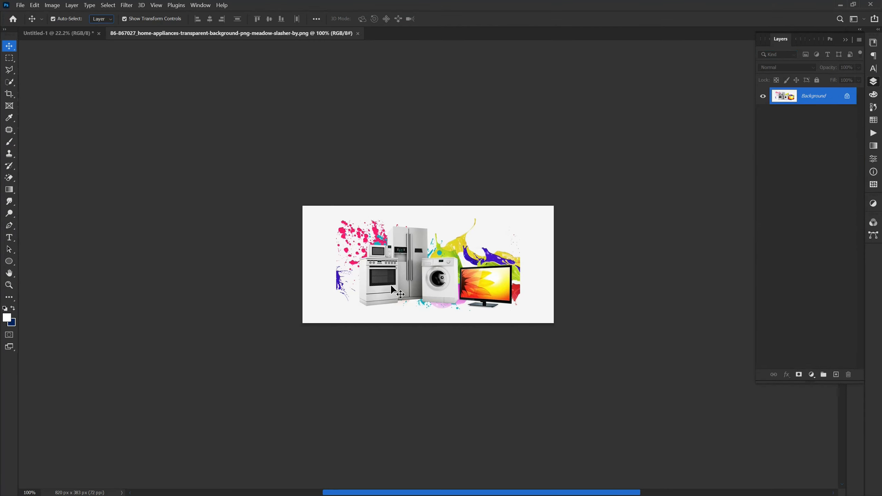
Copy the home-appliances picture into the flyer as Layer 4 and clip it to Ellipse 1 copy 2.
{"action": "left_click_drag", "start_coordinate": [82, 32], "coordinate": [322, 278]}
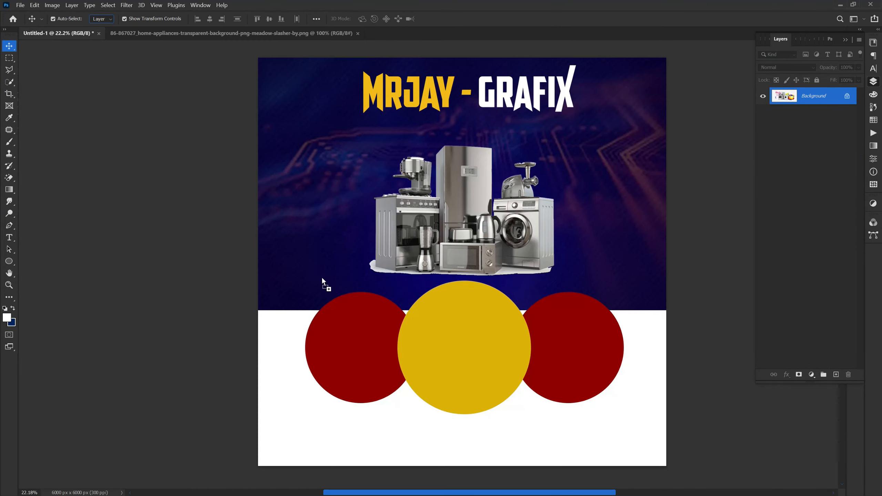
{"action": "left_click_drag", "start_coordinate": [457, 348], "coordinate": [340, 370]}
{"action": "left_click", "coordinate": [455, 19]}
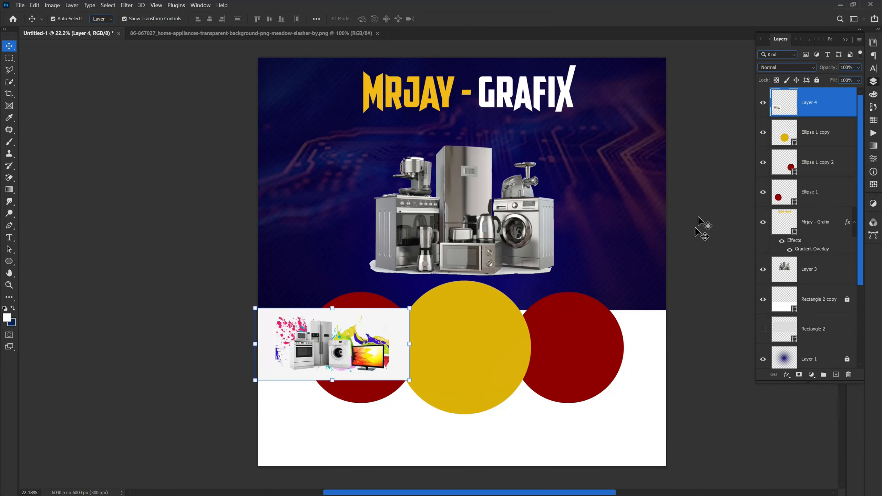
{"action": "left_click_drag", "start_coordinate": [857, 107], "coordinate": [834, 162]}
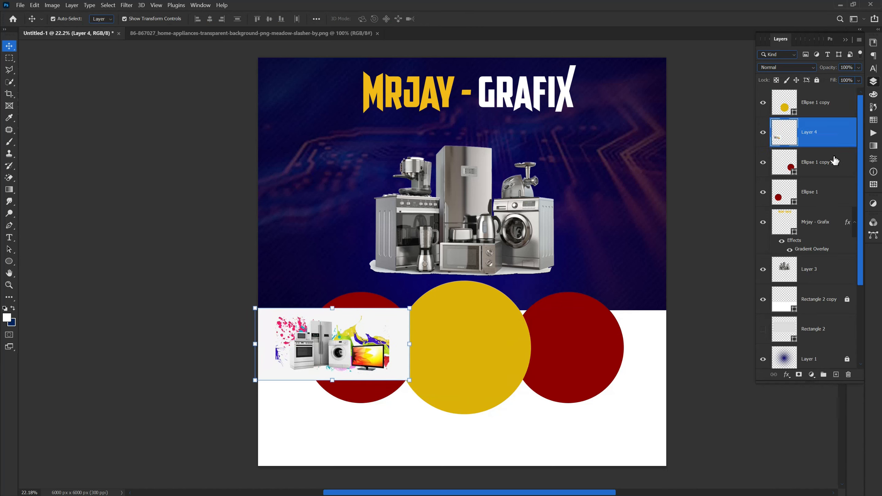
{"action": "right_click", "coordinate": [835, 135]}
{"action": "left_click", "coordinate": [739, 280]}
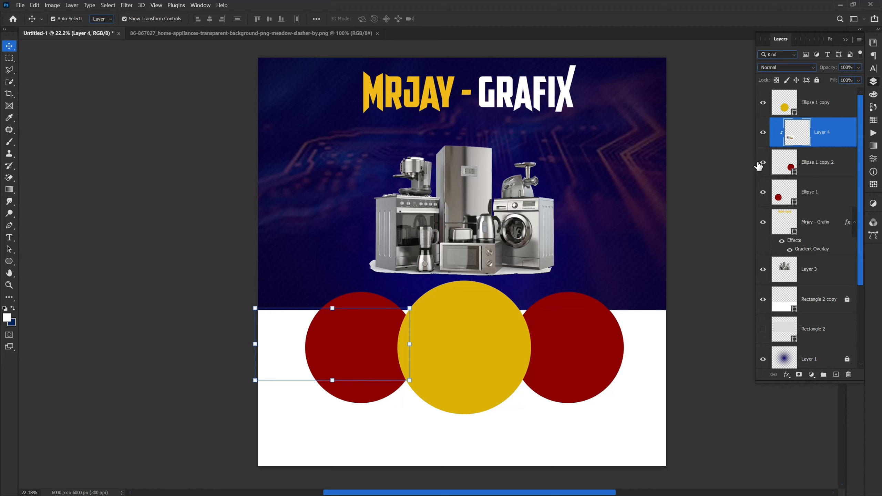
{"action": "left_click", "coordinate": [810, 198]}
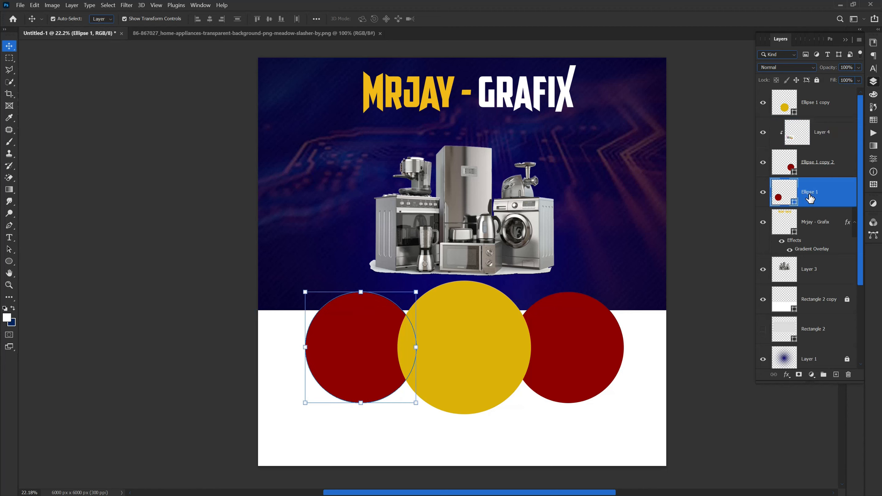
Move the appliances picture over the right-hand red circle and confirm its position.
{"action": "left_click", "coordinate": [816, 142]}
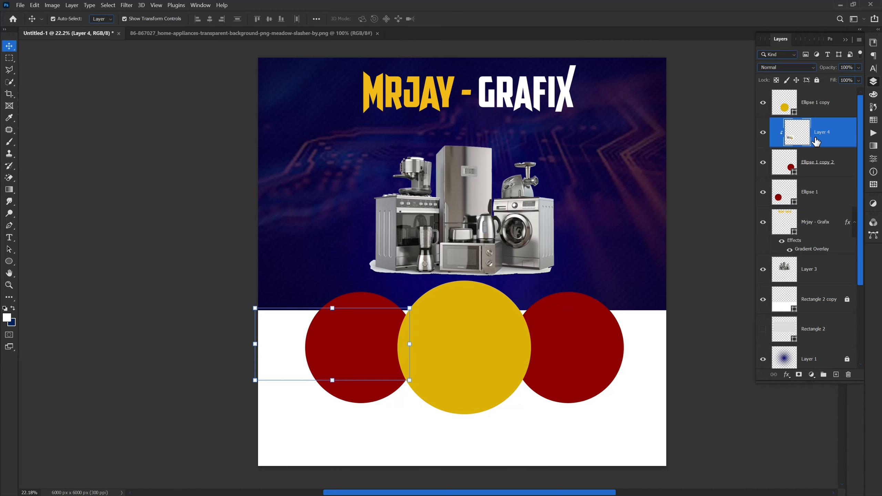
{"action": "left_click_drag", "start_coordinate": [332, 307], "coordinate": [561, 332]}
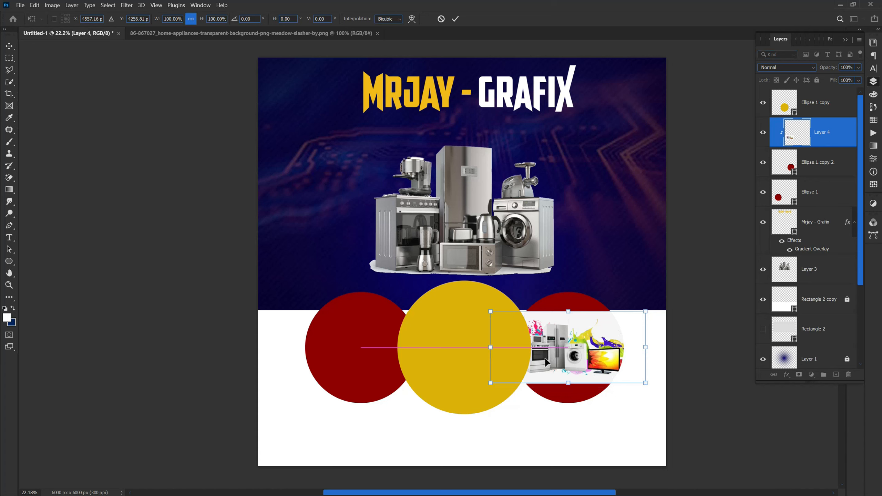
{"action": "left_click", "coordinate": [456, 18]}
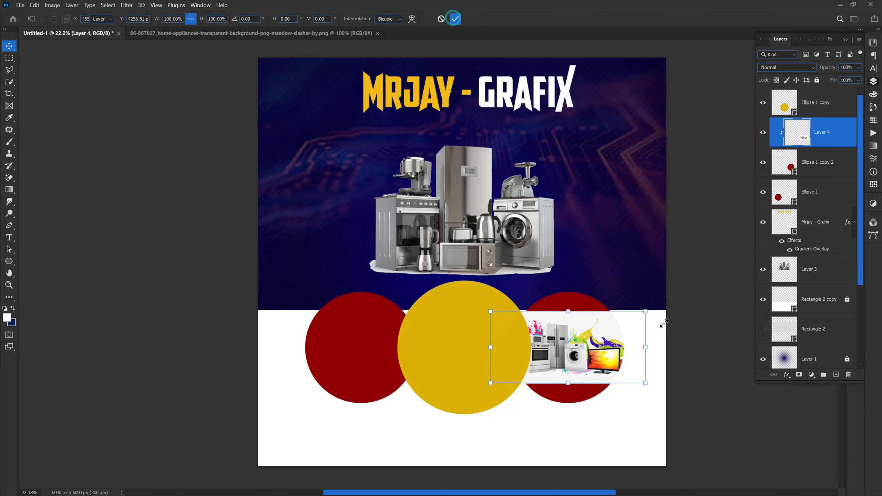
Refill the Ellipse 1 copy 2 circle with light grey #f6f6f6.
{"action": "left_click", "coordinate": [799, 171]}
{"action": "double_click", "coordinate": [795, 175]}
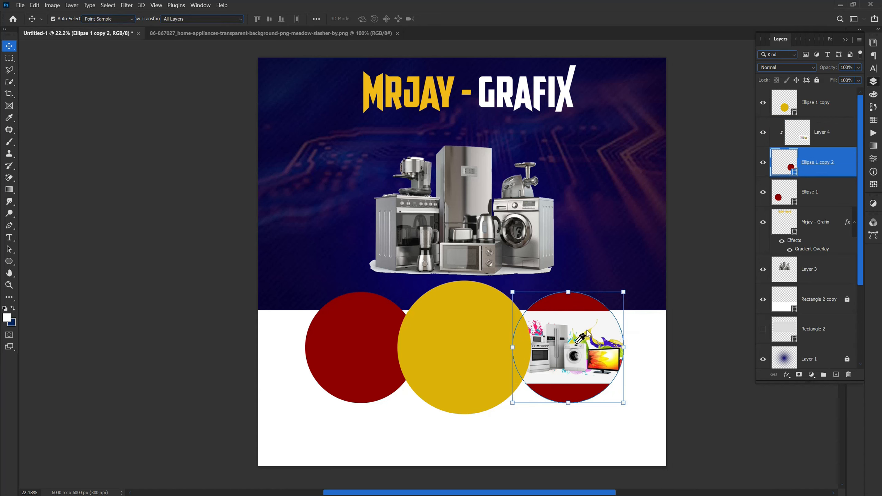
{"action": "left_click", "coordinate": [610, 446]}
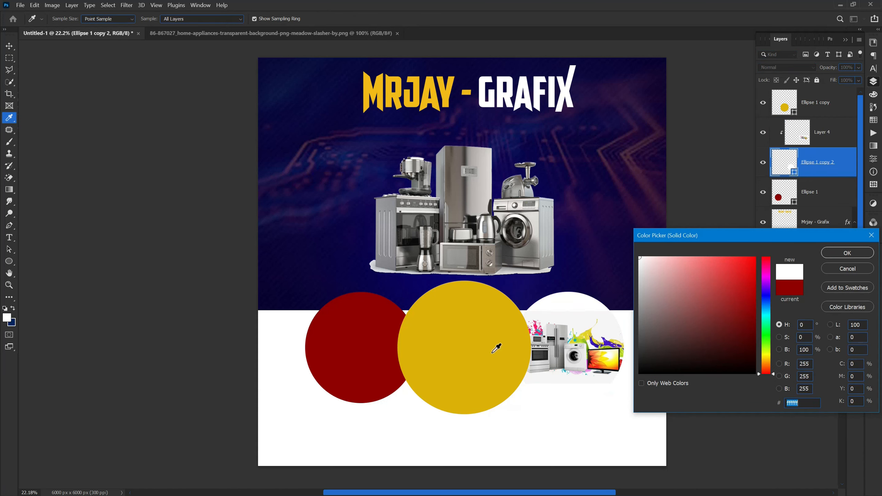
{"action": "left_click", "coordinate": [557, 317]}
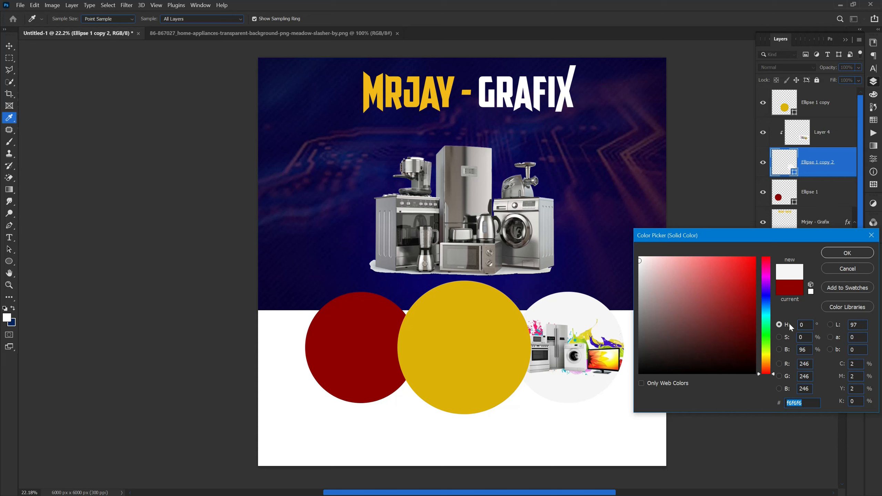
{"action": "left_click", "coordinate": [844, 252]}
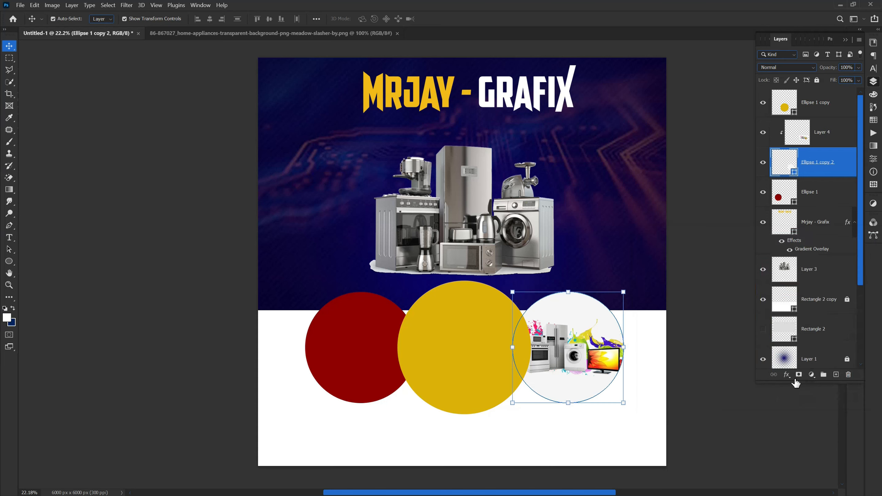
Add a Stroke effect to the right circle and set its colour to dark blue #0106cf.
{"action": "left_click", "coordinate": [787, 376]}
{"action": "left_click", "coordinate": [786, 375]}
{"action": "left_click", "coordinate": [787, 376]}
{"action": "left_click", "coordinate": [795, 407]}
{"action": "left_click_drag", "start_coordinate": [591, 107], "coordinate": [558, 39]}
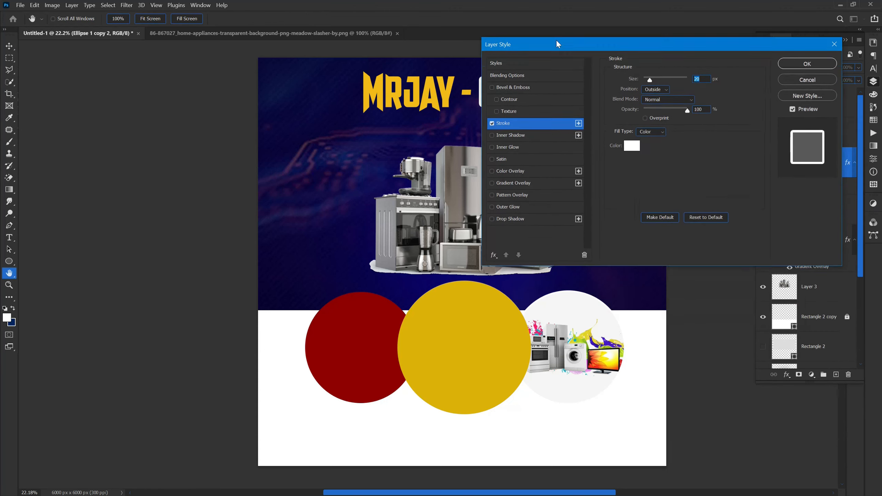
{"action": "left_click", "coordinate": [633, 146]}
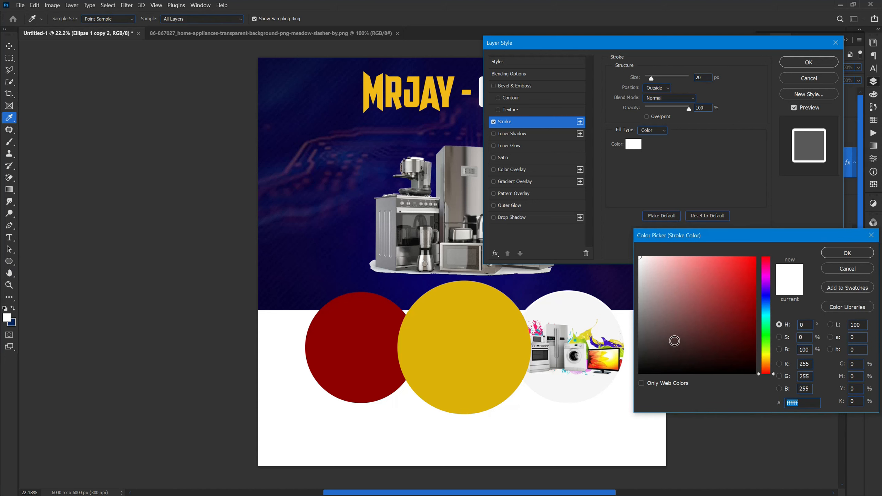
{"action": "left_click_drag", "start_coordinate": [766, 360], "coordinate": [766, 357]}
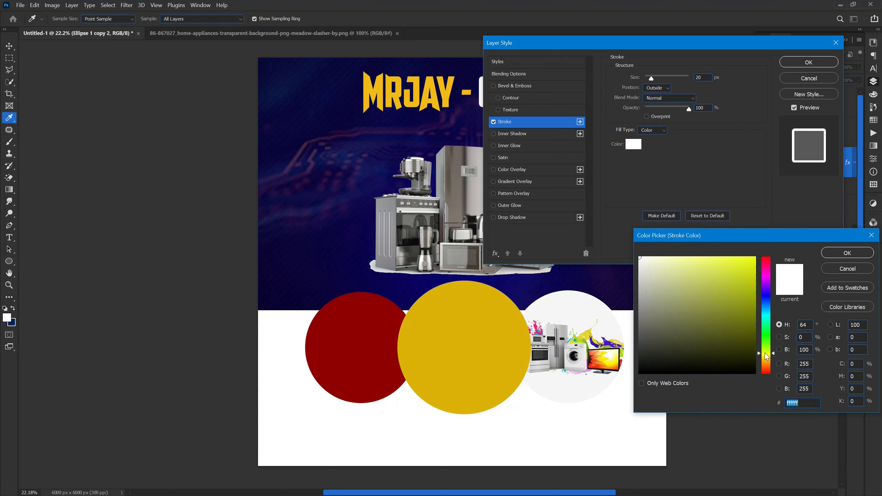
{"action": "left_click", "coordinate": [749, 257]}
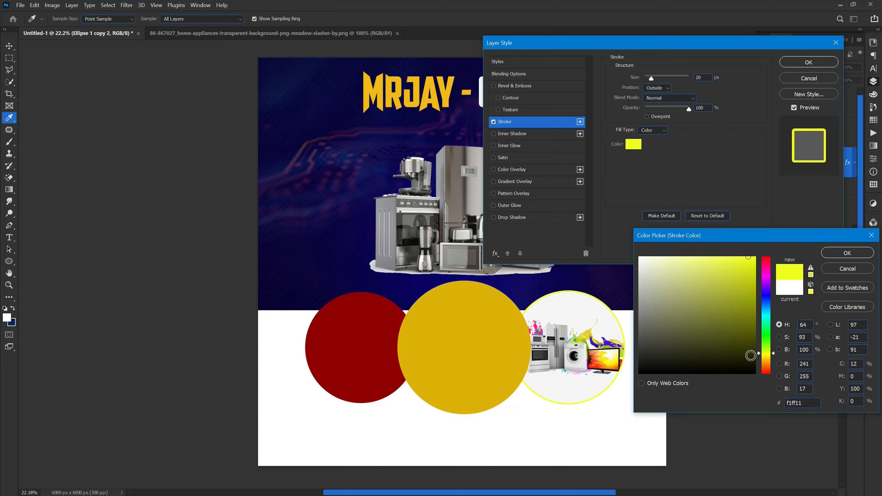
{"action": "left_click_drag", "start_coordinate": [769, 364], "coordinate": [763, 367]}
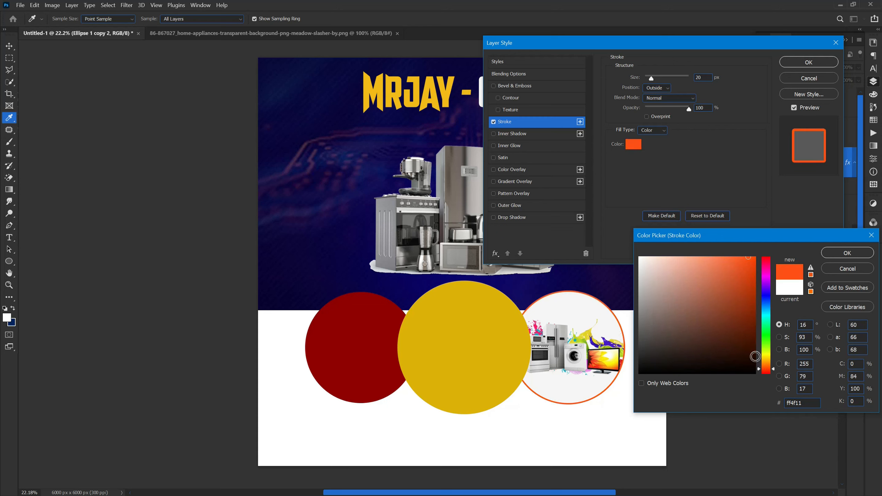
{"action": "left_click_drag", "start_coordinate": [681, 365], "coordinate": [642, 403]}
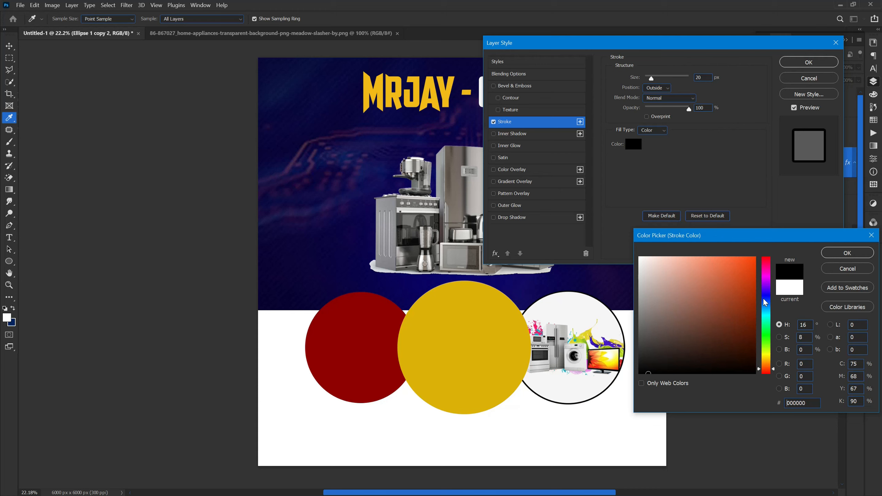
{"action": "left_click", "coordinate": [767, 297]}
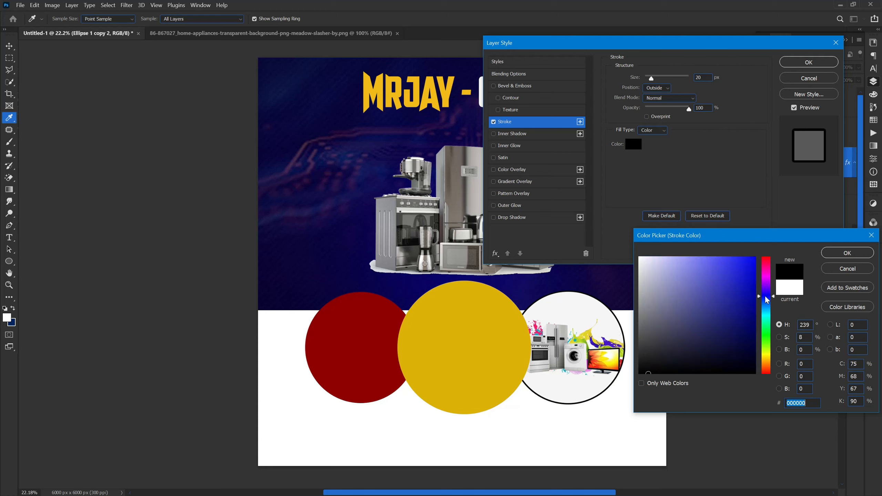
{"action": "left_click", "coordinate": [756, 279]}
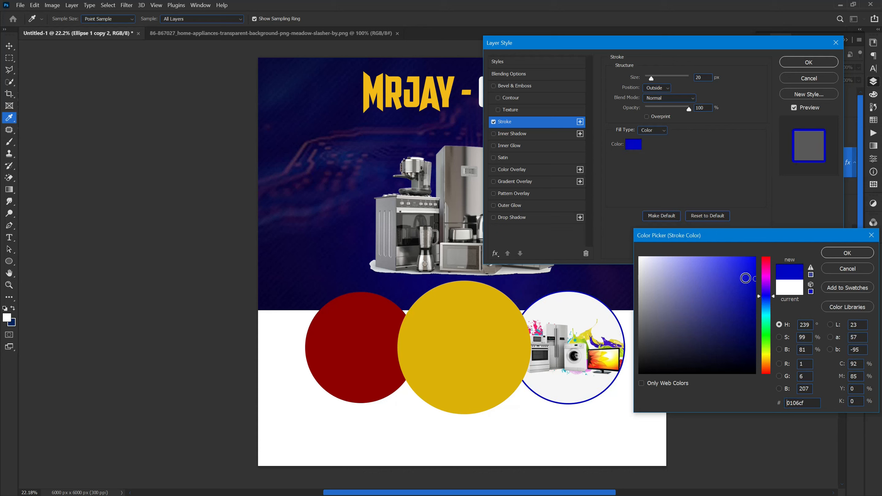
{"action": "left_click", "coordinate": [842, 256]}
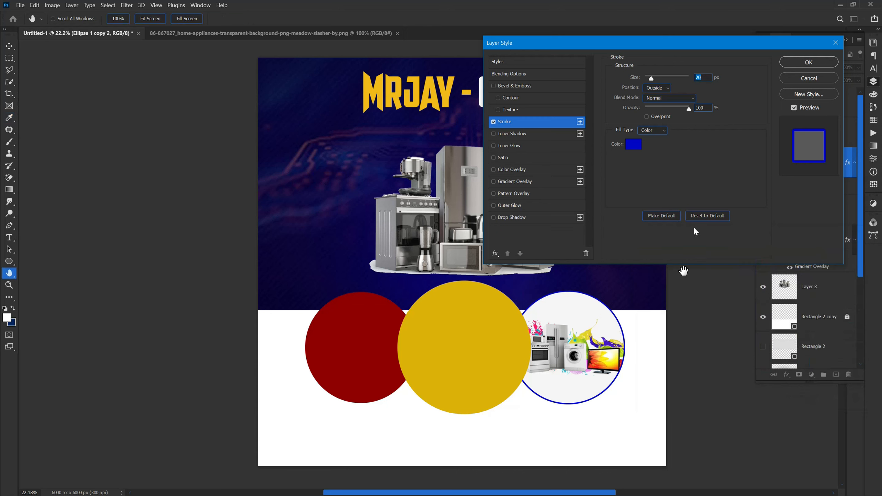
Widen the blue stroke from 20 to 41 px and apply it.
{"action": "left_click_drag", "start_coordinate": [631, 80], "coordinate": [643, 81]}
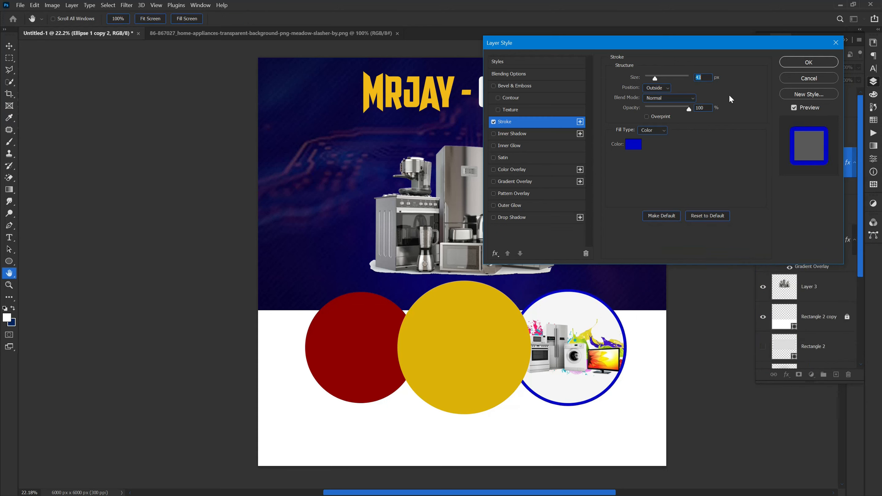
{"action": "left_click", "coordinate": [797, 63]}
{"action": "left_click", "coordinate": [461, 365]}
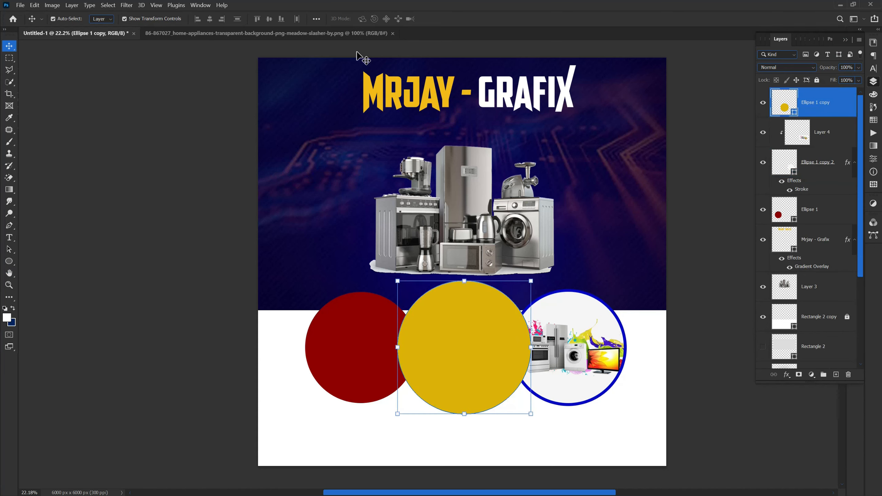
Close the reference image, open the png-clipart appliance file, then close it without saving.
{"action": "left_click", "coordinate": [392, 33]}
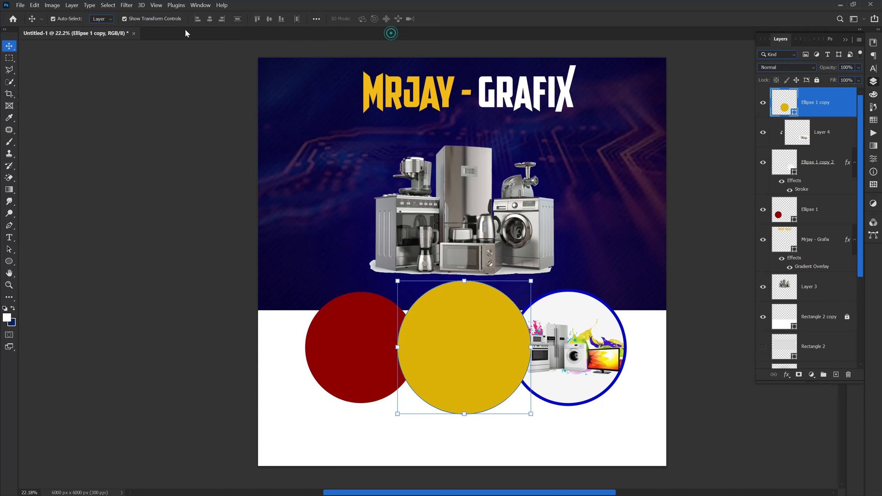
{"action": "left_click", "coordinate": [20, 5]}
{"action": "left_click", "coordinate": [35, 25]}
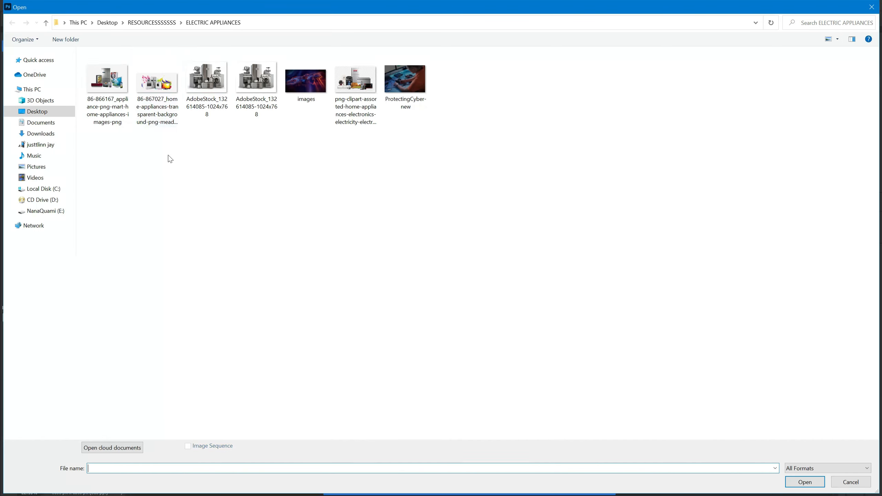
{"action": "double_click", "coordinate": [355, 86]}
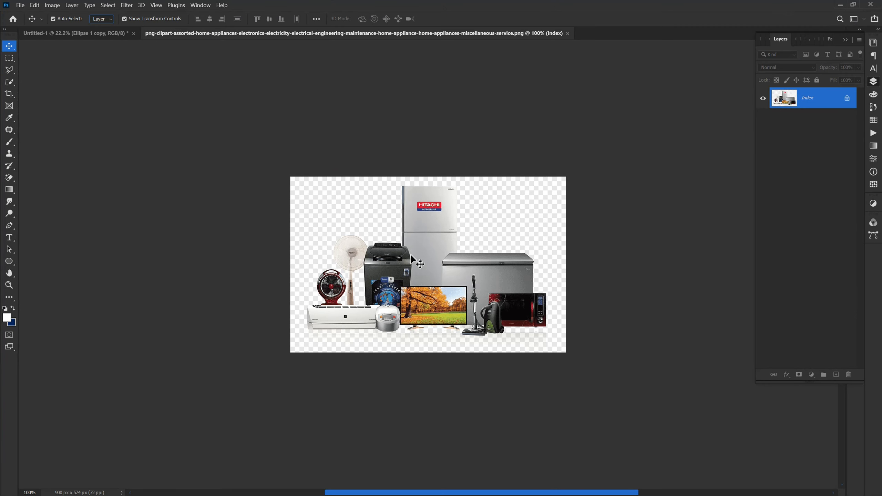
{"action": "left_click_drag", "start_coordinate": [411, 257], "coordinate": [322, 215]}
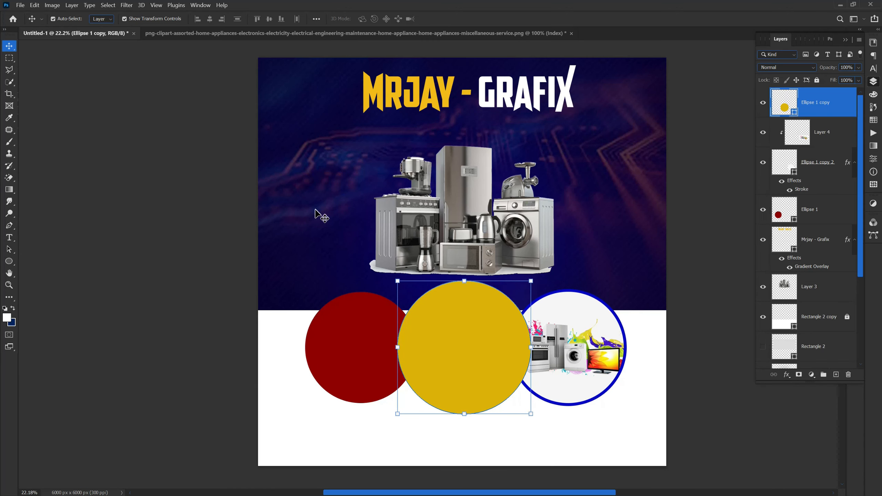
{"action": "left_click", "coordinate": [209, 33]}
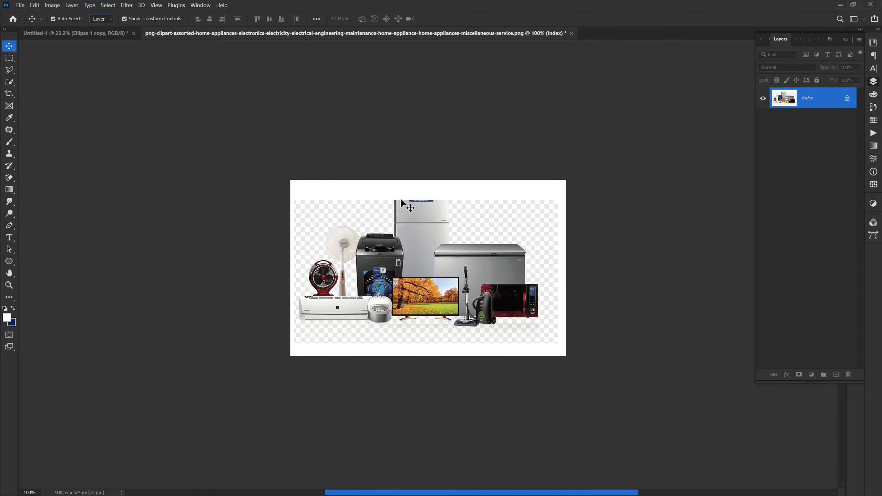
{"action": "left_click", "coordinate": [572, 34]}
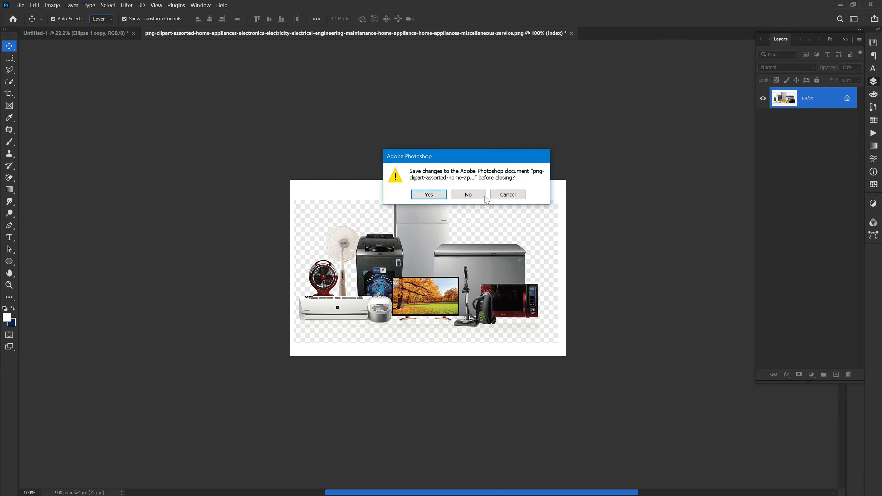
{"action": "left_click", "coordinate": [472, 196]}
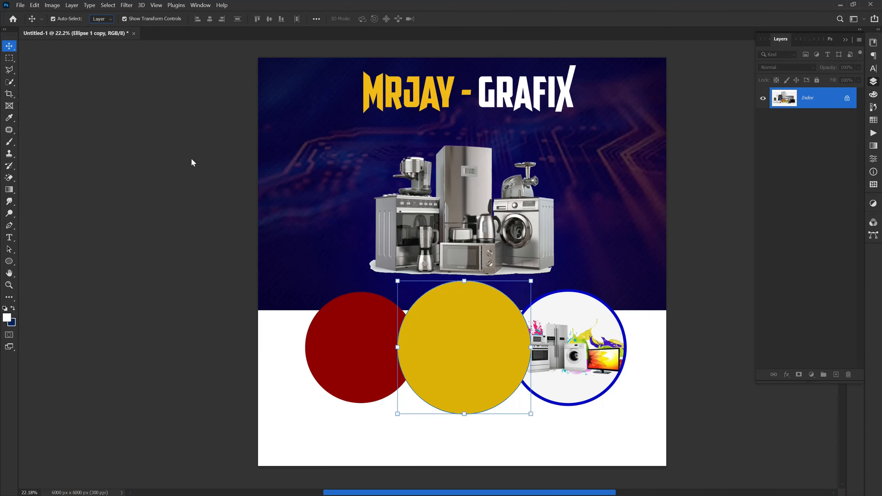
Open the 86-866167 appliance-png-mart image and return to the flyer document.
{"action": "left_click", "coordinate": [20, 5]}
{"action": "left_click", "coordinate": [28, 24]}
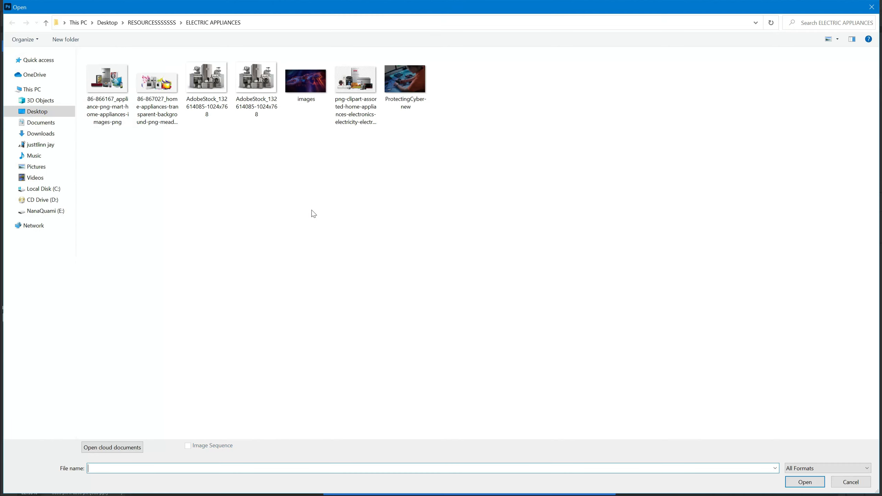
{"action": "double_click", "coordinate": [104, 96]}
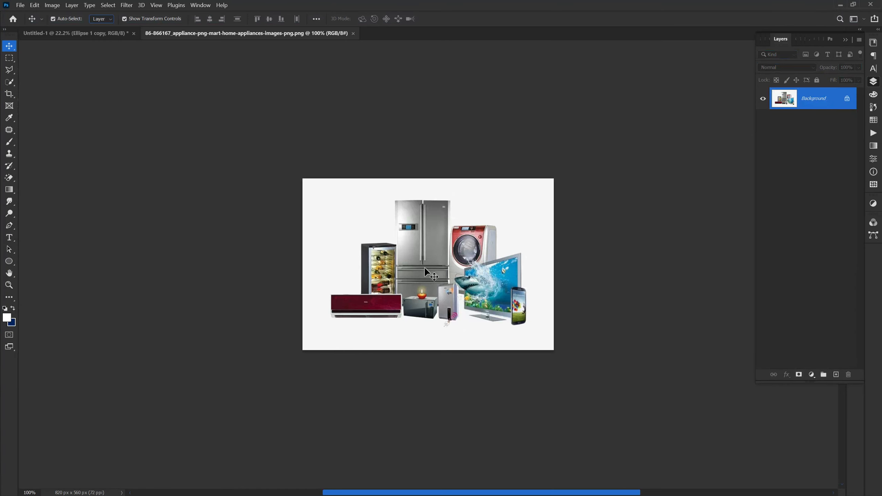
{"action": "left_click", "coordinate": [75, 33]}
Bring the appliance image into the flyer and add the blue stroke to the yellow middle circle.
{"action": "left_click_drag", "start_coordinate": [484, 339], "coordinate": [445, 358]}
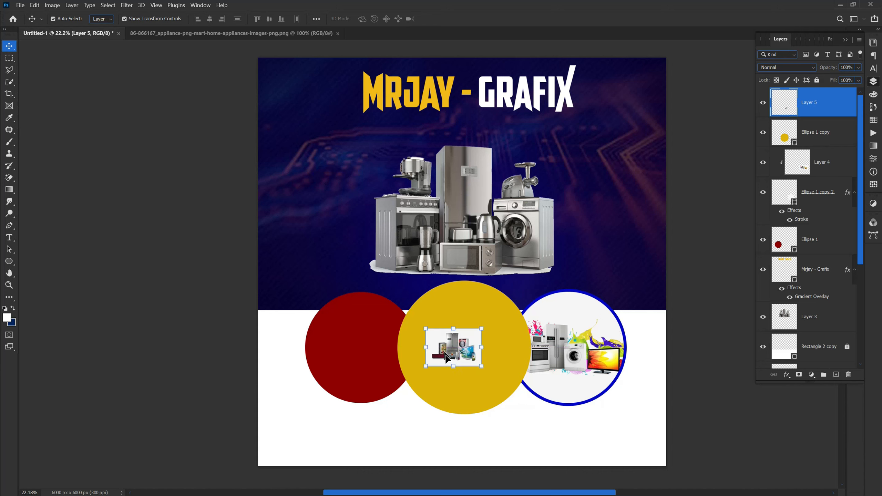
{"action": "left_click", "coordinate": [488, 390]}
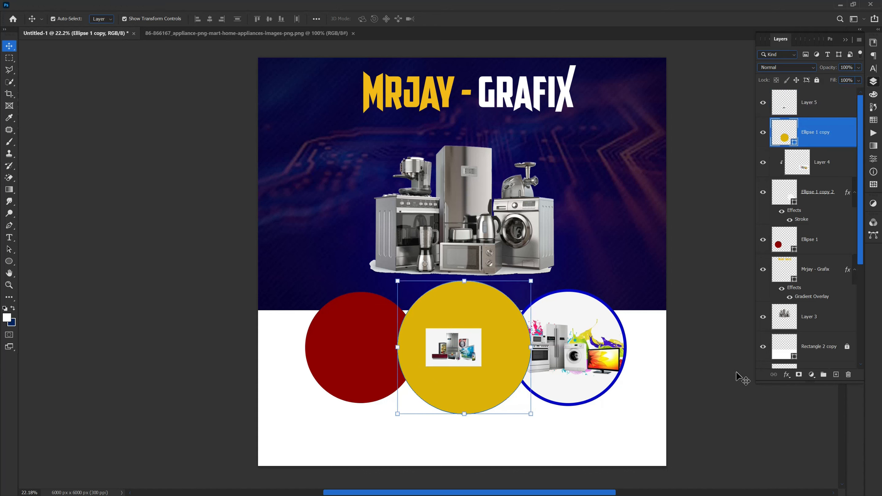
{"action": "left_click", "coordinate": [786, 375]}
{"action": "left_click", "coordinate": [799, 407]}
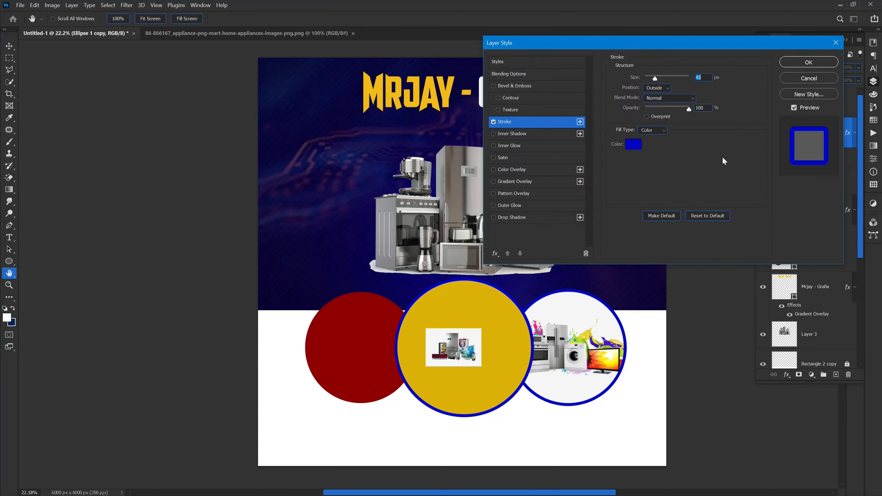
{"action": "left_click", "coordinate": [798, 64]}
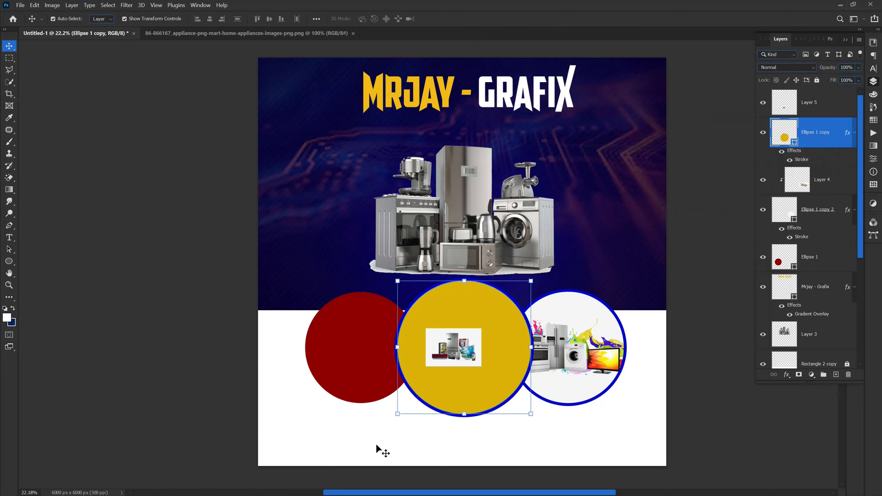
{"action": "left_click", "coordinate": [376, 445]}
Clip Layer 5 to the middle circle and enlarge it to 363.6% to fill it.
{"action": "left_click_drag", "start_coordinate": [465, 348], "coordinate": [473, 348]}
{"action": "right_click", "coordinate": [828, 108]}
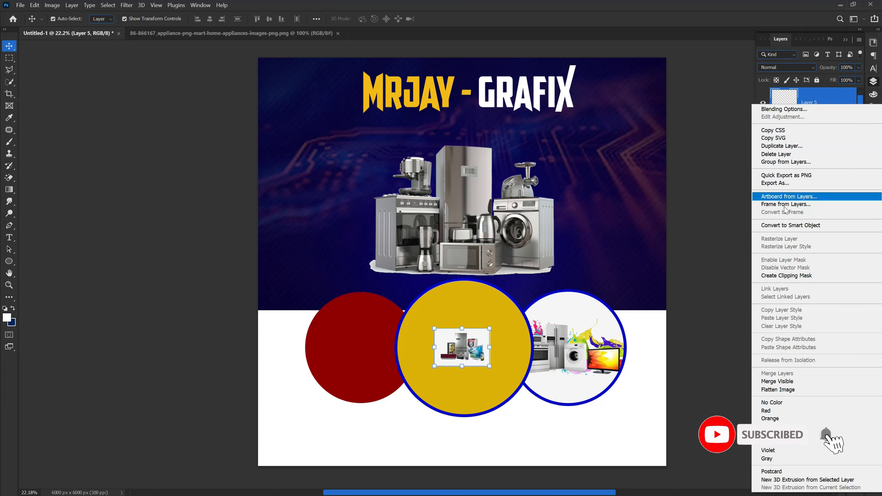
{"action": "left_click", "coordinate": [764, 276]}
{"action": "left_click_drag", "start_coordinate": [463, 367], "coordinate": [464, 414]}
{"action": "left_click_drag", "start_coordinate": [461, 327], "coordinate": [462, 275]}
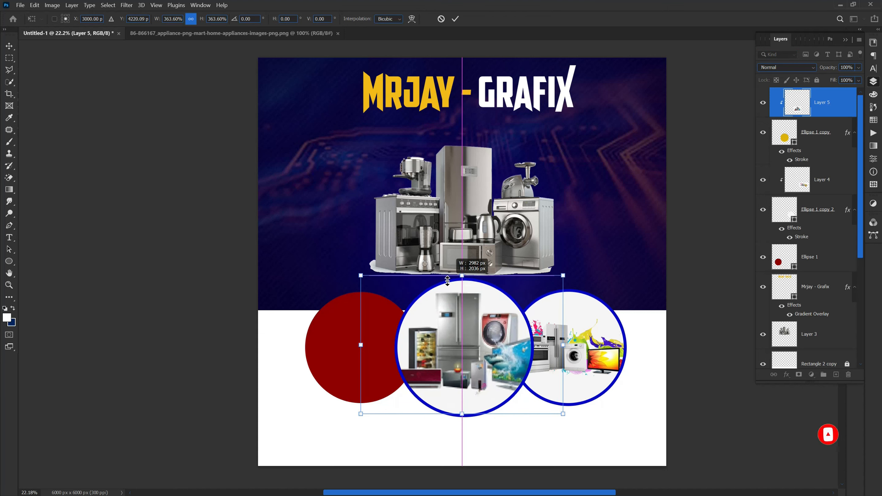
{"action": "left_click_drag", "start_coordinate": [459, 342], "coordinate": [460, 346]}
{"action": "key", "text": "Return"}
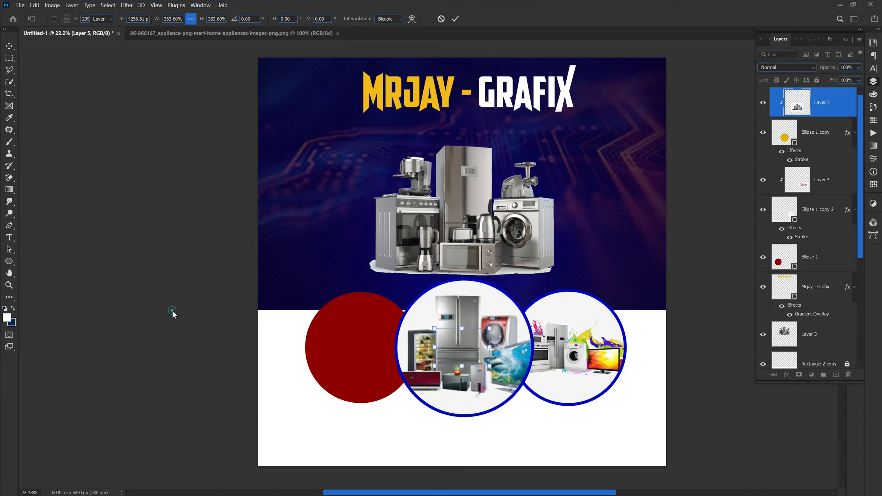
{"action": "left_click", "coordinate": [174, 315]}
{"action": "left_click", "coordinate": [339, 362]}
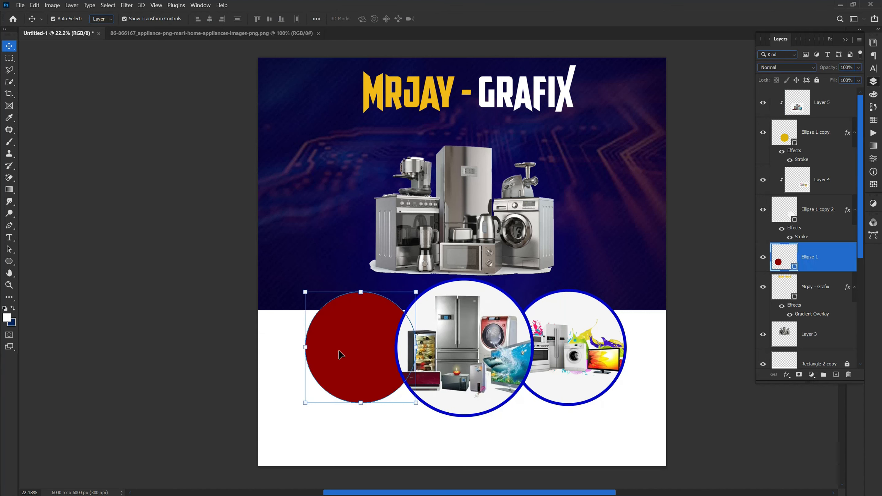
{"action": "left_click", "coordinate": [787, 375]}
Give Ellipse 1 the matching blue stroke and a white fill sampled from the canvas.
{"action": "left_click", "coordinate": [799, 407]}
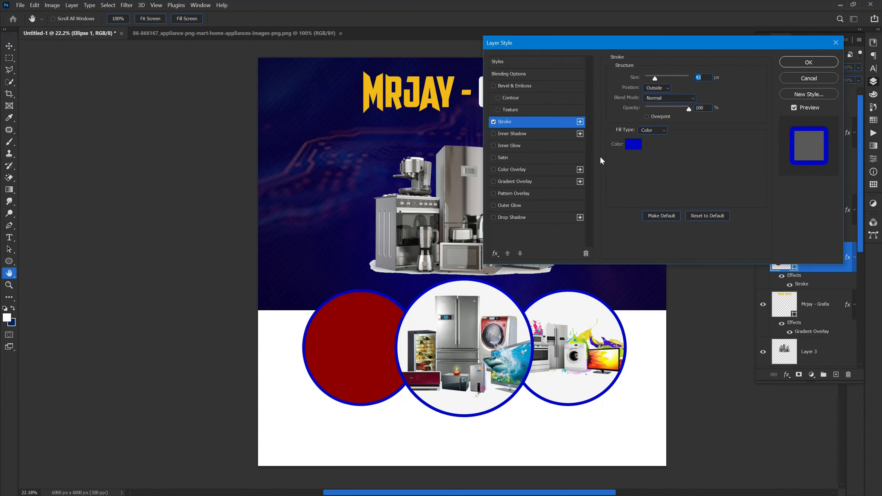
{"action": "left_click", "coordinate": [795, 63]}
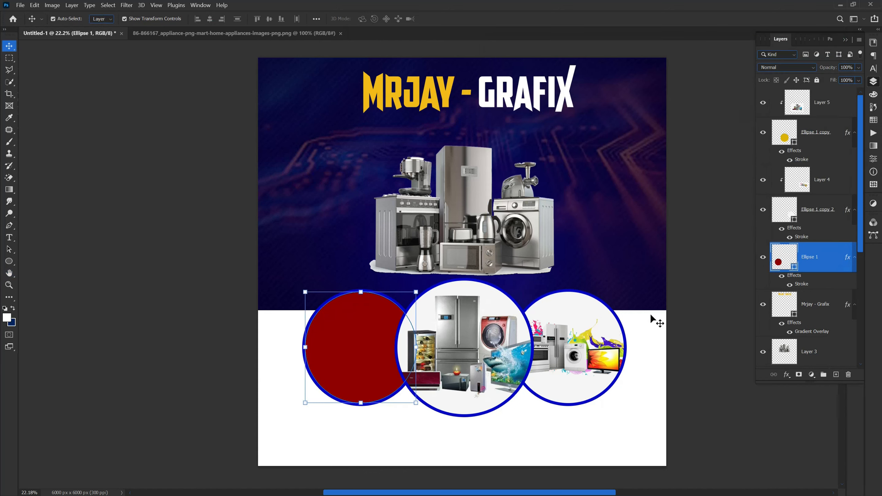
{"action": "double_click", "coordinate": [794, 267]}
{"action": "left_click", "coordinate": [618, 428]}
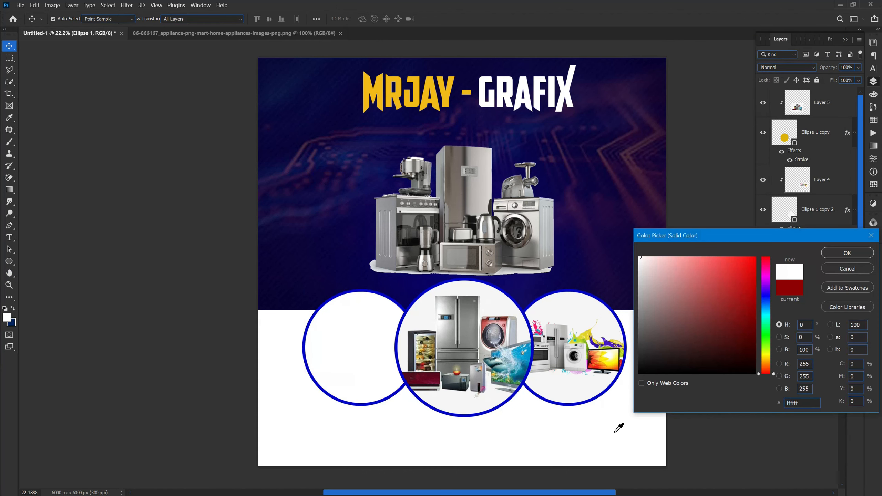
{"action": "left_click", "coordinate": [847, 253]}
{"action": "key", "text": "v"}
{"action": "left_click", "coordinate": [236, 360]}
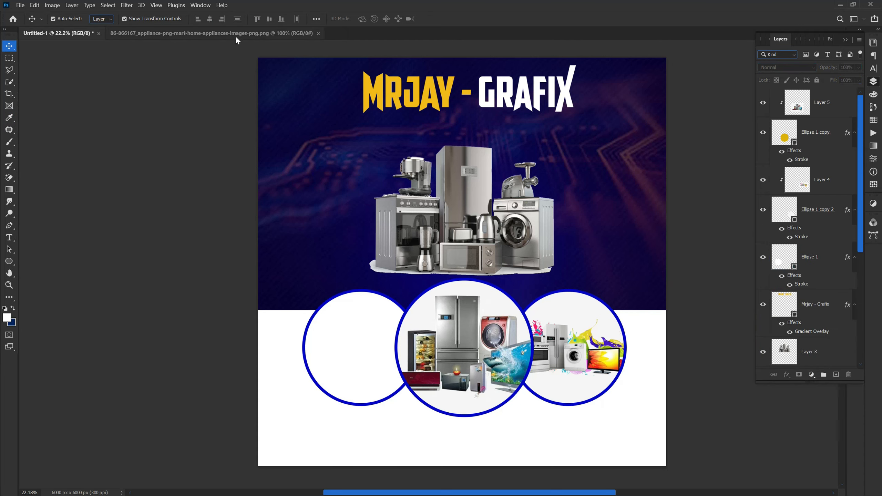
Close the appliance PNG document and open the AdobeStock appliance image.
{"action": "left_click", "coordinate": [194, 35]}
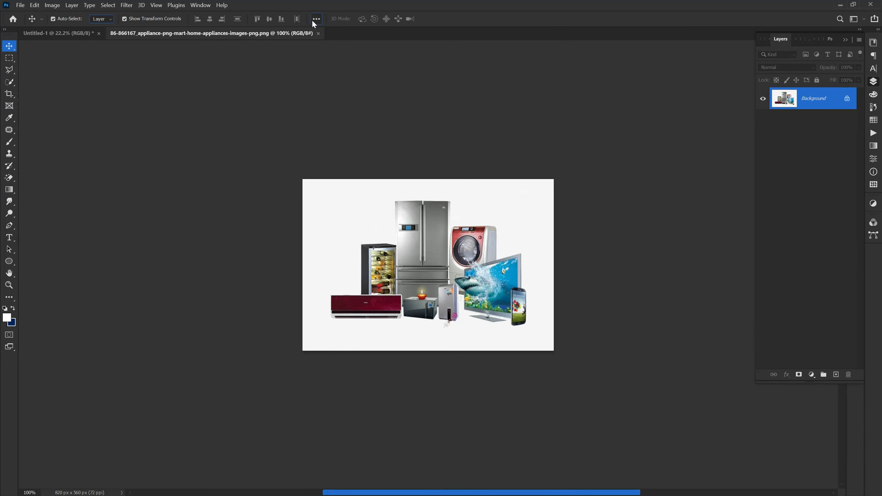
{"action": "left_click", "coordinate": [318, 34]}
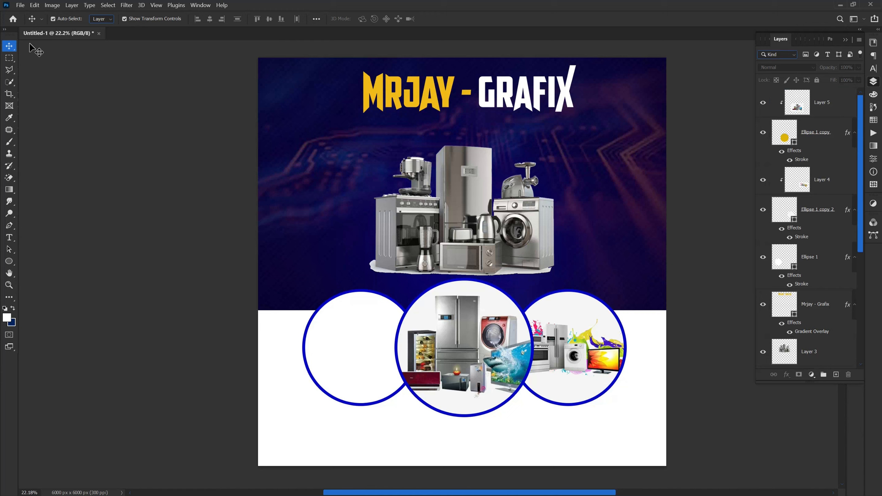
{"action": "left_click", "coordinate": [19, 5]}
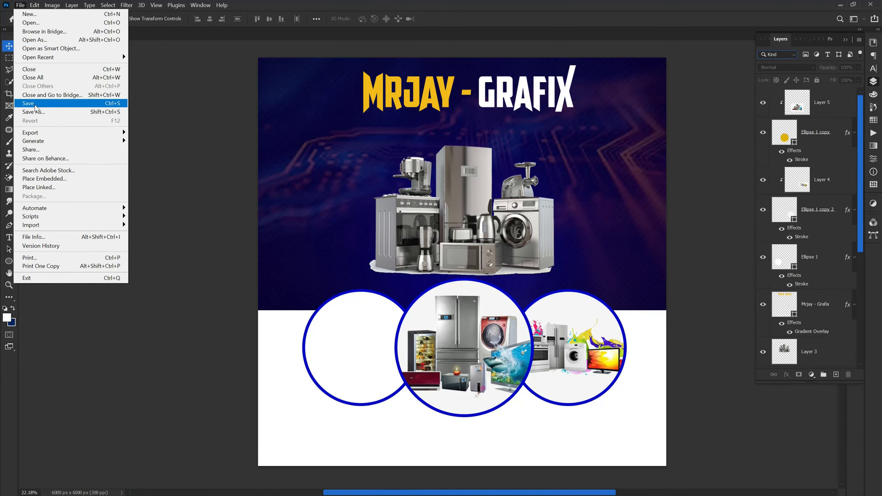
{"action": "mouse_move", "coordinate": [36, 6]}
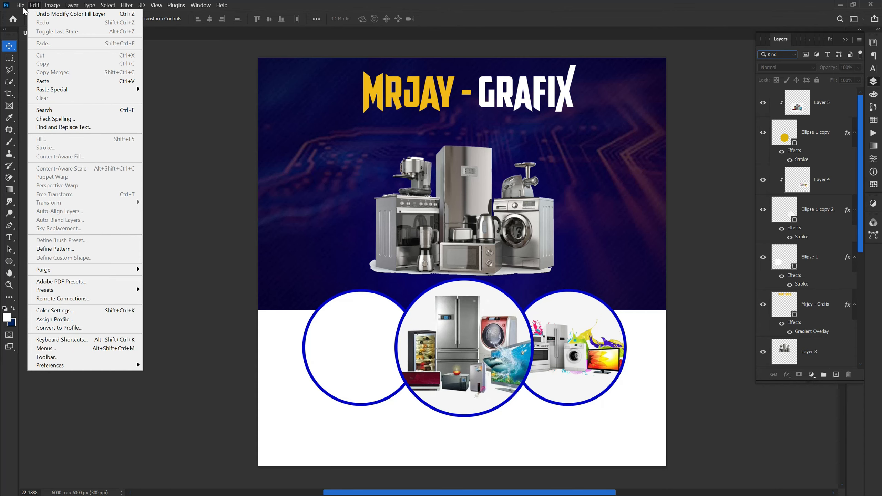
{"action": "left_click", "coordinate": [23, 10]}
{"action": "left_click", "coordinate": [19, 5]}
{"action": "left_click", "coordinate": [26, 23]}
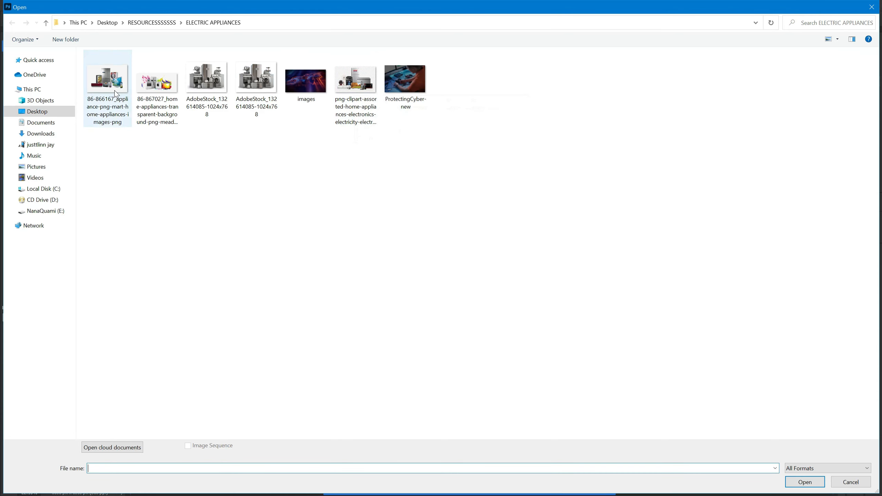
{"action": "double_click", "coordinate": [253, 87]}
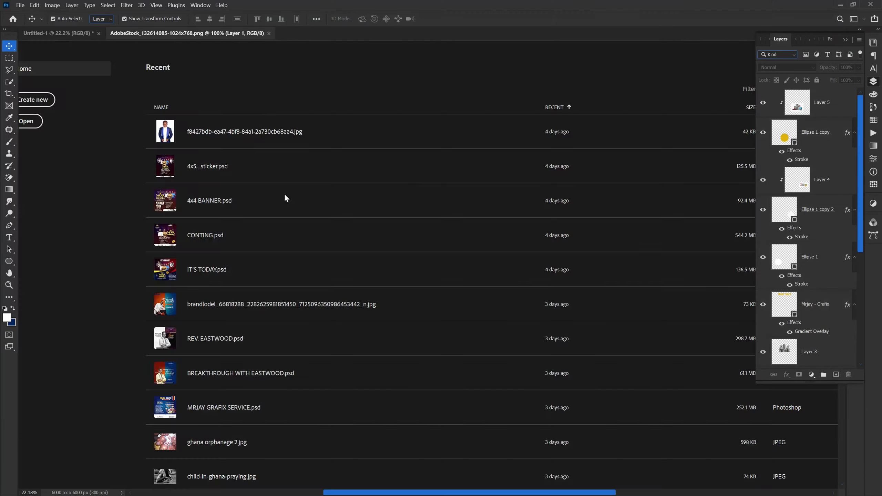
Drag the AdobeStock image into the flyer's left circle and place Layer 6 above Ellipse 1.
{"action": "left_click_drag", "start_coordinate": [414, 282], "coordinate": [415, 282]}
{"action": "left_click_drag", "start_coordinate": [67, 47], "coordinate": [167, 167]}
{"action": "left_click_drag", "start_coordinate": [339, 342], "coordinate": [354, 360]}
{"action": "left_click_drag", "start_coordinate": [821, 113], "coordinate": [800, 280]}
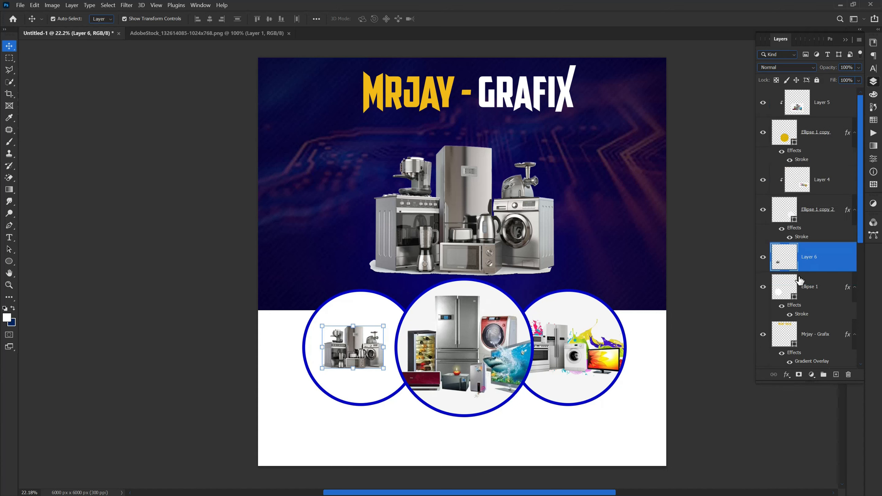
Clip Layer 6 to Ellipse 1 and enlarge it to 158.37% to fill the circle.
{"action": "right_click", "coordinate": [843, 262]}
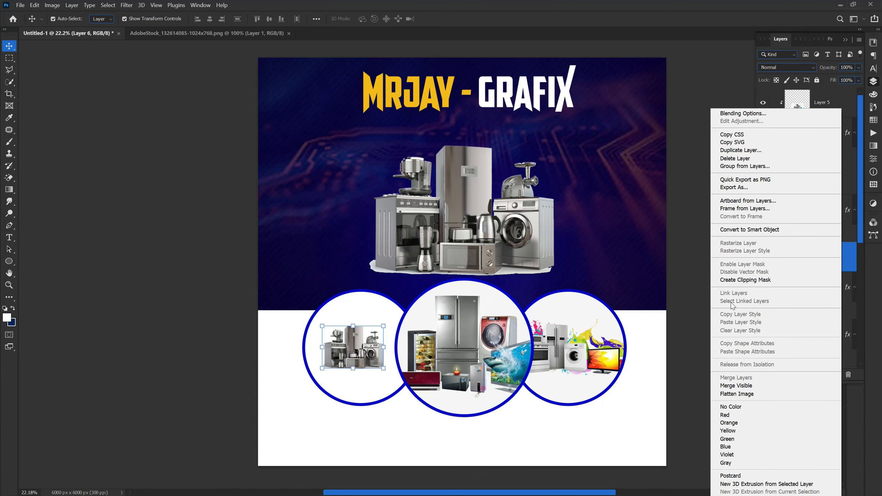
{"action": "left_click", "coordinate": [745, 280]}
{"action": "left_click_drag", "start_coordinate": [347, 369], "coordinate": [347, 394]}
{"action": "left_click_drag", "start_coordinate": [353, 326], "coordinate": [353, 311]}
{"action": "left_click", "coordinate": [165, 318]}
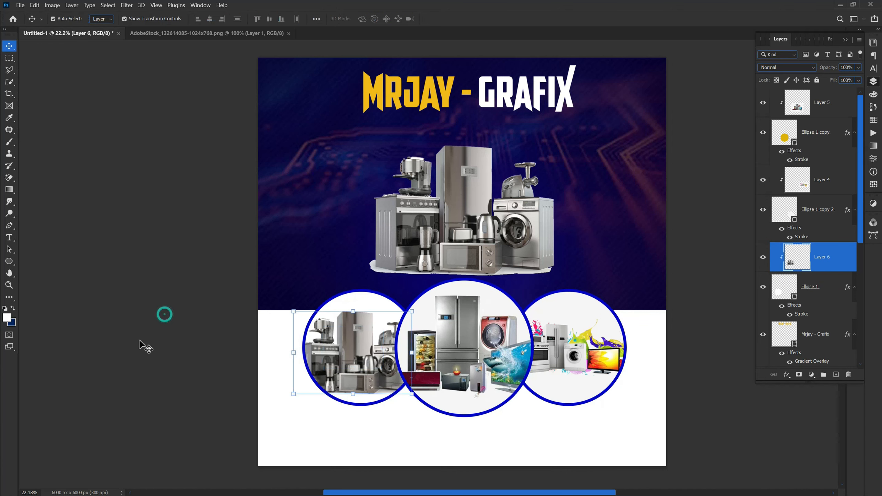
{"action": "scroll", "coordinate": [461, 391], "scroll_direction": "down", "scroll_amount": 1}
{"action": "scroll", "coordinate": [379, 384], "scroll_direction": "up", "scroll_amount": 1}
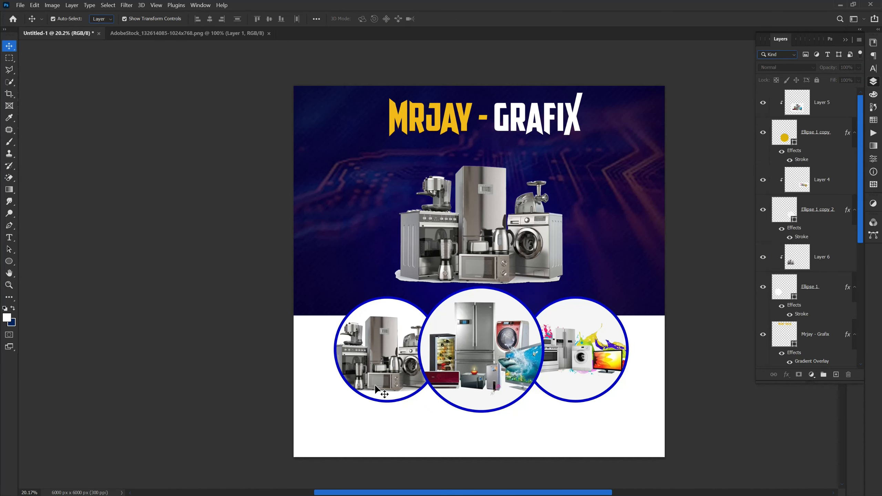
Add a layer mask to Layer 3 and paint black with a 1300 px brush along its torn bottom edge.
{"action": "left_click", "coordinate": [471, 260]}
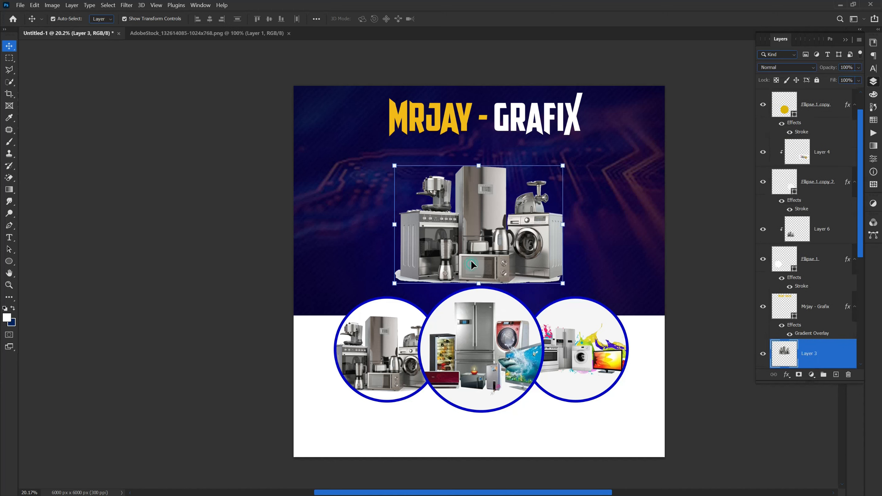
{"action": "left_click_drag", "start_coordinate": [470, 259], "coordinate": [471, 247]}
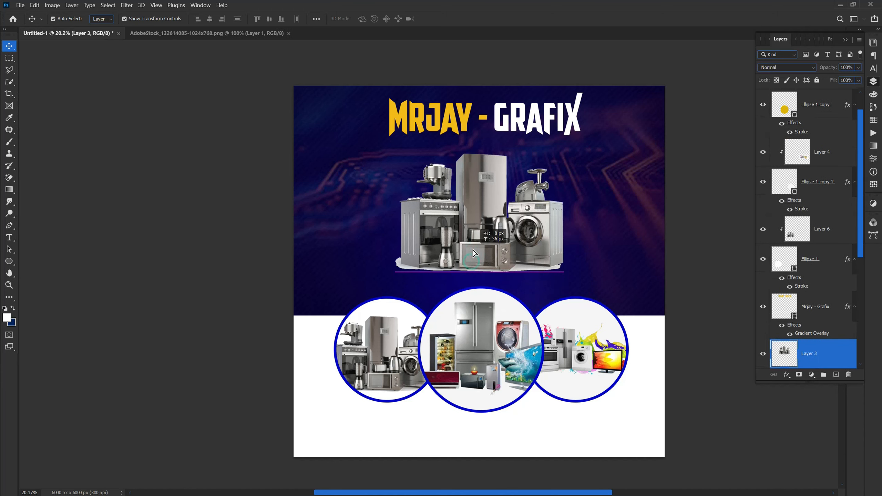
{"action": "left_click", "coordinate": [798, 374]}
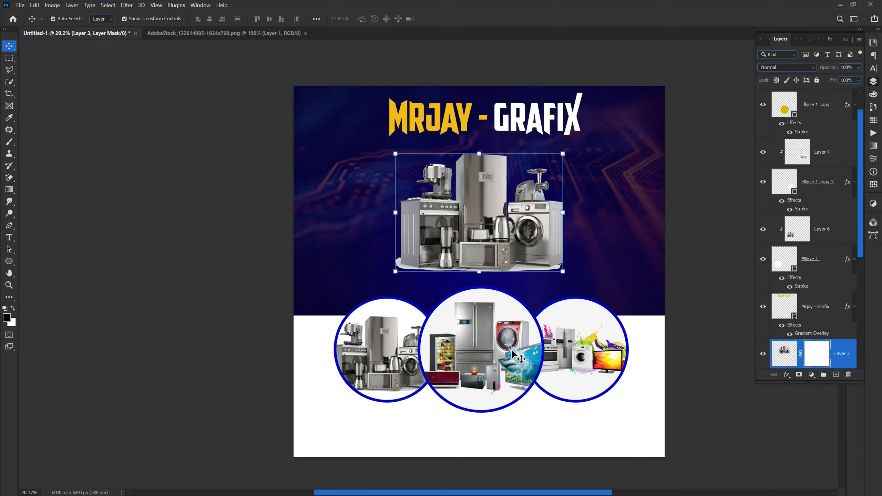
{"action": "key", "text": "b"}
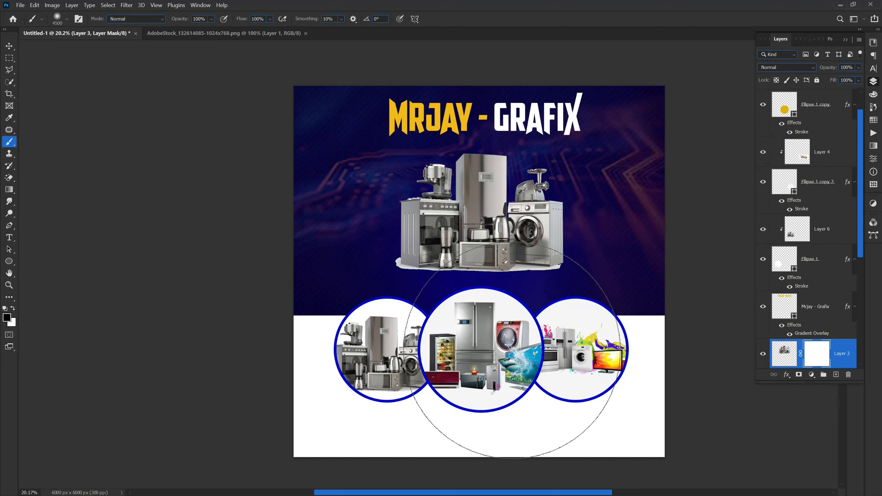
{"action": "key", "text": "bracketleft"}
{"action": "key", "text": "bracketleft"}
{"action": "key", "text": "bracketleft"}
{"action": "key", "text": "bracketleft"}
{"action": "key", "text": "bracketleft"}
{"action": "key", "text": "bracketleft"}
{"action": "key", "text": "bracketleft"}
{"action": "key", "text": "bracketleft"}
{"action": "key", "text": "bracketleft"}
{"action": "key", "text": "bracketleft"}
{"action": "key", "text": "bracketleft"}
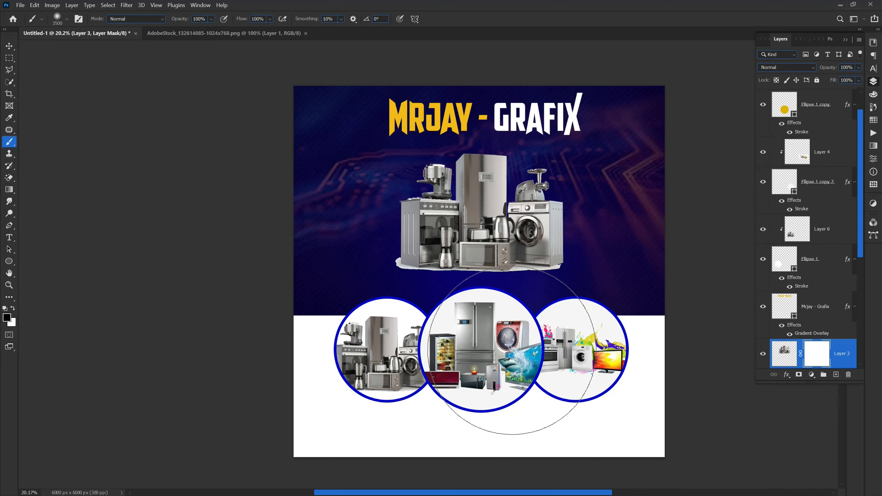
{"action": "key", "text": "bracketleft"}
{"action": "key", "text": "bracketleft"}
{"action": "key", "text": "bracketleft"}
{"action": "key", "text": "bracketleft"}
{"action": "key", "text": "bracketleft"}
{"action": "key", "text": "bracketleft"}
{"action": "key", "text": "bracketleft"}
{"action": "key", "text": "bracketleft"}
{"action": "key", "text": "bracketleft"}
{"action": "key", "text": "bracketleft"}
{"action": "key", "text": "bracketleft"}
{"action": "key", "text": "bracketleft"}
{"action": "key", "text": "bracketleft"}
{"action": "key", "text": "bracketleft"}
{"action": "key", "text": "bracketleft"}
{"action": "key", "text": "bracketleft"}
{"action": "key", "text": "bracketleft"}
{"action": "key", "text": "bracketleft"}
{"action": "key", "text": "bracketleft"}
{"action": "key", "text": "bracketleft"}
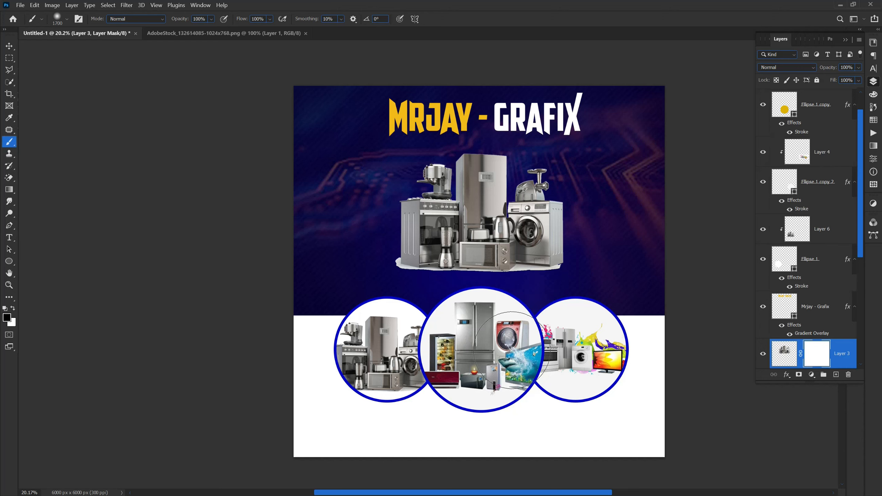
{"action": "key", "text": "bracketleft"}
{"action": "scroll", "coordinate": [435, 335], "scroll_direction": "up", "scroll_amount": 2}
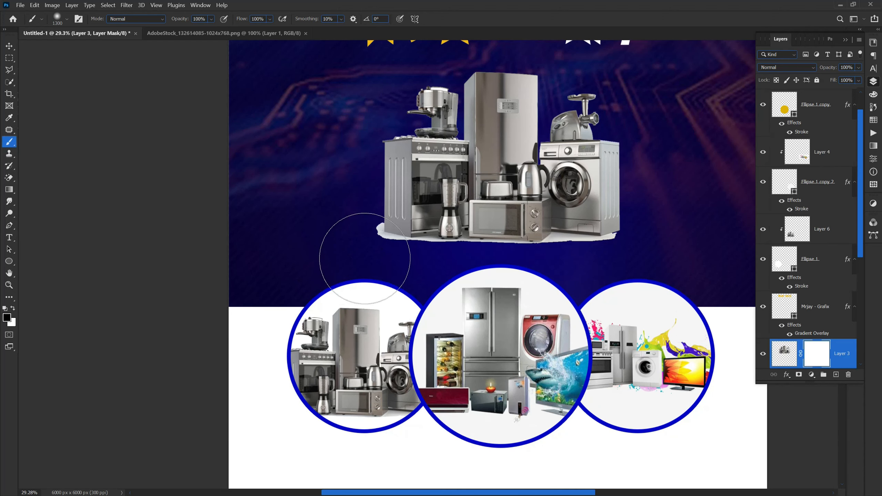
{"action": "mouse_move", "coordinate": [359, 262]}
{"action": "left_mouse_down"}
{"action": "mouse_move", "coordinate": [433, 284]}
{"action": "mouse_move", "coordinate": [571, 281]}
{"action": "mouse_move", "coordinate": [661, 266]}
{"action": "mouse_move", "coordinate": [540, 287]}
{"action": "mouse_move", "coordinate": [349, 272]}
{"action": "mouse_move", "coordinate": [453, 282]}
{"action": "mouse_move", "coordinate": [641, 261]}
{"action": "mouse_move", "coordinate": [542, 290]}
{"action": "left_mouse_up"}
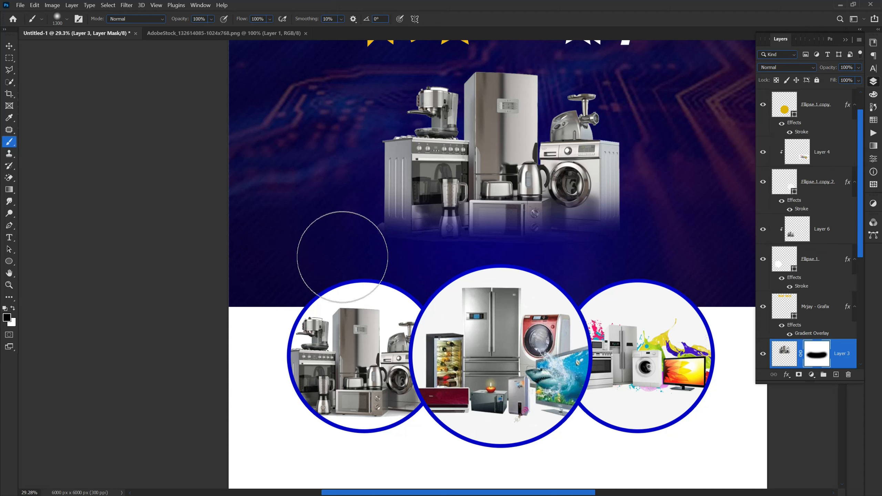
{"action": "scroll", "coordinate": [436, 313], "scroll_direction": "down", "scroll_amount": 4}
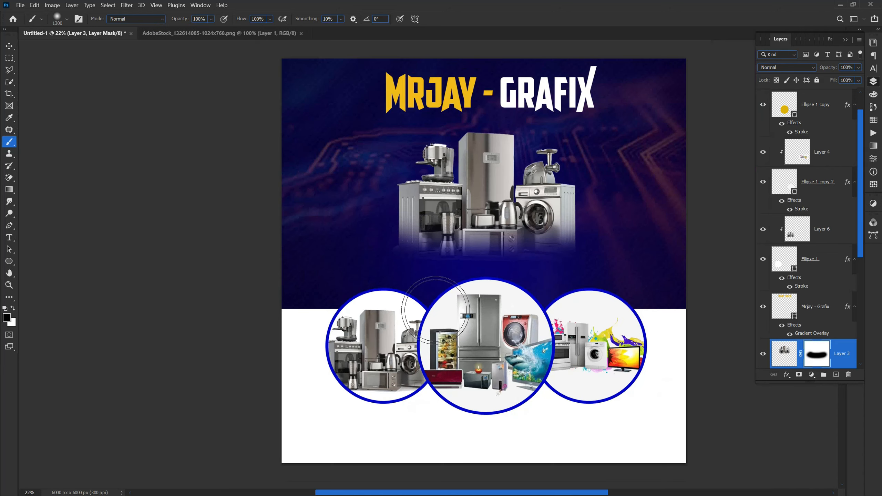
Reposition Layer 3 and rescale it to about 90%, settling it just above the circles.
{"action": "left_click", "coordinate": [9, 45]}
{"action": "mouse_move", "coordinate": [461, 266]}
{"action": "left_mouse_down"}
{"action": "mouse_move", "coordinate": [454, 278]}
{"action": "mouse_move", "coordinate": [464, 305]}
{"action": "left_mouse_up"}
{"action": "left_click_drag", "start_coordinate": [461, 197], "coordinate": [461, 193]}
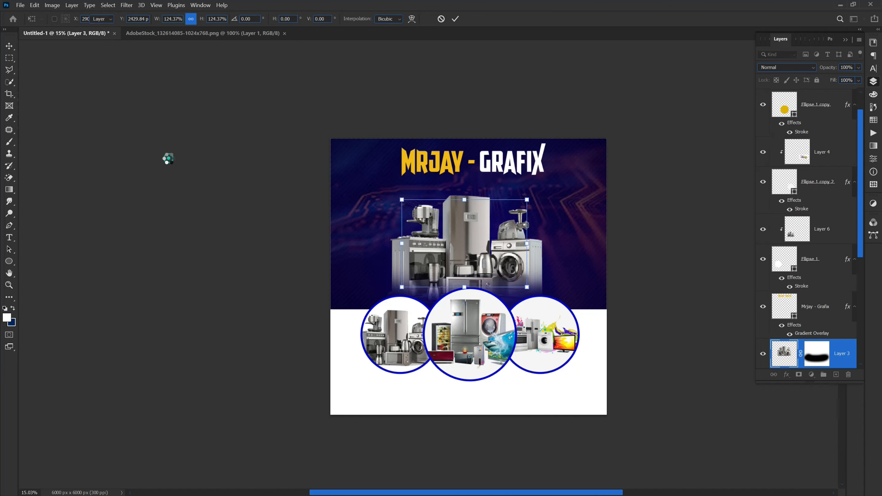
{"action": "key", "text": "Return"}
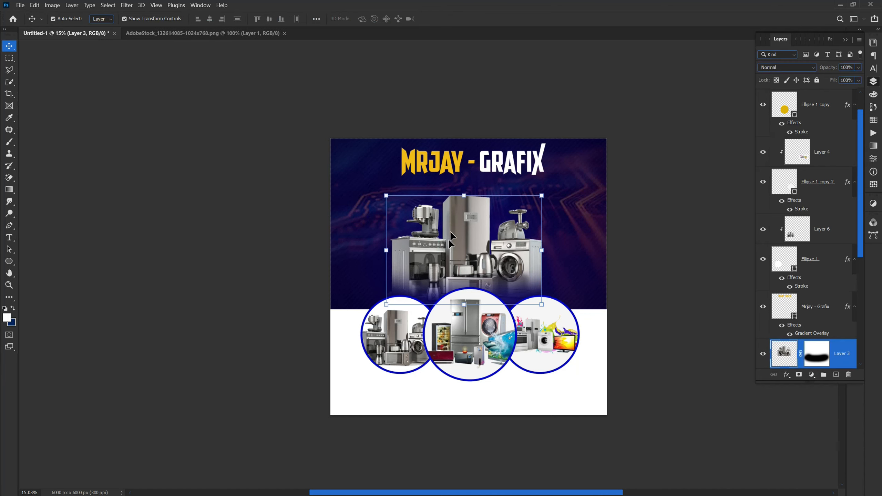
{"action": "left_click_drag", "start_coordinate": [464, 196], "coordinate": [464, 207]}
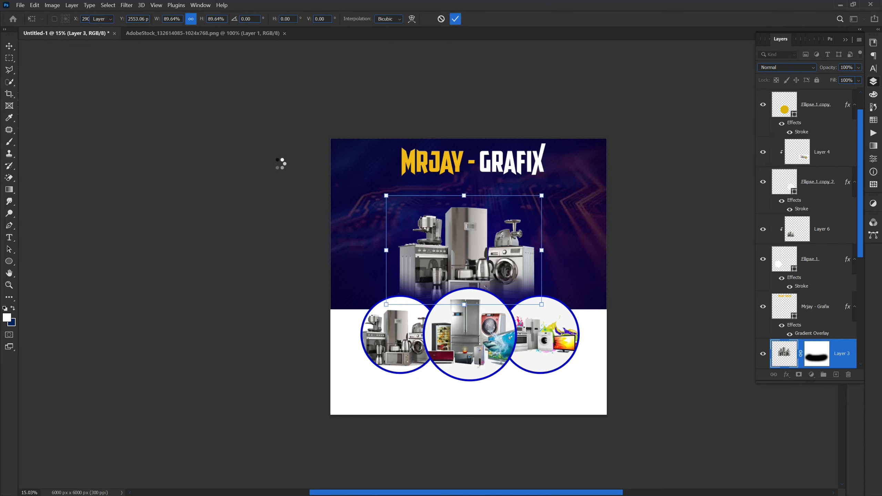
{"action": "key", "text": "Return"}
{"action": "scroll", "coordinate": [428, 255], "scroll_direction": "up", "scroll_amount": 2}
{"action": "scroll", "coordinate": [532, 307], "scroll_direction": "up", "scroll_amount": 1}
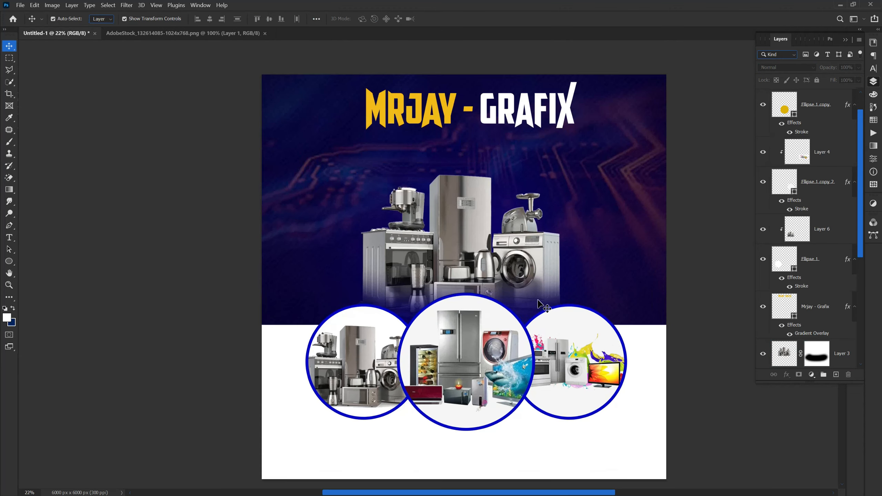
Choose the Rectangle tool and set its fill to none in the options bar.
{"action": "left_click", "coordinate": [10, 266]}
{"action": "left_click", "coordinate": [51, 260]}
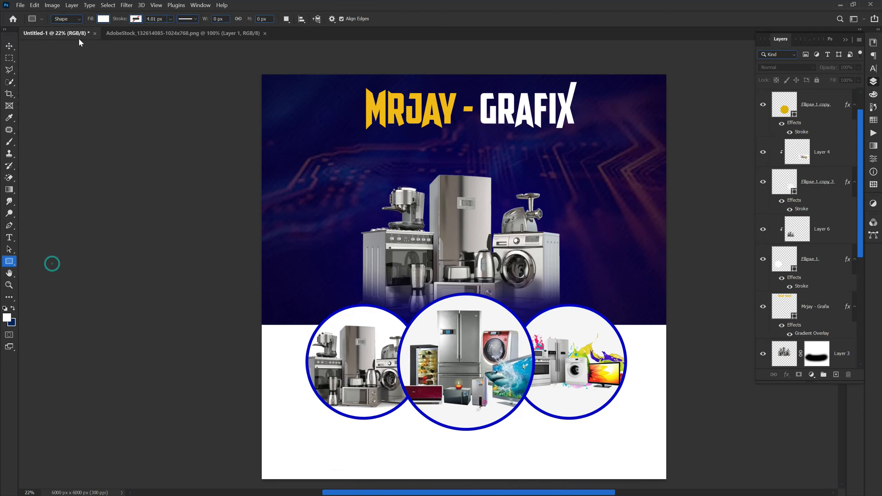
{"action": "left_click", "coordinate": [135, 18]}
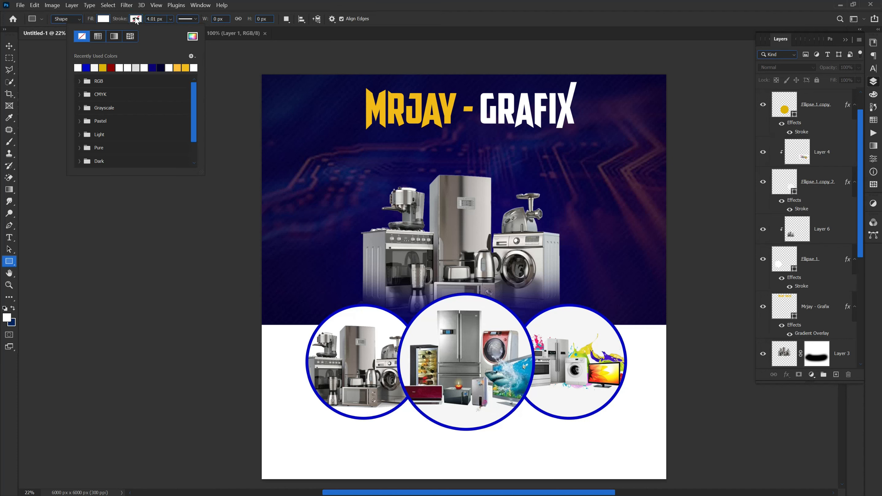
{"action": "left_click", "coordinate": [135, 19]}
{"action": "left_click", "coordinate": [103, 18]}
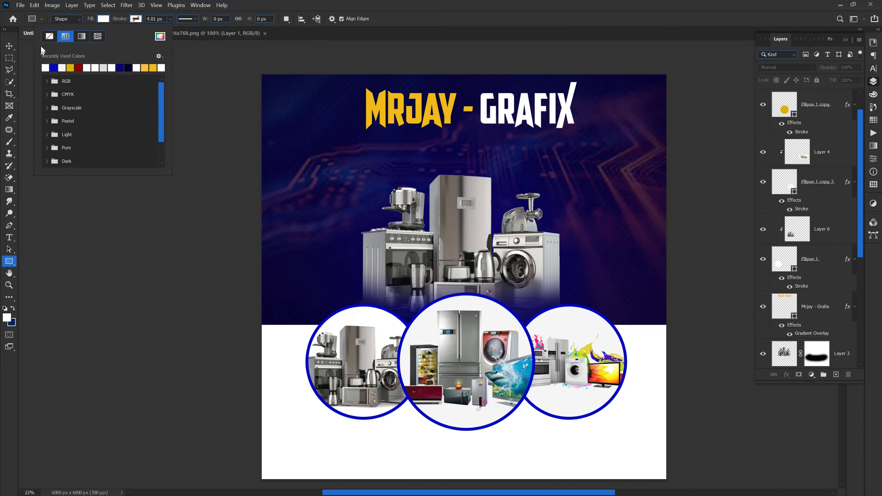
{"action": "left_click", "coordinate": [103, 19]}
{"action": "left_click", "coordinate": [101, 20]}
{"action": "left_click", "coordinate": [103, 19]}
{"action": "left_click", "coordinate": [103, 19]}
{"action": "left_click", "coordinate": [49, 37]}
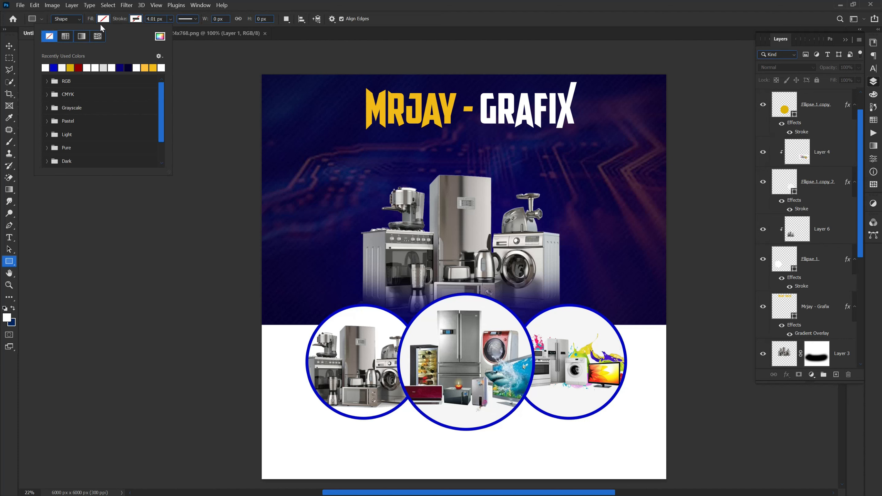
Pick white from Recently Used Colors as the rectangle's fill, keeping the 4.01 px stroke.
{"action": "left_click", "coordinate": [135, 19]}
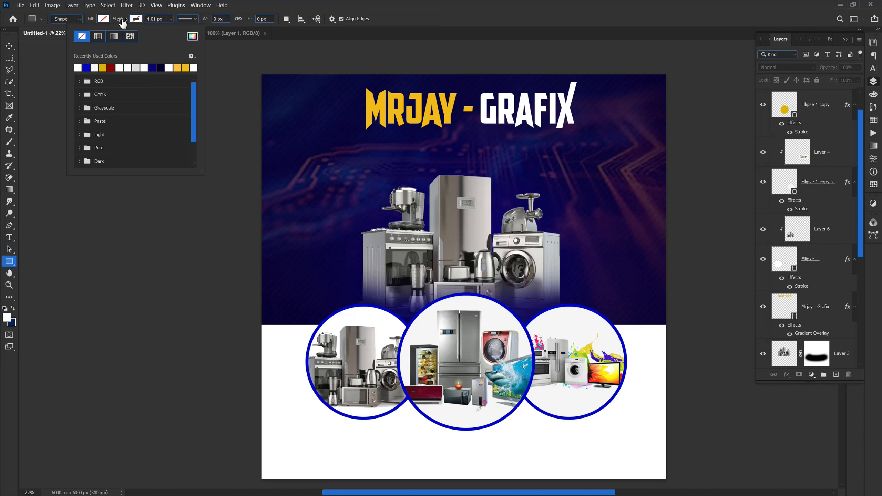
{"action": "left_click", "coordinate": [136, 18]}
{"action": "left_click", "coordinate": [136, 19]}
{"action": "double_click", "coordinate": [135, 20]}
{"action": "left_click", "coordinate": [79, 68]}
{"action": "left_click", "coordinate": [82, 36]}
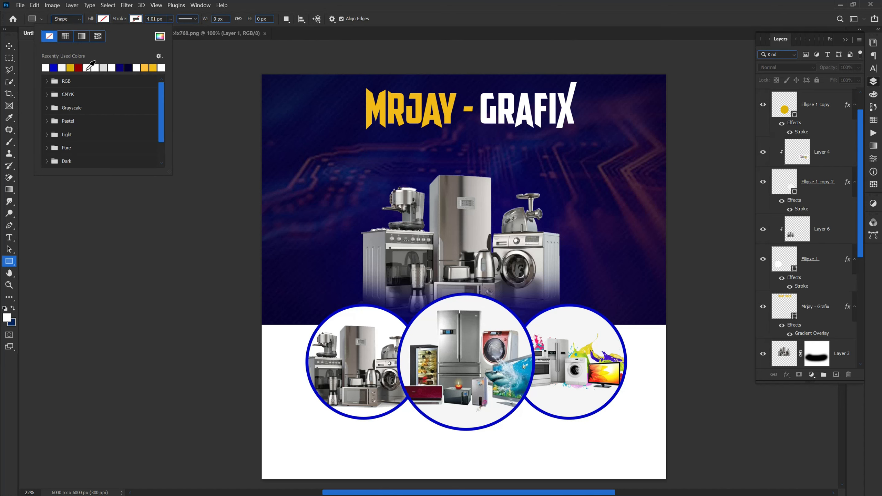
{"action": "left_click", "coordinate": [87, 68]}
{"action": "key", "text": "Return"}
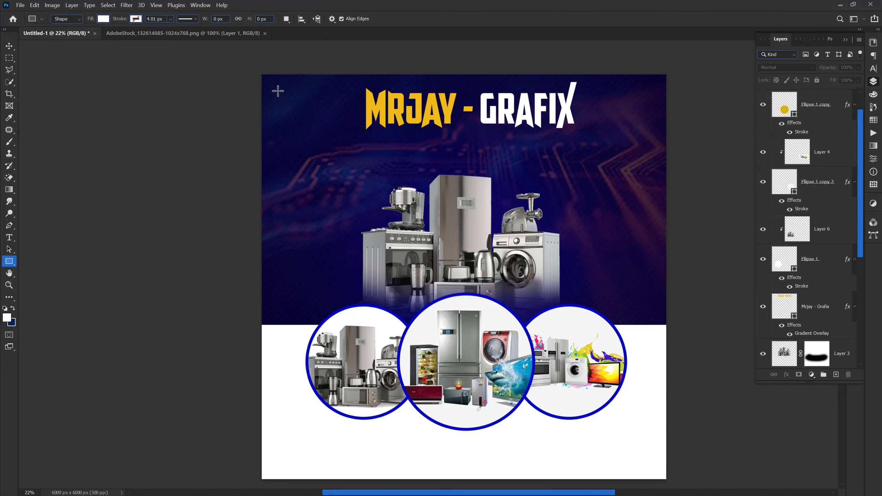
Draw Rectangle 3 (5425 × 4695 px) over the title and circles, then set its layer Fill to 0%.
{"action": "left_click_drag", "start_coordinate": [282, 94], "coordinate": [647, 410]}
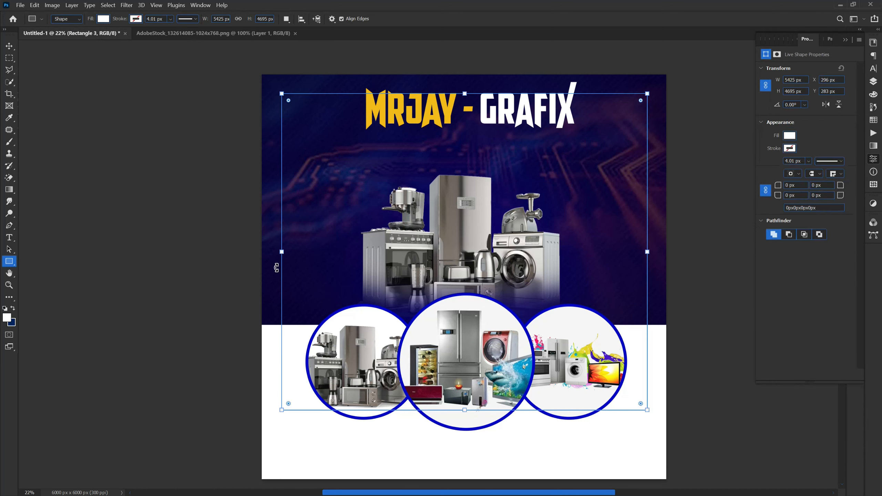
{"action": "left_click", "coordinate": [873, 82]}
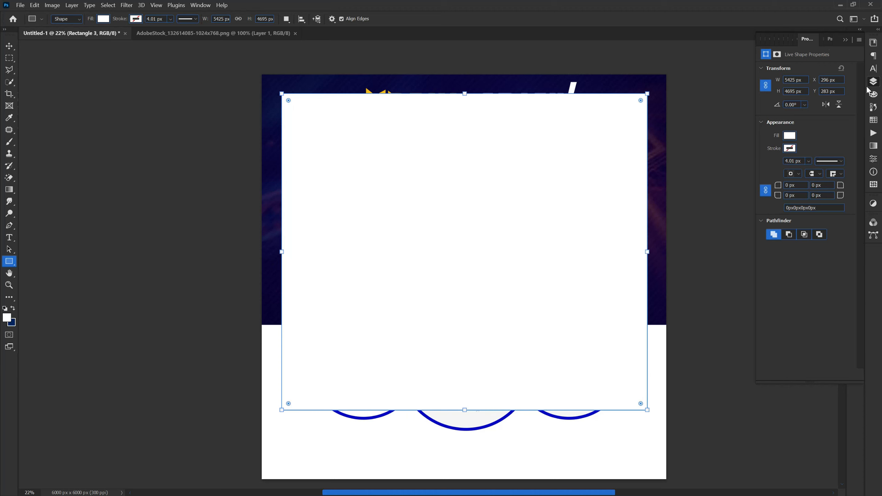
{"action": "scroll", "coordinate": [825, 137], "scroll_direction": "up", "scroll_amount": 2}
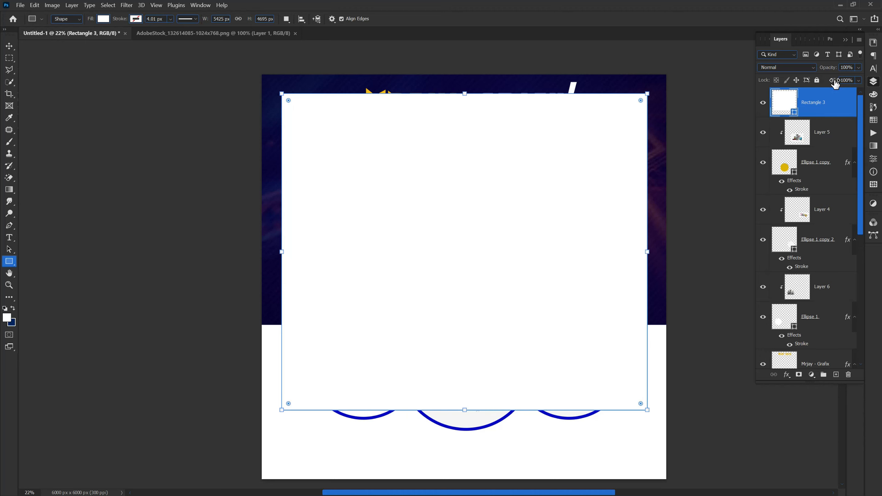
{"action": "left_click_drag", "start_coordinate": [832, 83], "coordinate": [712, 93]}
{"action": "left_click", "coordinate": [787, 378]}
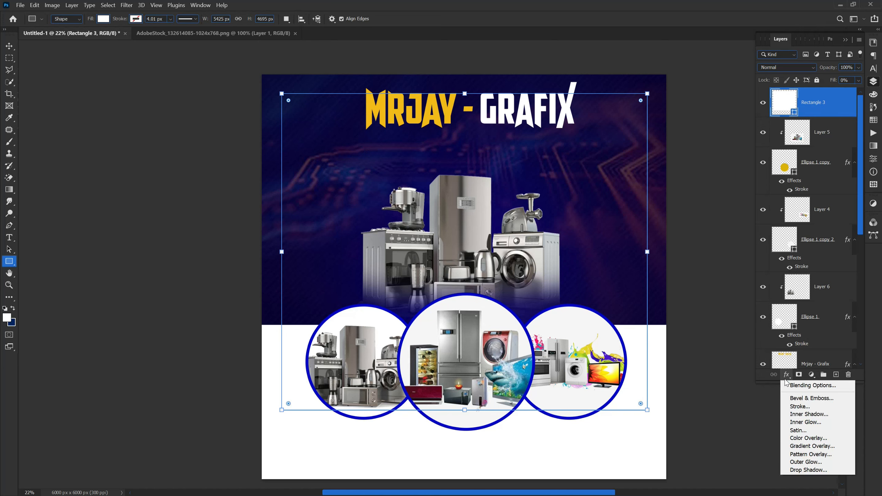
Give Rectangle 3 a 43 px white stroke positioned inside its edge.
{"action": "left_click", "coordinate": [791, 407]}
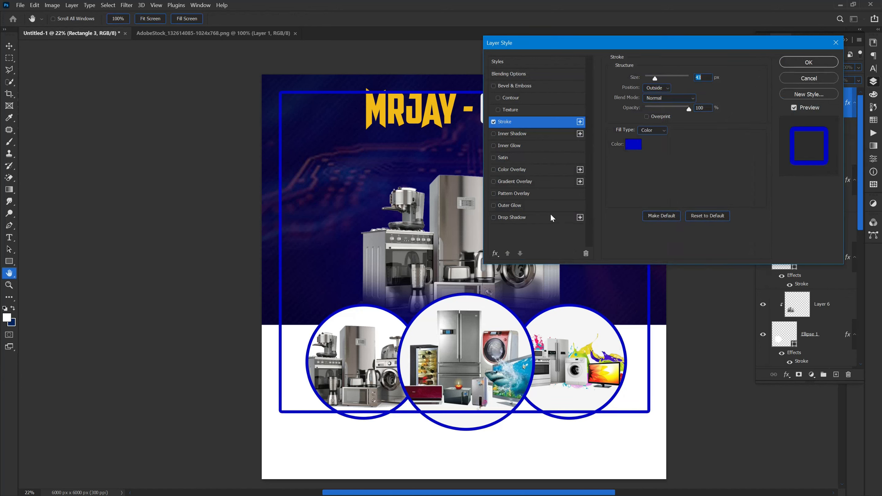
{"action": "left_click", "coordinate": [629, 149]}
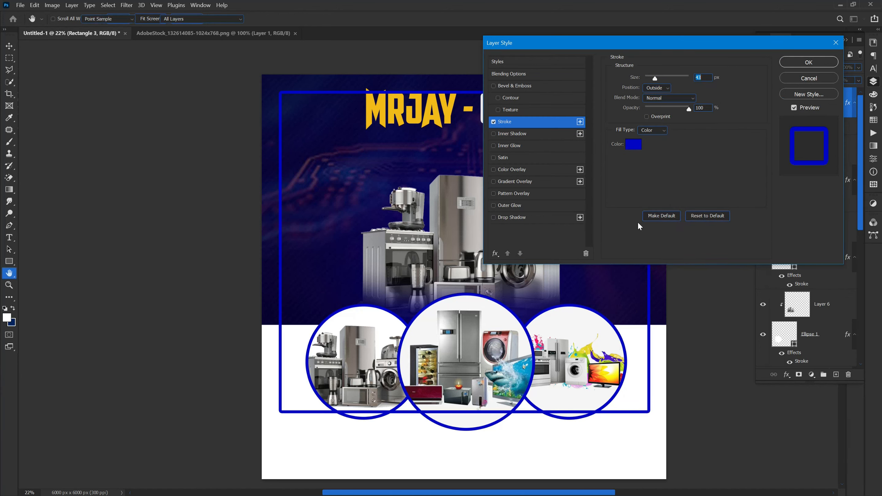
{"action": "left_click", "coordinate": [620, 427]}
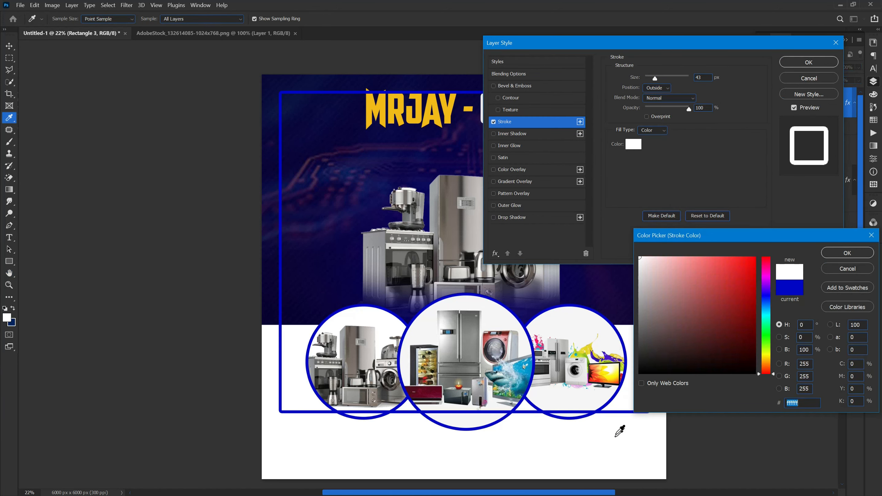
{"action": "left_click", "coordinate": [846, 254]}
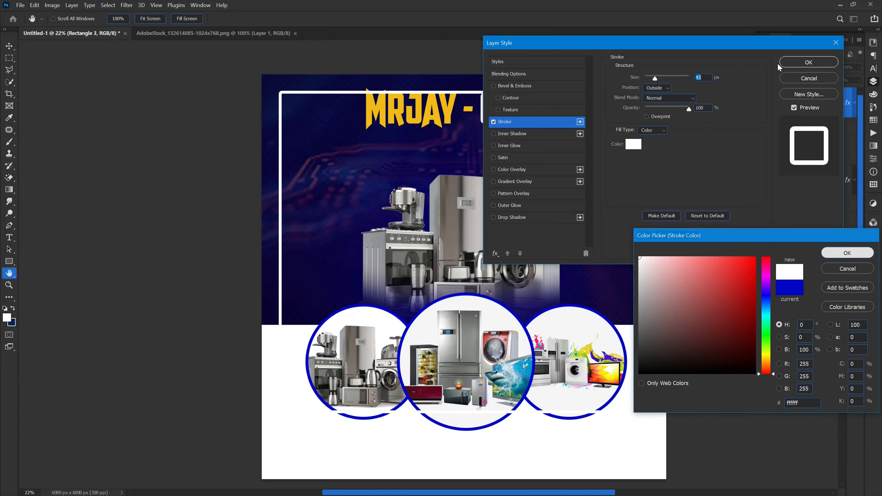
{"action": "left_click", "coordinate": [818, 65]}
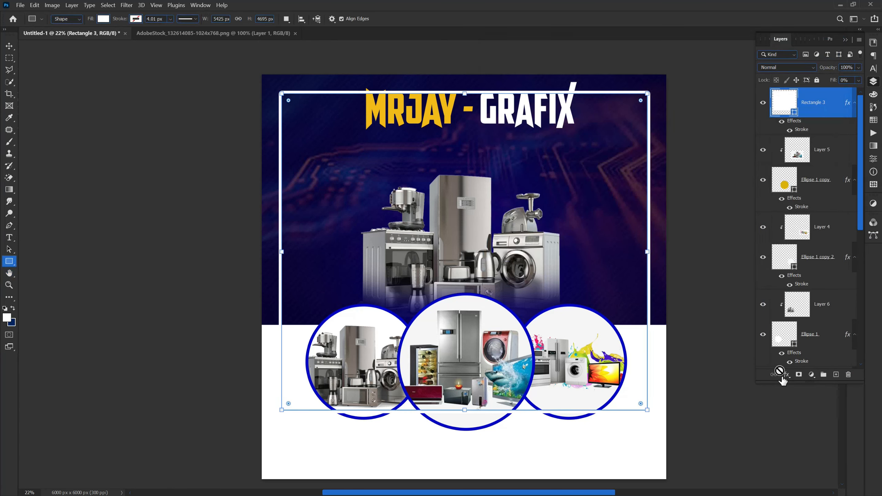
{"action": "left_click", "coordinate": [785, 376]}
{"action": "left_click", "coordinate": [795, 405]}
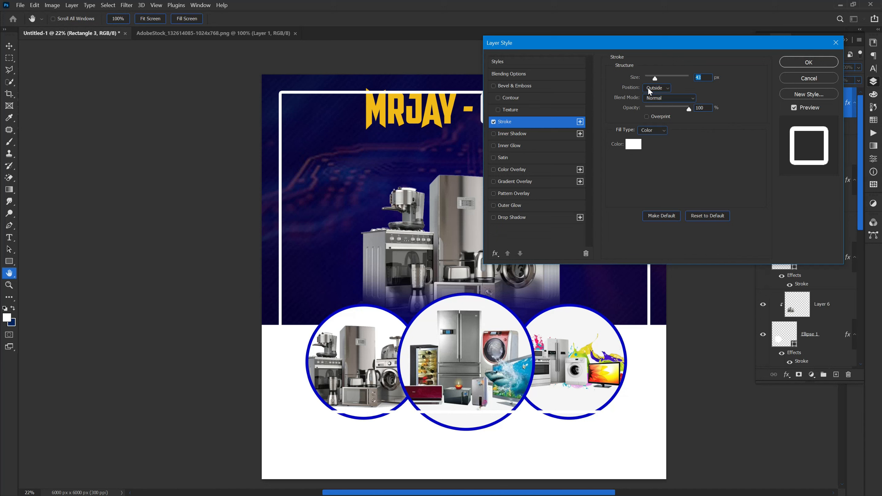
{"action": "left_click", "coordinate": [648, 87]}
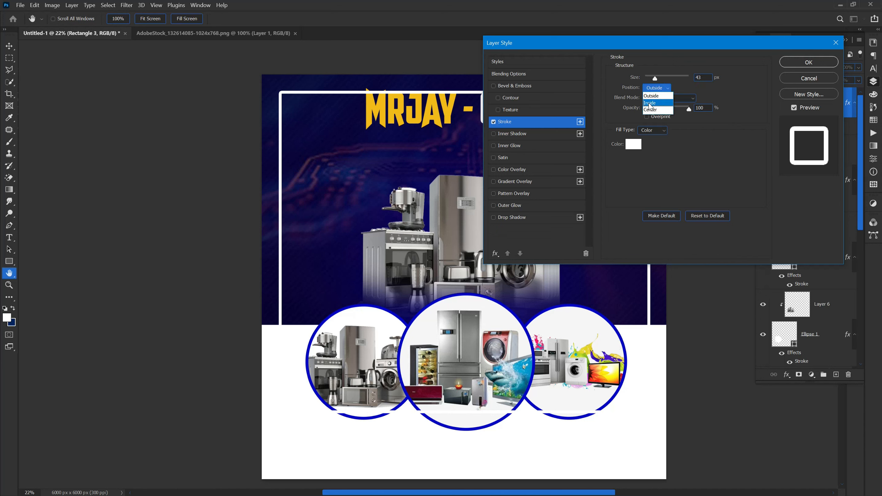
{"action": "left_click", "coordinate": [649, 103]}
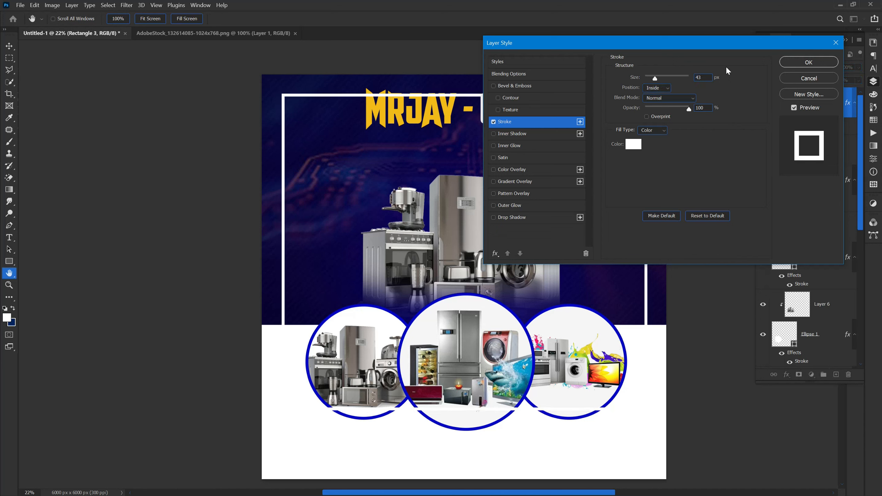
{"action": "left_click", "coordinate": [798, 62]}
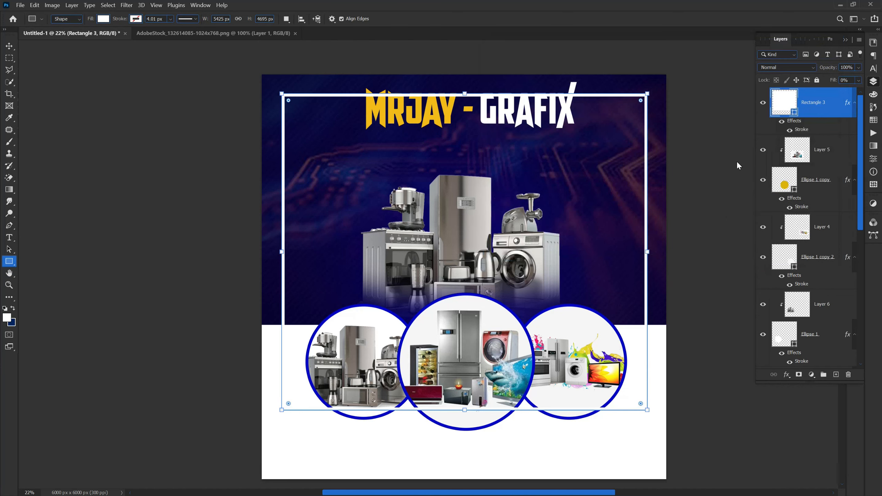
Move Rectangle 3 below the appliances and circles in the layer stack and shift it slightly down.
{"action": "left_click", "coordinate": [9, 46]}
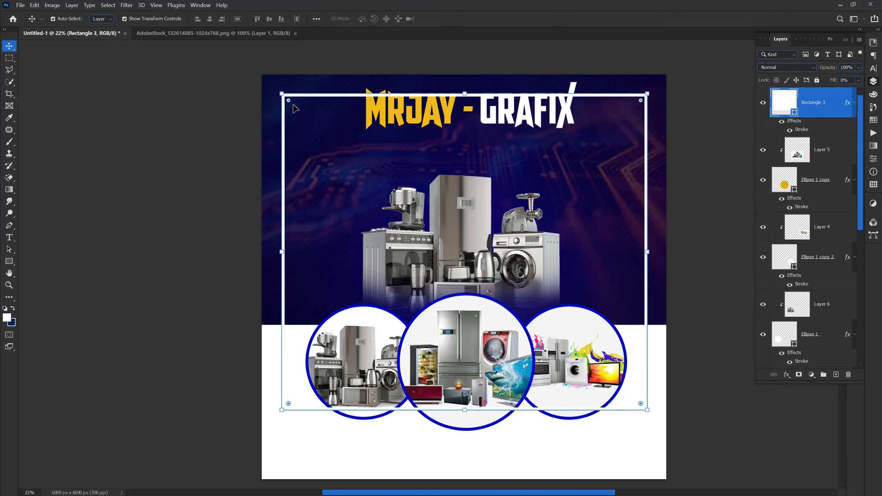
{"action": "left_click", "coordinate": [229, 105]}
{"action": "scroll", "coordinate": [594, 75], "scroll_direction": "up", "scroll_amount": 2}
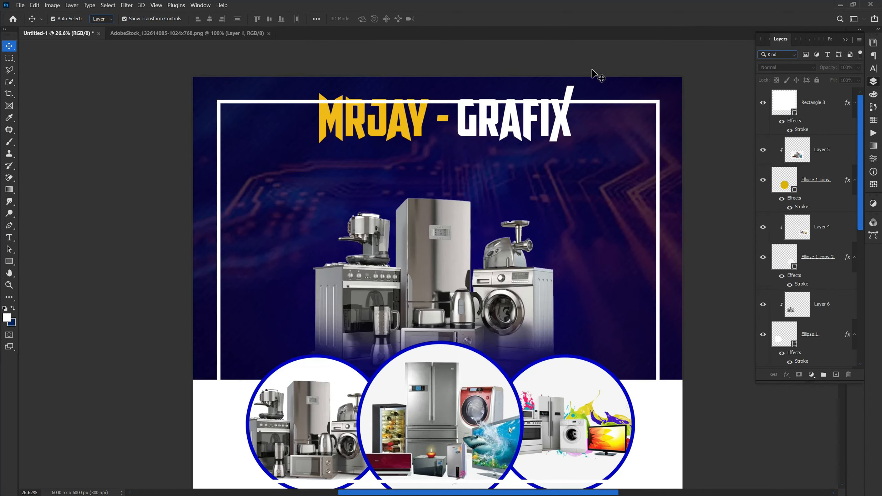
{"action": "scroll", "coordinate": [562, 56], "scroll_direction": "down", "scroll_amount": 2}
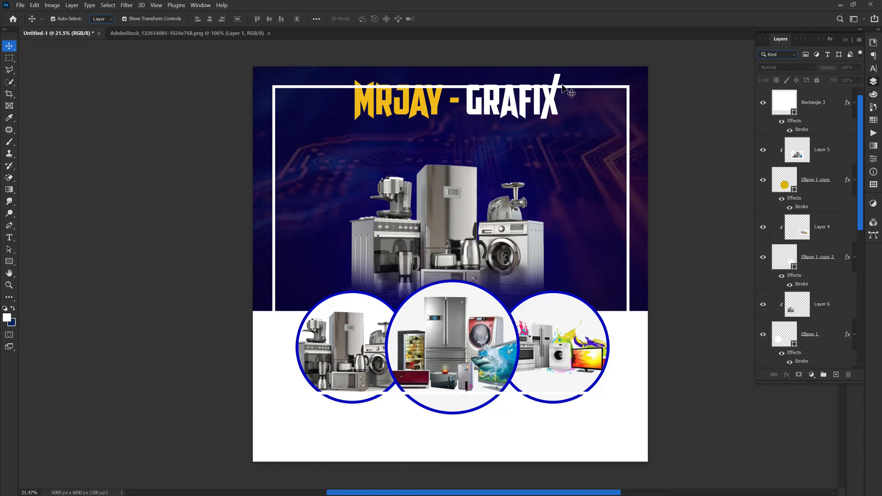
{"action": "mouse_move", "coordinate": [822, 107]}
{"action": "left_mouse_down"}
{"action": "mouse_move", "coordinate": [833, 441]}
{"action": "mouse_move", "coordinate": [805, 239]}
{"action": "left_mouse_up"}
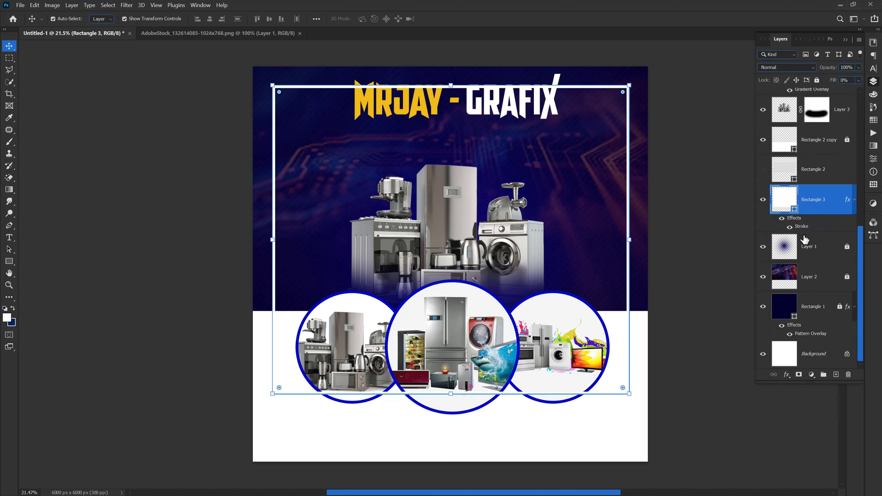
{"action": "left_click", "coordinate": [683, 291]}
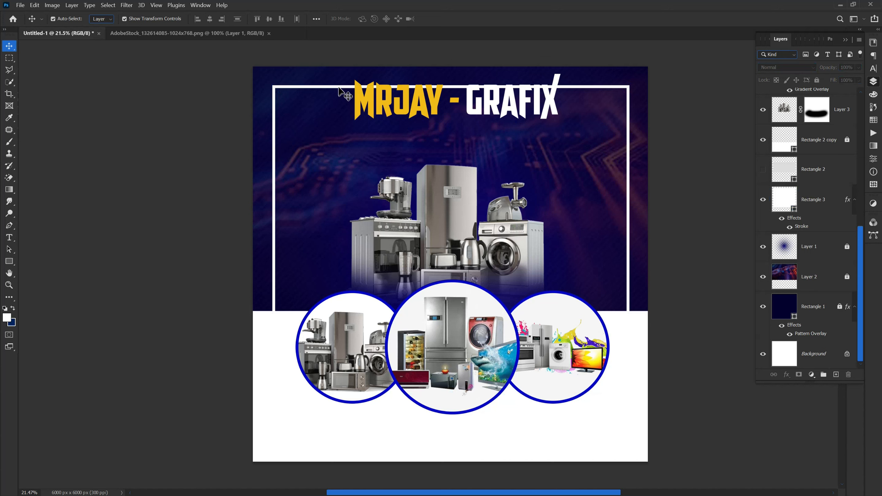
{"action": "left_click_drag", "start_coordinate": [337, 88], "coordinate": [337, 98]}
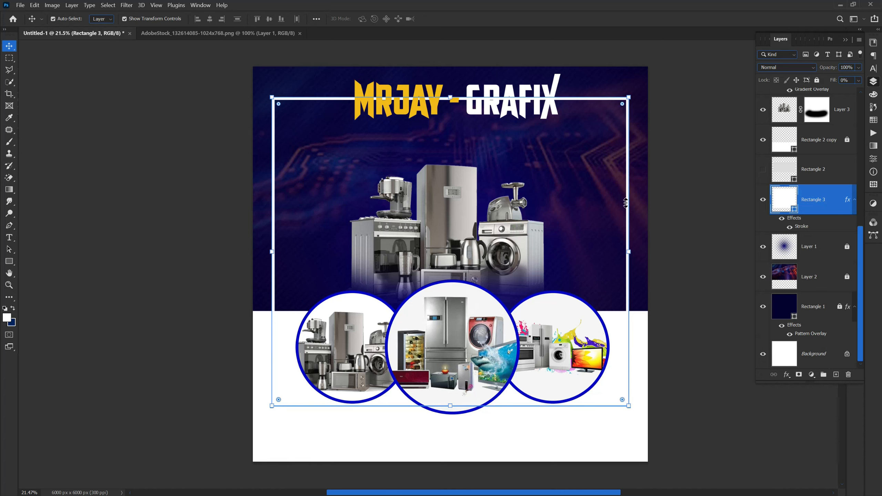
Rasterize Rectangle 3's layer style and delete the frame's top line behind the MRJAY - GRAFIX title.
{"action": "right_click", "coordinate": [824, 207]}
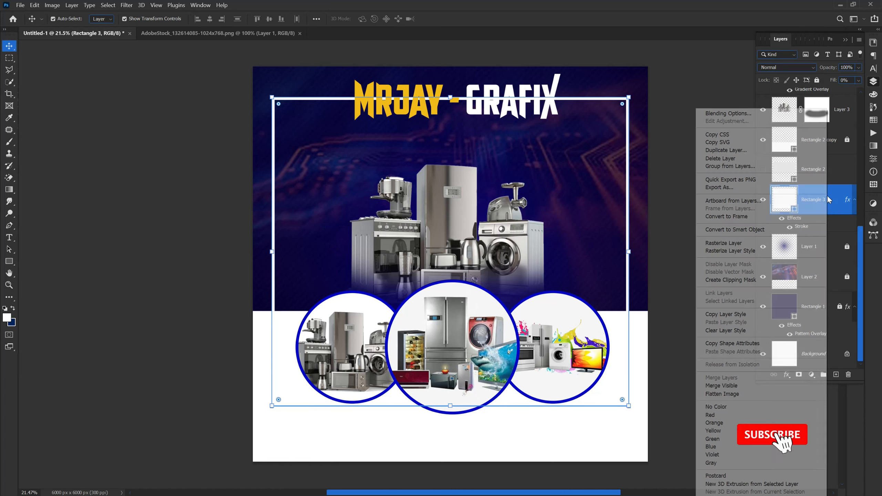
{"action": "left_click", "coordinate": [718, 251]}
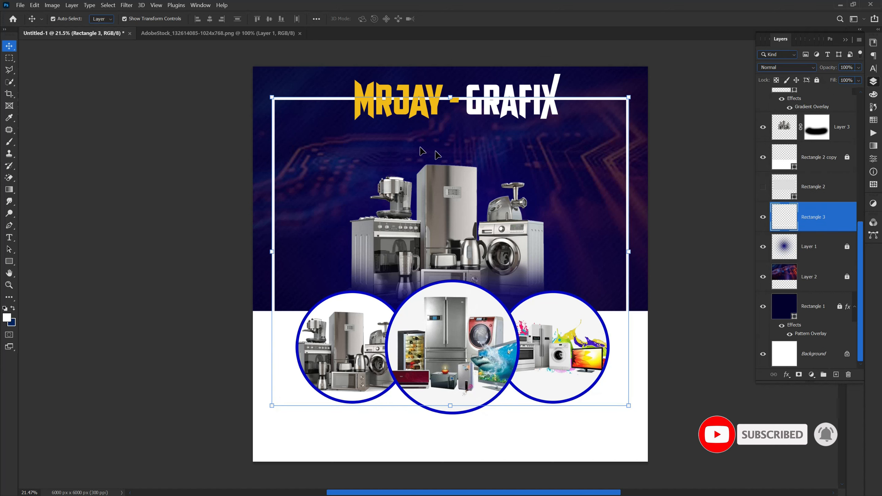
{"action": "key", "text": "m"}
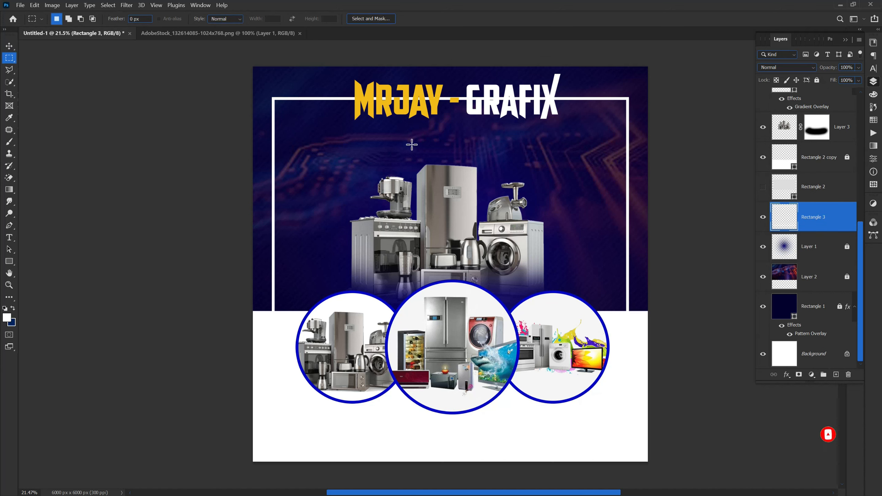
{"action": "left_click", "coordinate": [8, 60]}
{"action": "left_click", "coordinate": [47, 59]}
{"action": "left_click_drag", "start_coordinate": [350, 71], "coordinate": [565, 153]}
{"action": "left_click_drag", "start_coordinate": [487, 103], "coordinate": [488, 102]}
{"action": "key", "text": "Delete"}
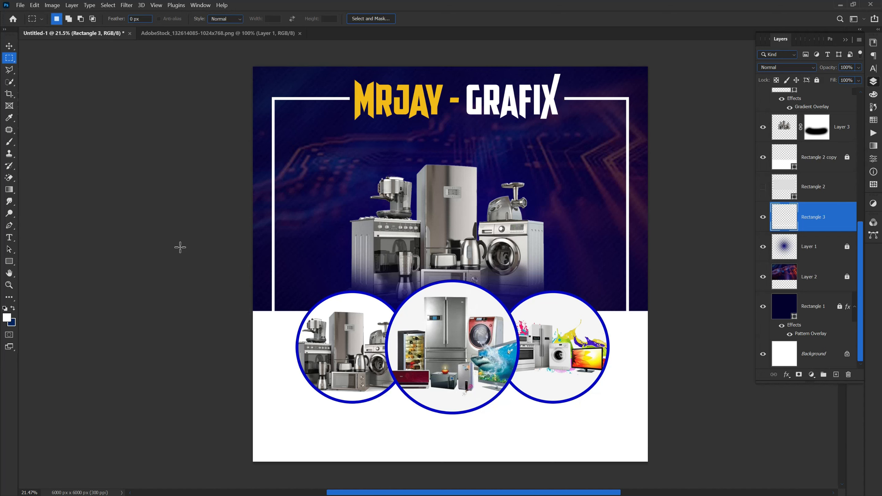
{"action": "left_click", "coordinate": [8, 45]}
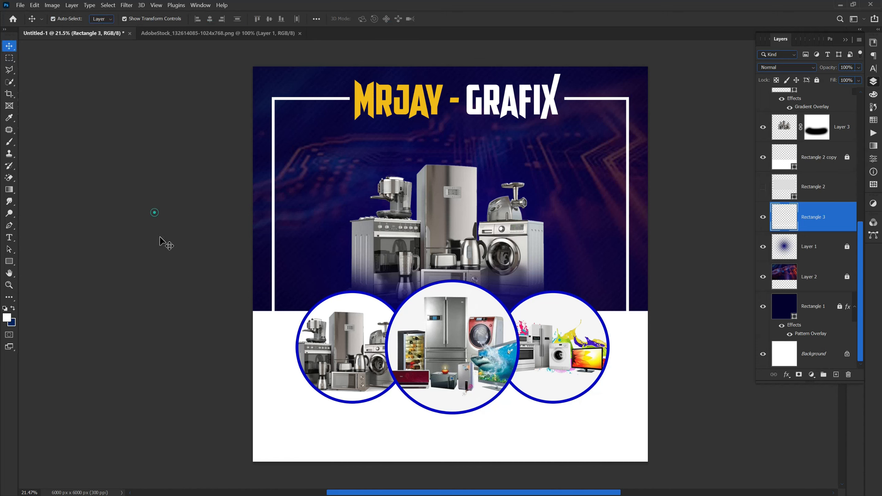
{"action": "left_click", "coordinate": [157, 213]}
{"action": "scroll", "coordinate": [330, 316], "scroll_direction": "down", "scroll_amount": 2}
{"action": "scroll", "coordinate": [326, 325], "scroll_direction": "up", "scroll_amount": 1}
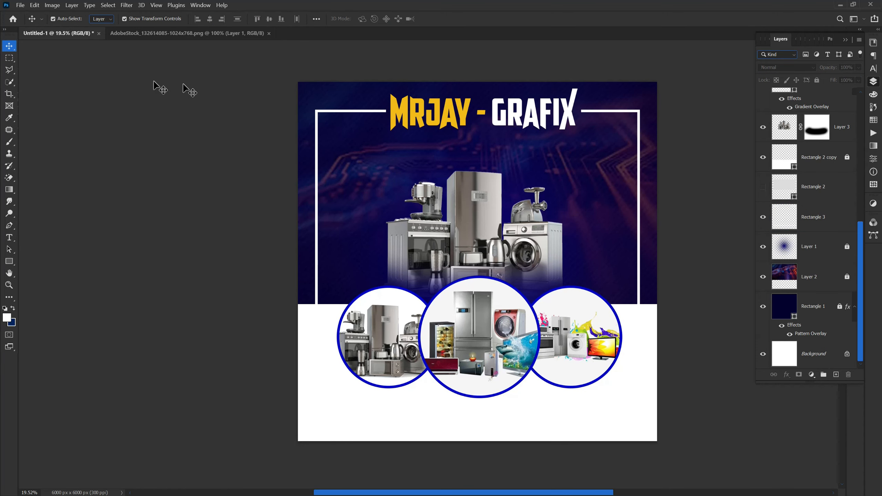
Type the subtitle 'ELECTRIC APPLIANCES' in a new text layer below the title.
{"action": "key", "text": "t"}
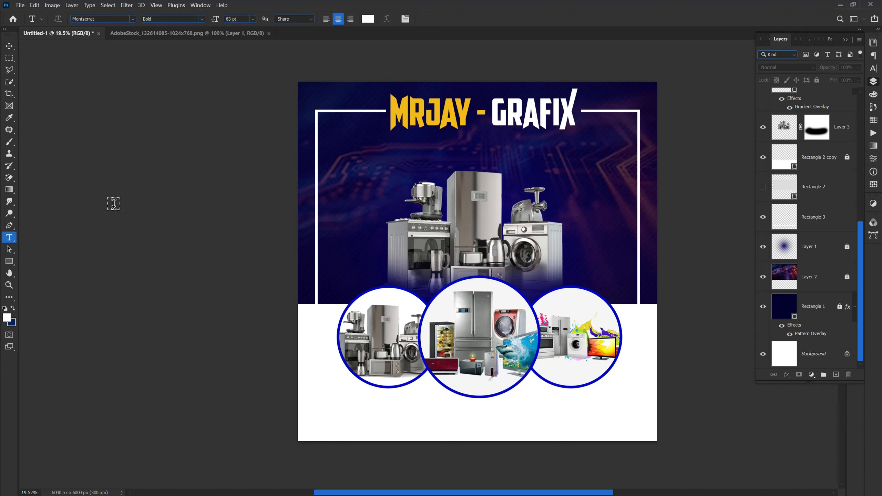
{"action": "scroll", "coordinate": [449, 126], "scroll_direction": "up", "scroll_amount": 1}
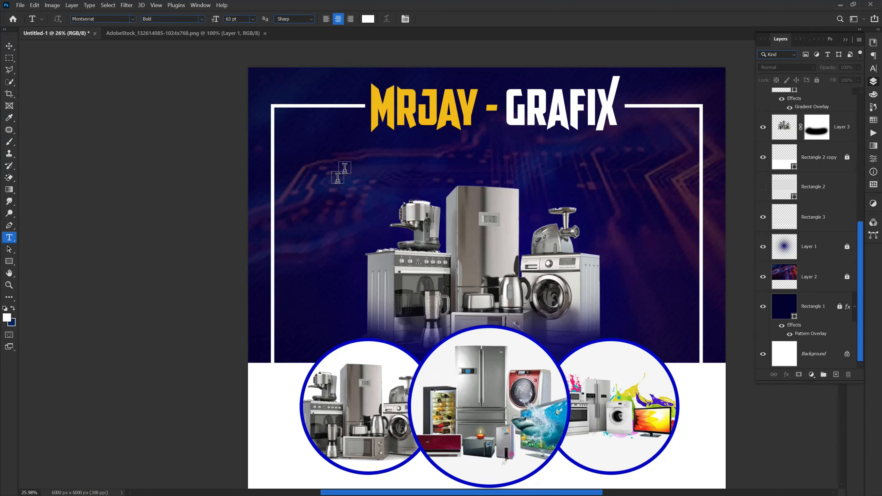
{"action": "left_click", "coordinate": [380, 153]}
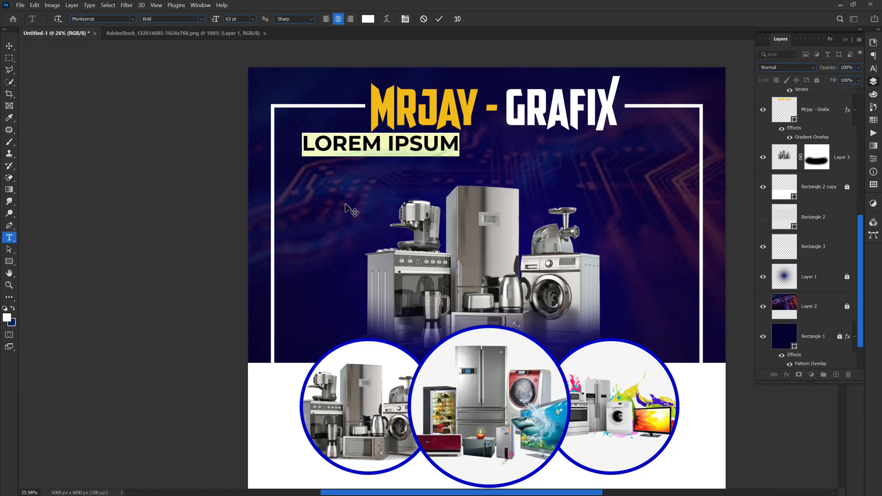
{"action": "type", "text": "ELE"}
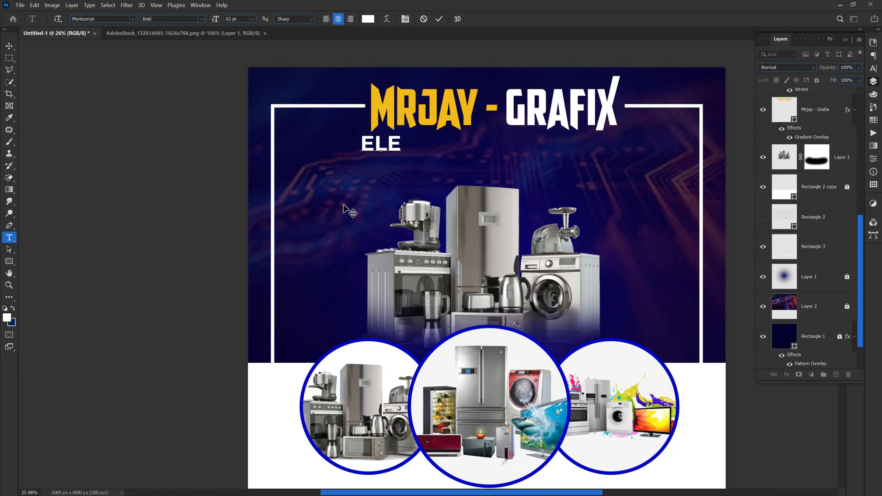
{"action": "type", "text": "C"}
{"action": "type", "text": "TR"}
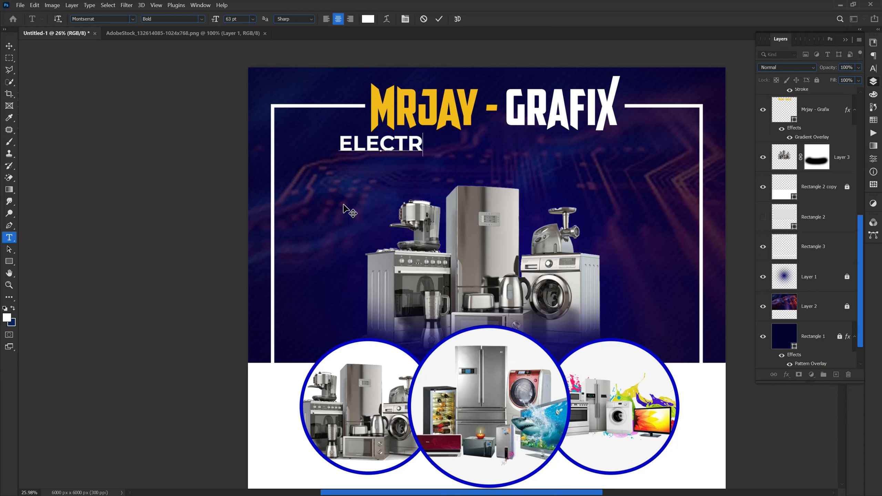
{"action": "type", "text": "IC"}
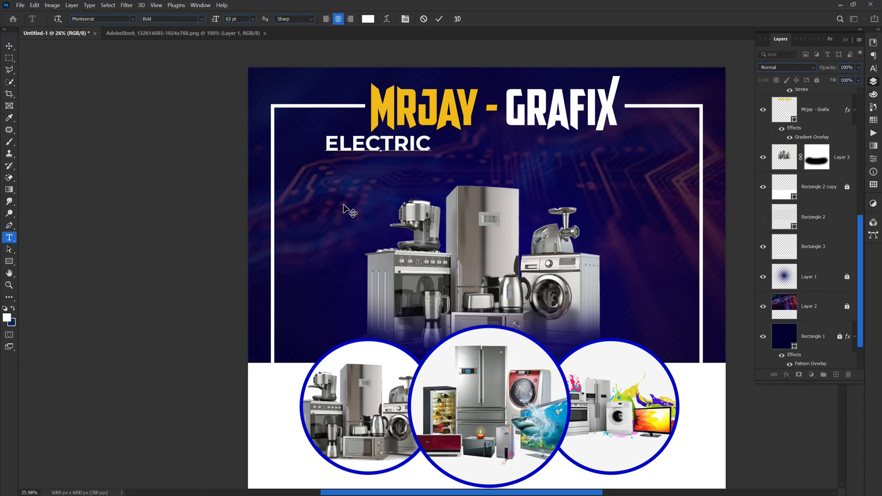
{"action": "type", "text": " APPL"}
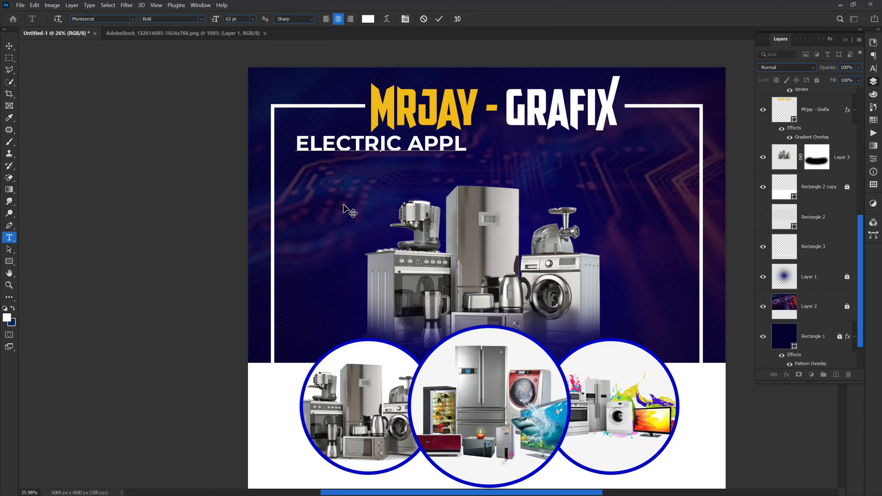
{"action": "type", "text": "IA"}
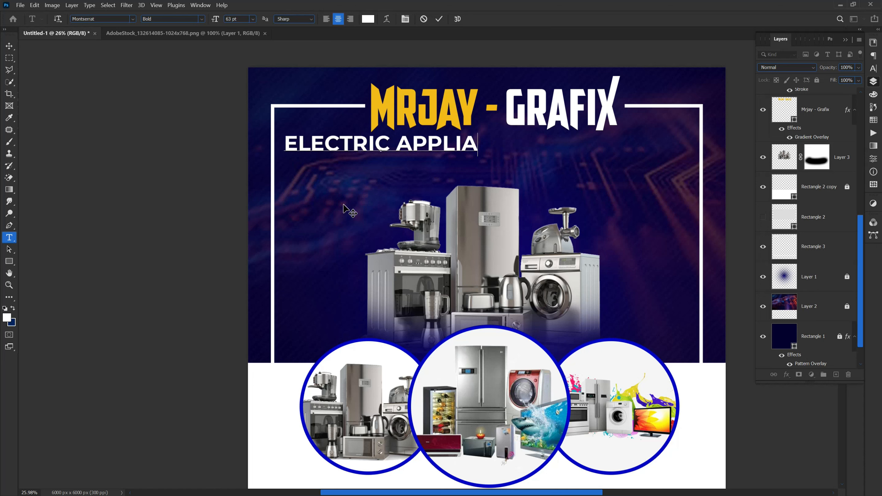
{"action": "type", "text": "NCES"}
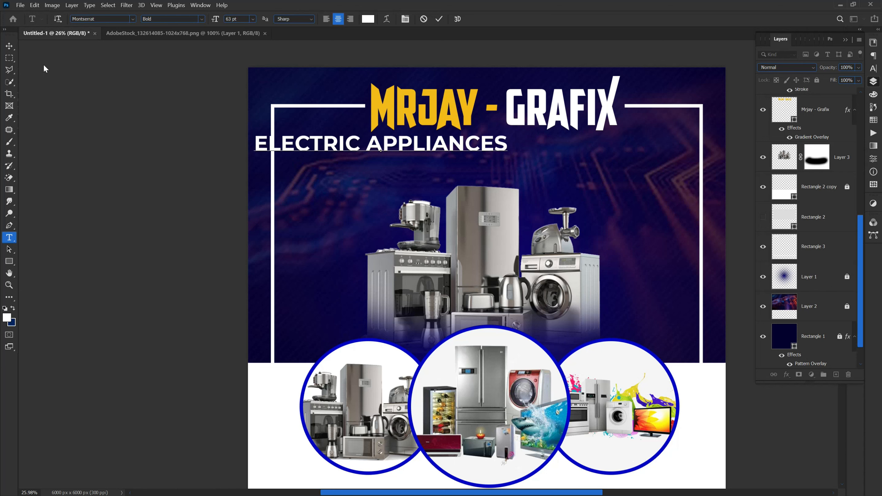
{"action": "left_click", "coordinate": [9, 46]}
Scale the subtitle to about 88% and centre it just under the MRJAY - GRAFIX title.
{"action": "left_click_drag", "start_coordinate": [336, 153], "coordinate": [414, 149]}
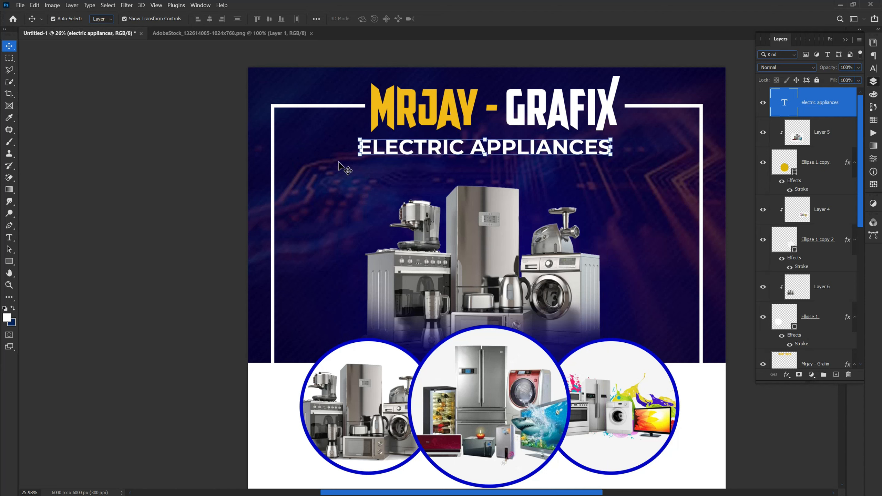
{"action": "left_click_drag", "start_coordinate": [355, 155], "coordinate": [386, 157]}
{"action": "left_click_drag", "start_coordinate": [525, 148], "coordinate": [517, 142]}
{"action": "left_click", "coordinate": [456, 18]}
{"action": "left_click", "coordinate": [183, 206]}
{"action": "left_click_drag", "start_coordinate": [473, 148], "coordinate": [470, 145]}
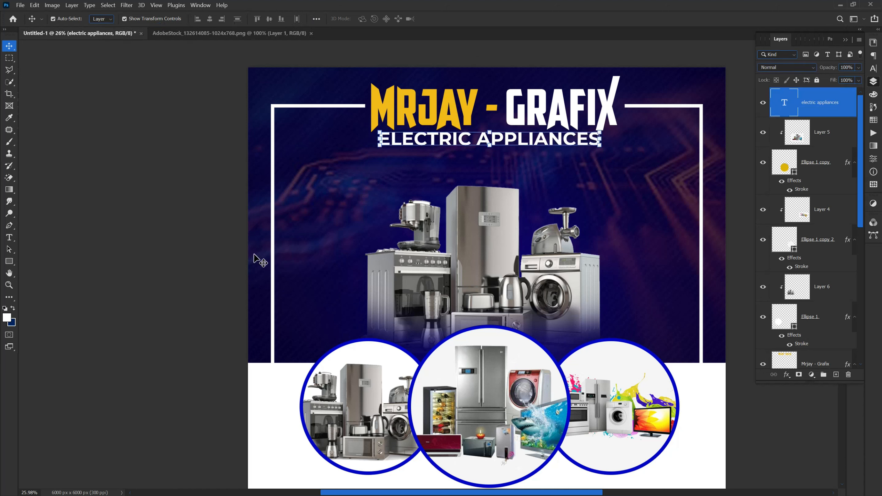
{"action": "key", "text": "shift+Down"}
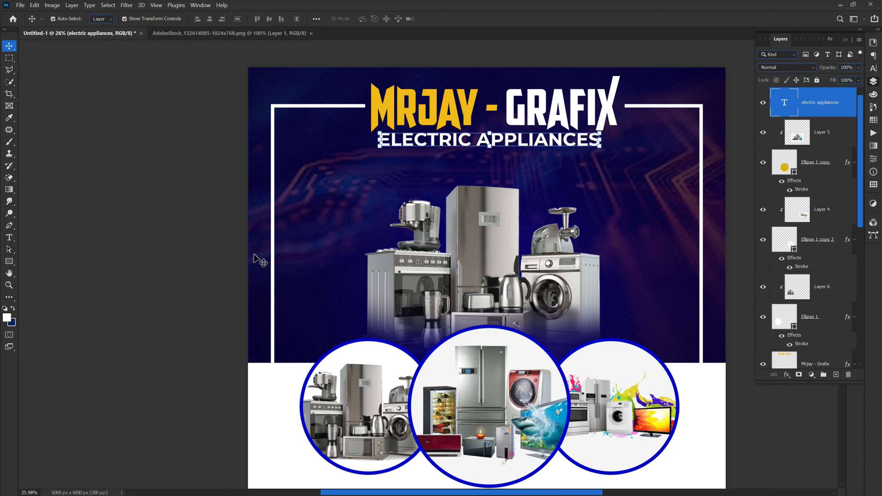
{"action": "left_click", "coordinate": [211, 262]}
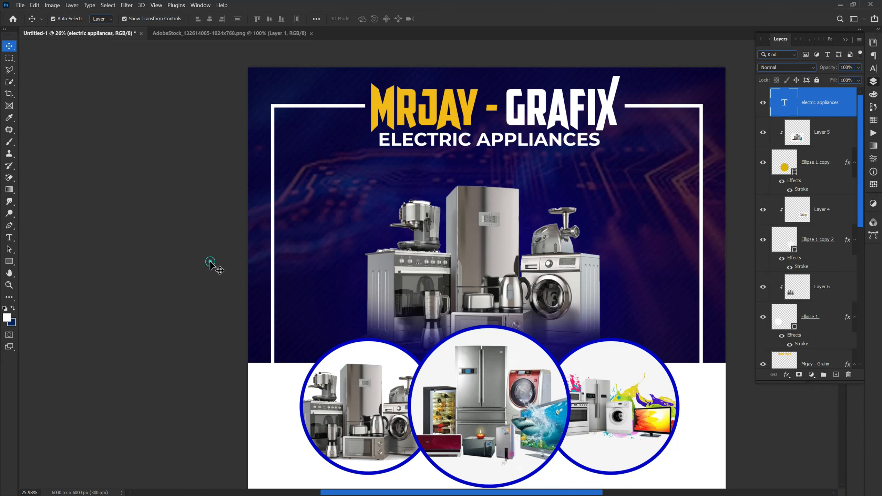
{"action": "left_click", "coordinate": [481, 142]}
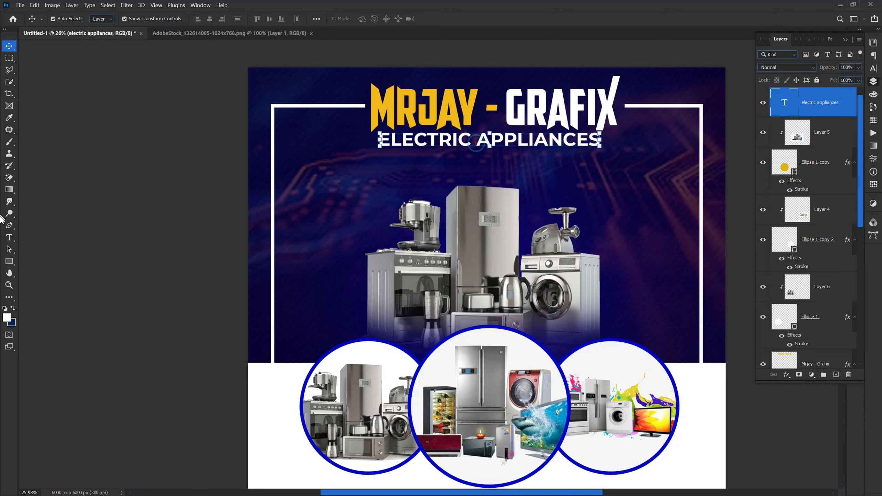
Draw a white rectangle around the subtitle and place Rectangle 4 below the text layer.
{"action": "left_click", "coordinate": [9, 262]}
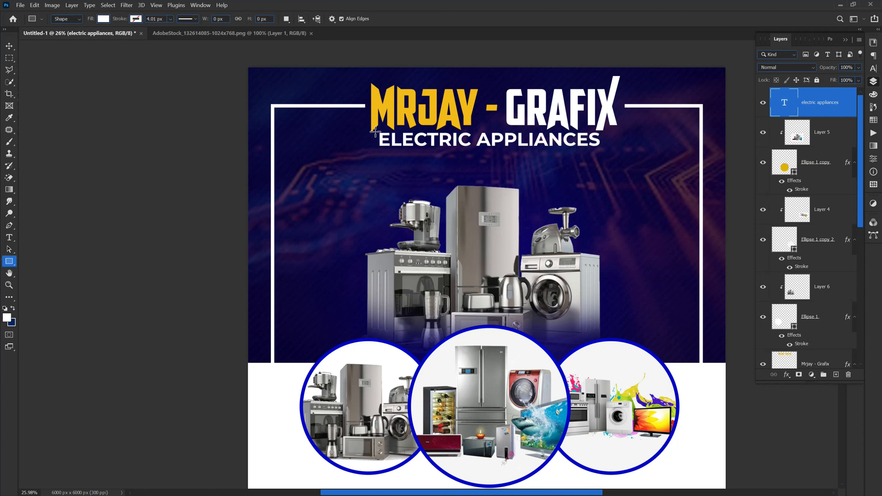
{"action": "left_click_drag", "start_coordinate": [374, 132], "coordinate": [607, 156]}
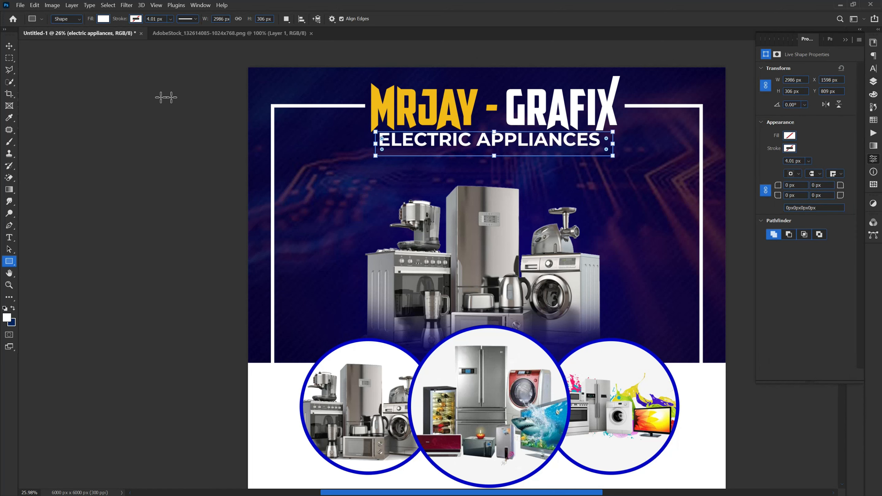
{"action": "left_click", "coordinate": [9, 45]}
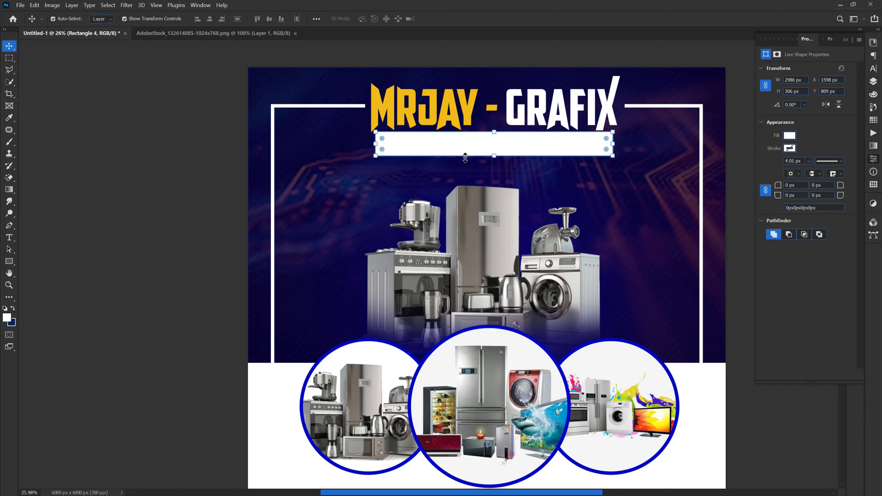
{"action": "left_click", "coordinate": [873, 82]}
{"action": "left_click_drag", "start_coordinate": [813, 116], "coordinate": [817, 161]}
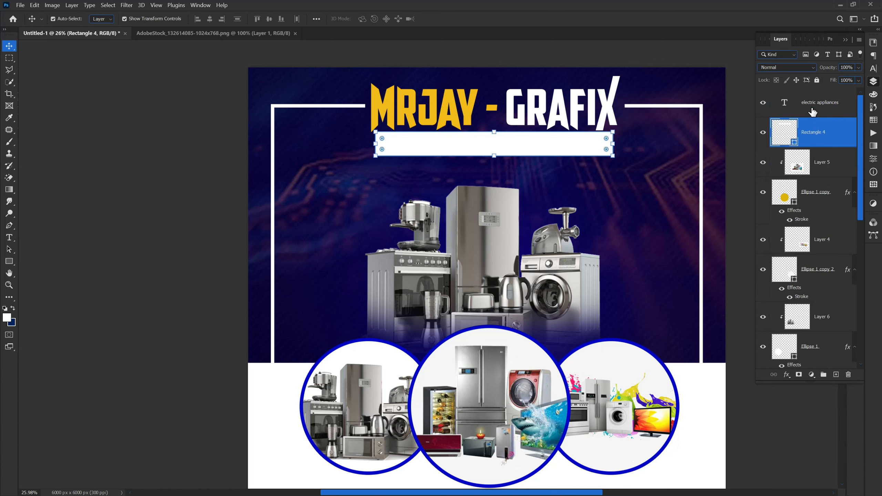
Recolour the ELECTRIC APPLIANCES text to the circle-border blue #0106cf and centre it on the banner.
{"action": "double_click", "coordinate": [795, 105]}
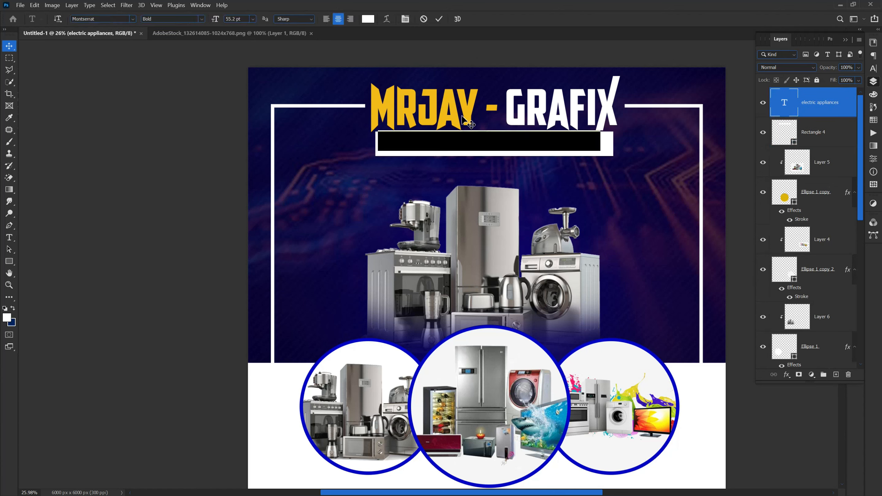
{"action": "left_click", "coordinate": [367, 19]}
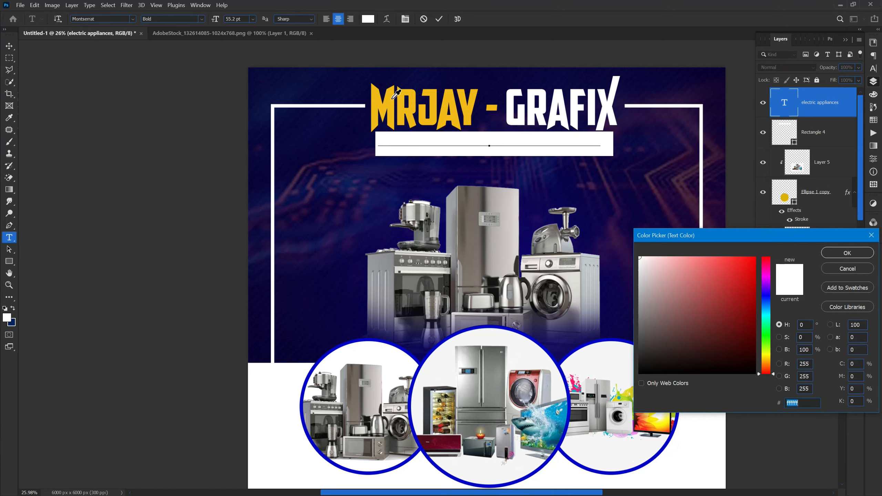
{"action": "left_click", "coordinate": [392, 94]}
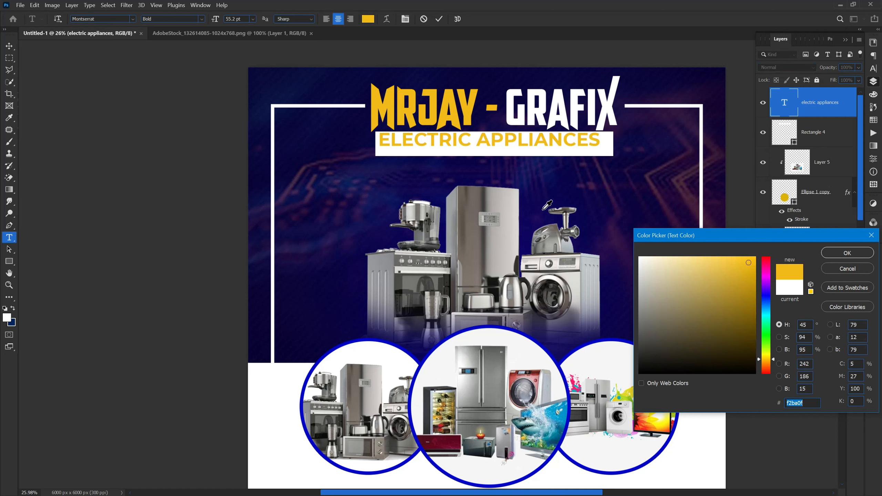
{"action": "left_click", "coordinate": [536, 224]}
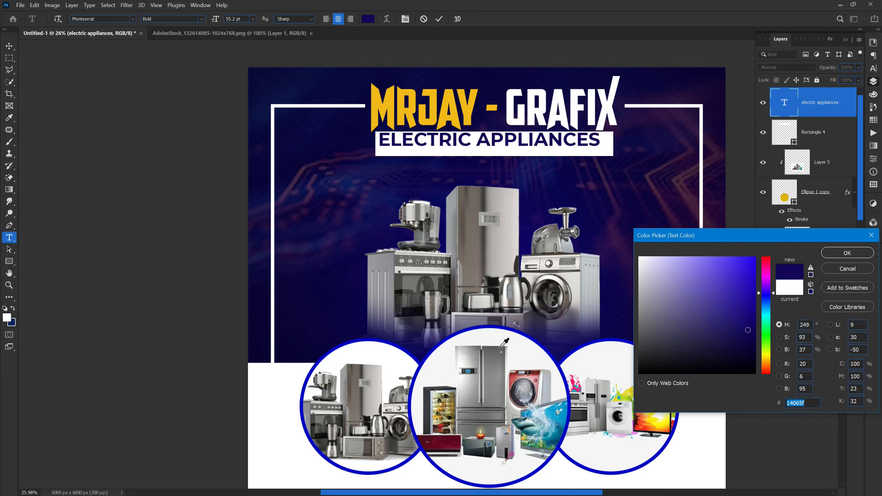
{"action": "left_click", "coordinate": [571, 406]}
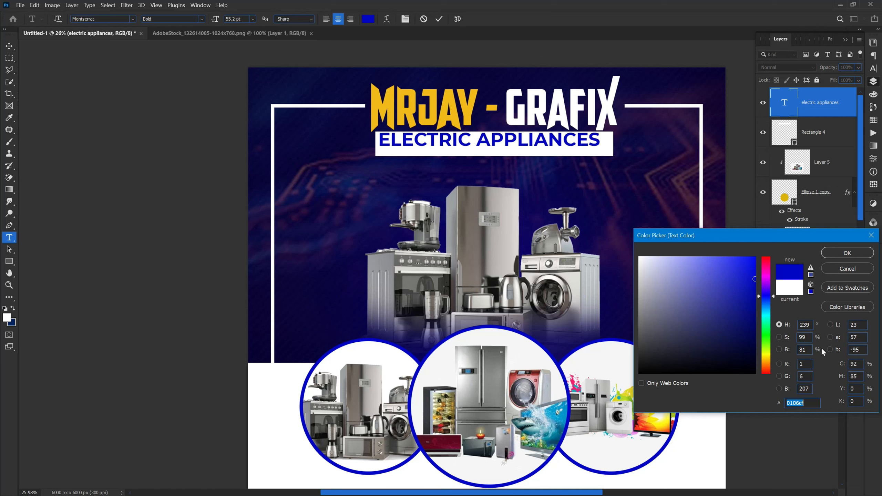
{"action": "left_click", "coordinate": [849, 252]}
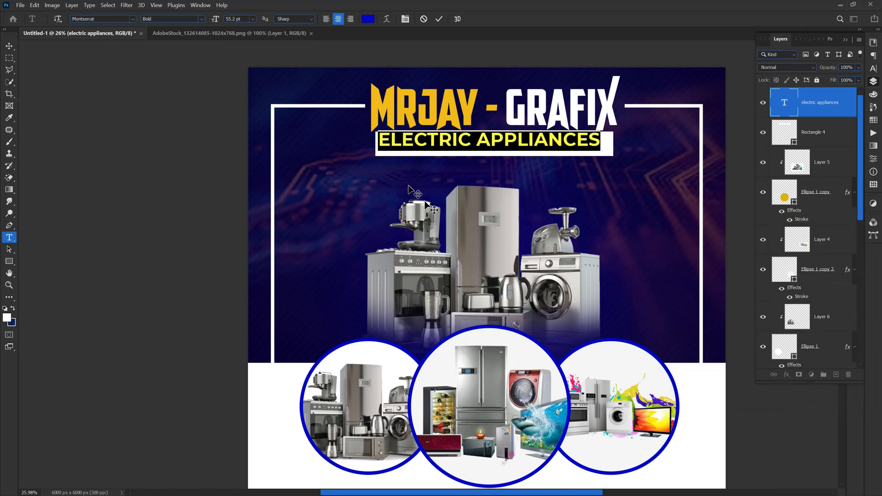
{"action": "left_click", "coordinate": [439, 19]}
{"action": "key", "text": "v"}
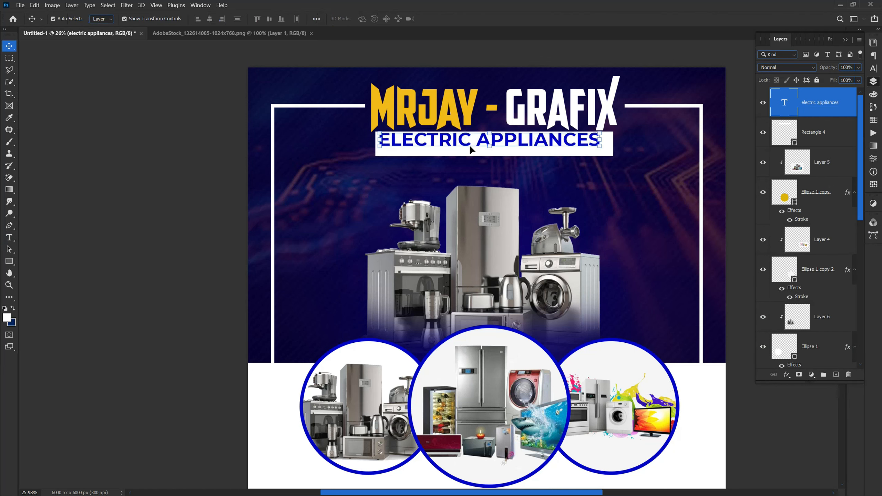
{"action": "left_click_drag", "start_coordinate": [469, 146], "coordinate": [474, 150]}
{"action": "left_click", "coordinate": [185, 165]}
Round the white banner's corners to 43 px.
{"action": "left_click", "coordinate": [381, 155]}
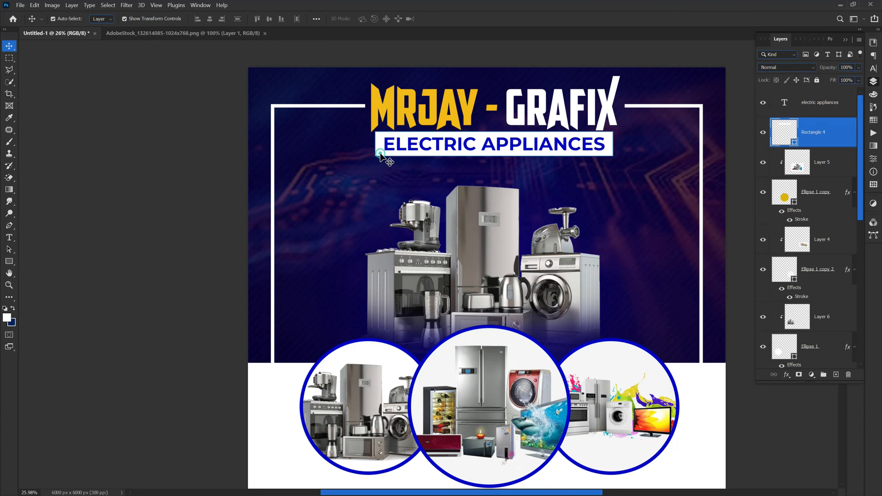
{"action": "left_click", "coordinate": [873, 161]}
{"action": "left_click_drag", "start_coordinate": [777, 187], "coordinate": [796, 187]}
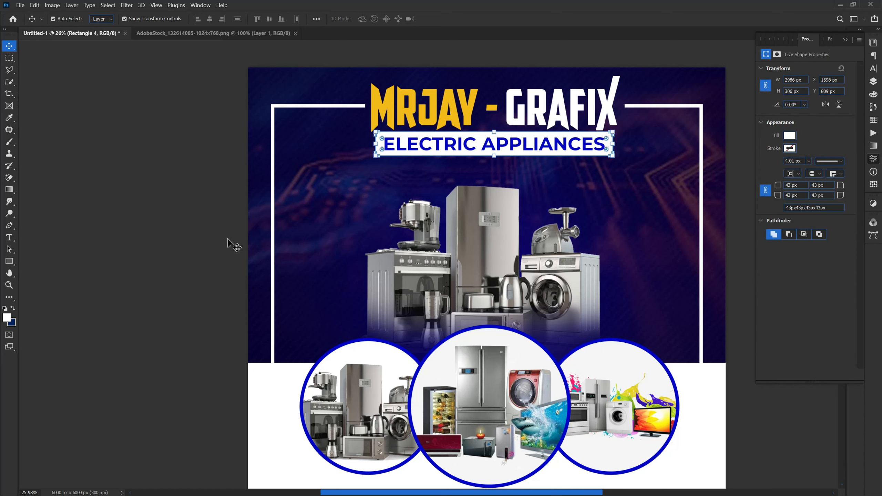
{"action": "left_click", "coordinate": [149, 231]}
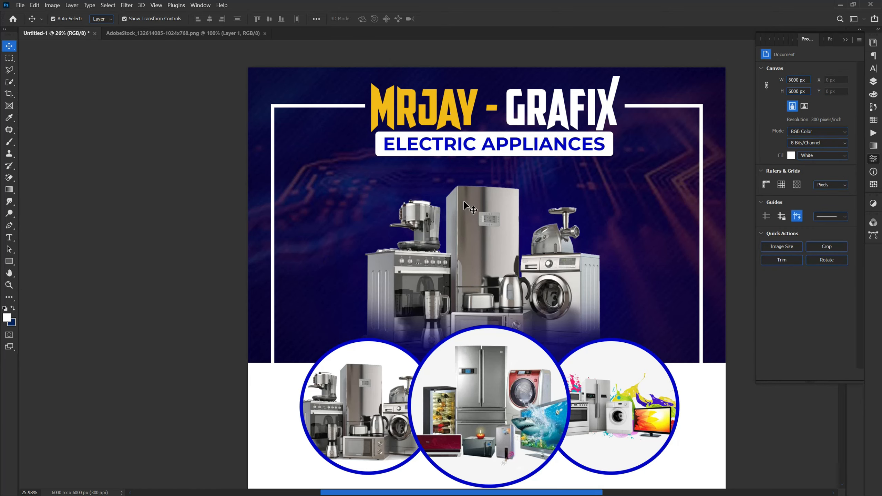
{"action": "scroll", "coordinate": [464, 202], "scroll_direction": "down", "scroll_amount": 3}
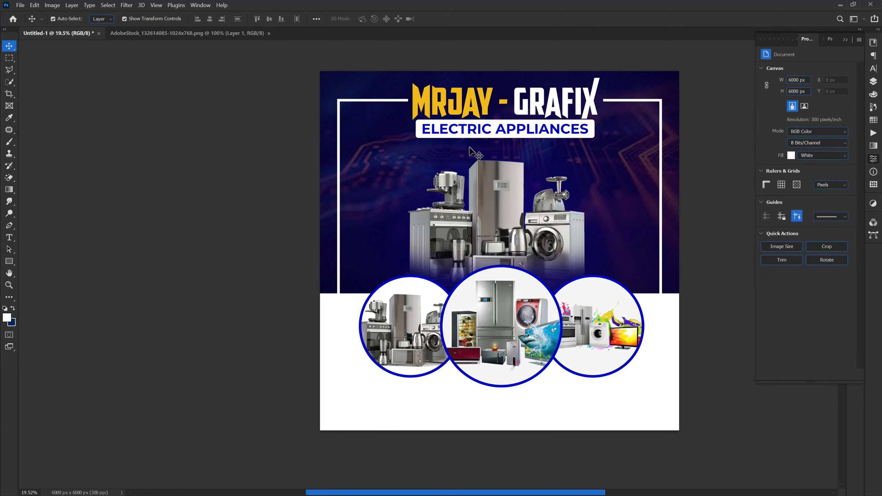
{"action": "scroll", "coordinate": [612, 184], "scroll_direction": "up", "scroll_amount": 1}
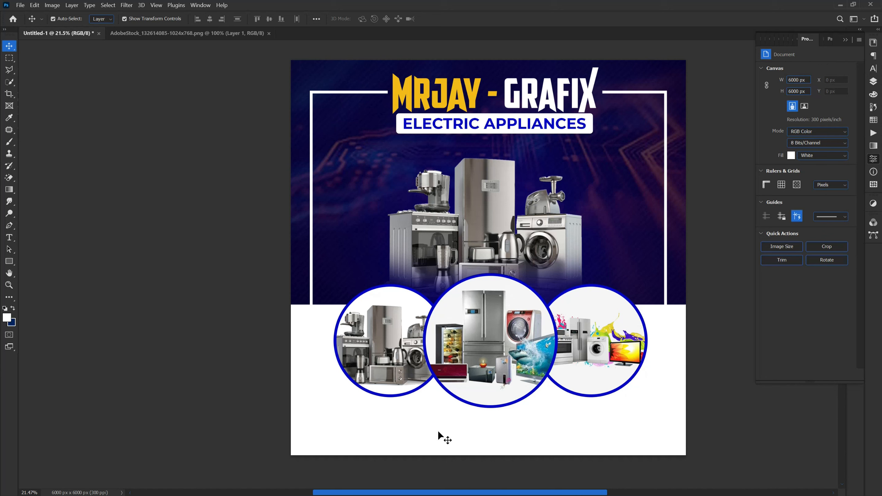
{"action": "left_click", "coordinate": [9, 263]}
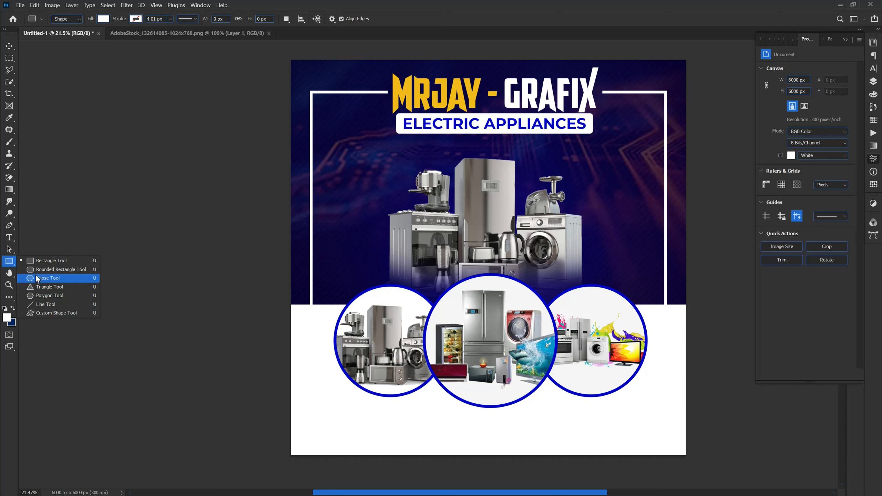
Draw a button-sized rounded rectangle near the bottom with a 49 px corner radius.
{"action": "left_click", "coordinate": [40, 270]}
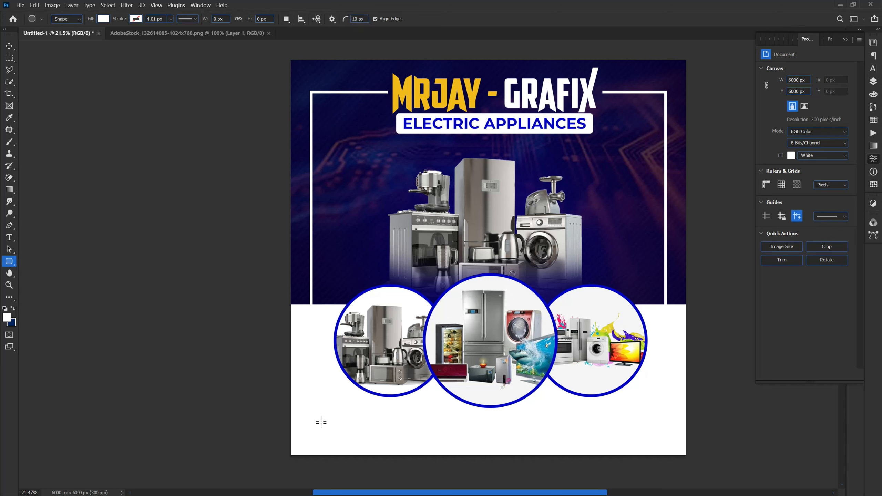
{"action": "left_click_drag", "start_coordinate": [308, 415], "coordinate": [412, 437]}
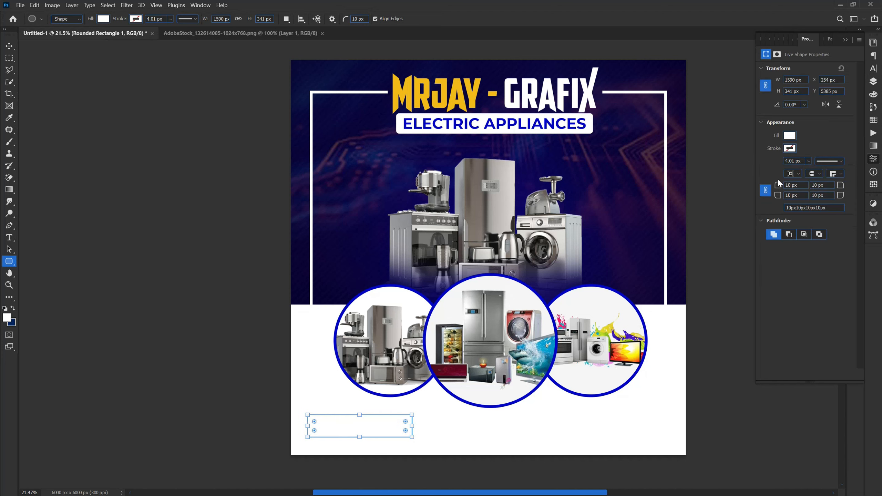
{"action": "left_click_drag", "start_coordinate": [776, 186], "coordinate": [800, 186]}
{"action": "left_click", "coordinate": [874, 82]}
Add a Reflected gradient overlay to the rounded rectangle and adjust its angle and scale.
{"action": "left_click", "coordinate": [786, 375]}
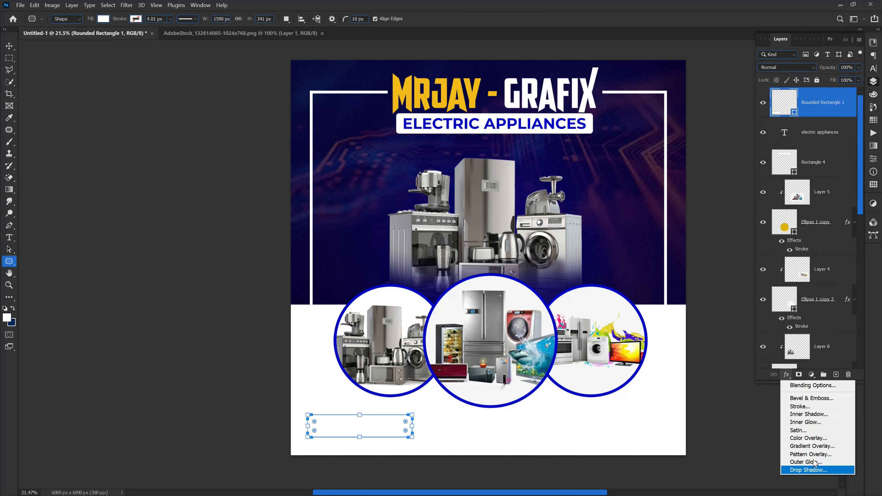
{"action": "left_click", "coordinate": [811, 446]}
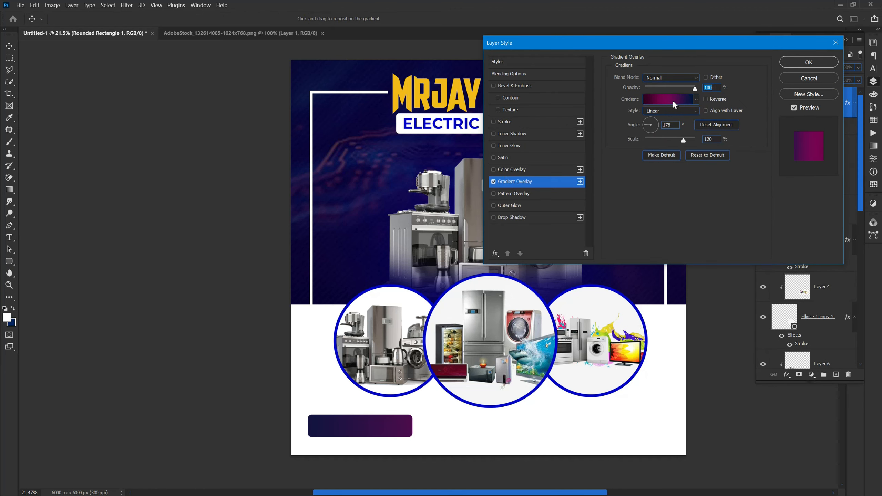
{"action": "left_click", "coordinate": [656, 139]}
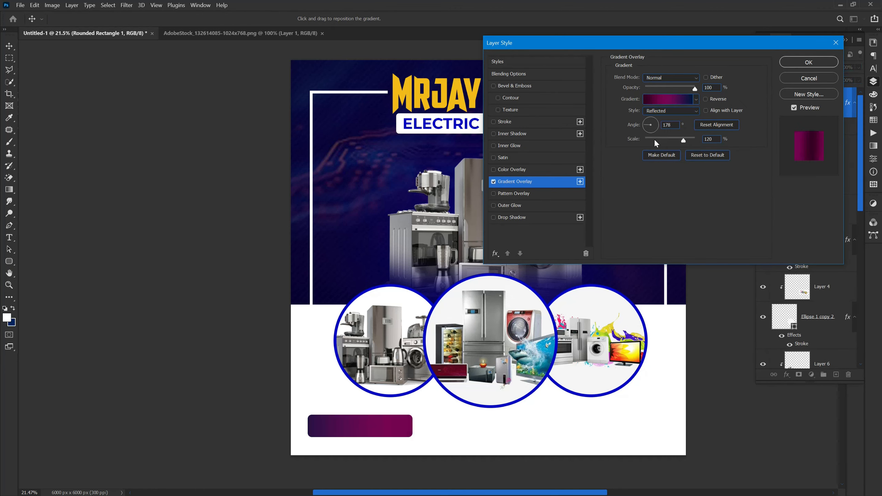
{"action": "left_click_drag", "start_coordinate": [653, 119], "coordinate": [649, 111]}
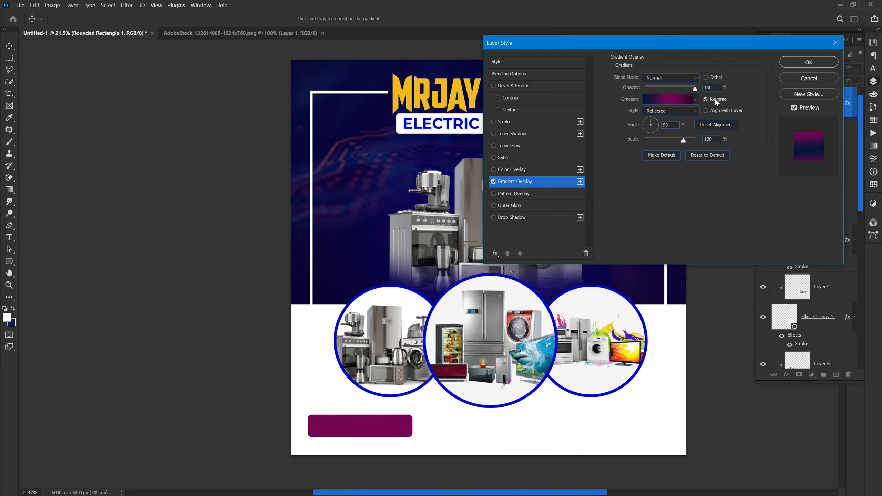
{"action": "left_click_drag", "start_coordinate": [654, 129], "coordinate": [656, 122]}
{"action": "left_click", "coordinate": [657, 135]}
{"action": "left_click", "coordinate": [652, 131]}
{"action": "left_click", "coordinate": [663, 139]}
{"action": "mouse_move", "coordinate": [665, 136]}
{"action": "left_mouse_down"}
{"action": "mouse_move", "coordinate": [675, 135]}
{"action": "mouse_move", "coordinate": [645, 142]}
{"action": "mouse_move", "coordinate": [652, 146]}
{"action": "left_mouse_up"}
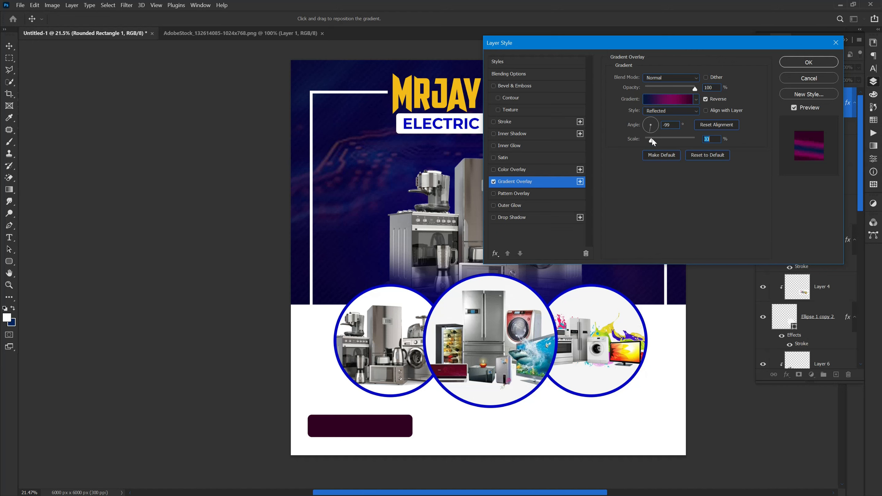
Edit the gradient stops so the magenta stop sits at the gradient's start.
{"action": "left_click", "coordinate": [663, 99]}
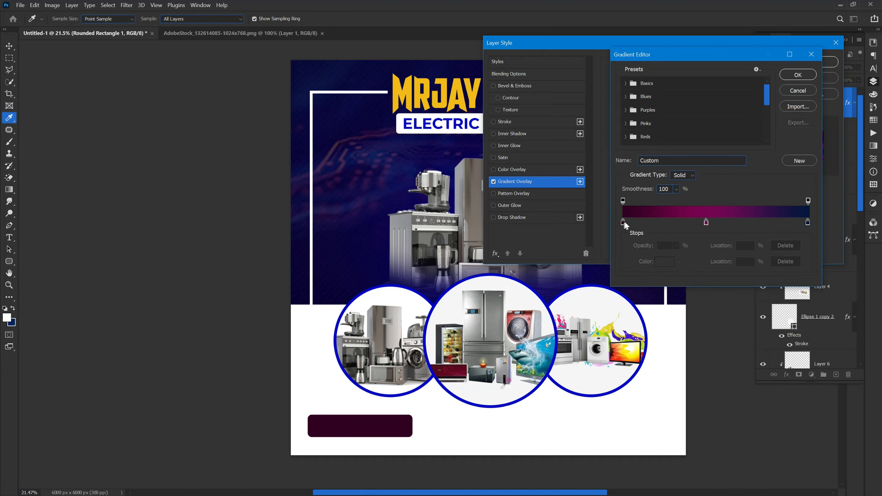
{"action": "left_click_drag", "start_coordinate": [623, 222], "coordinate": [632, 269]}
{"action": "left_click_drag", "start_coordinate": [706, 222], "coordinate": [625, 257]}
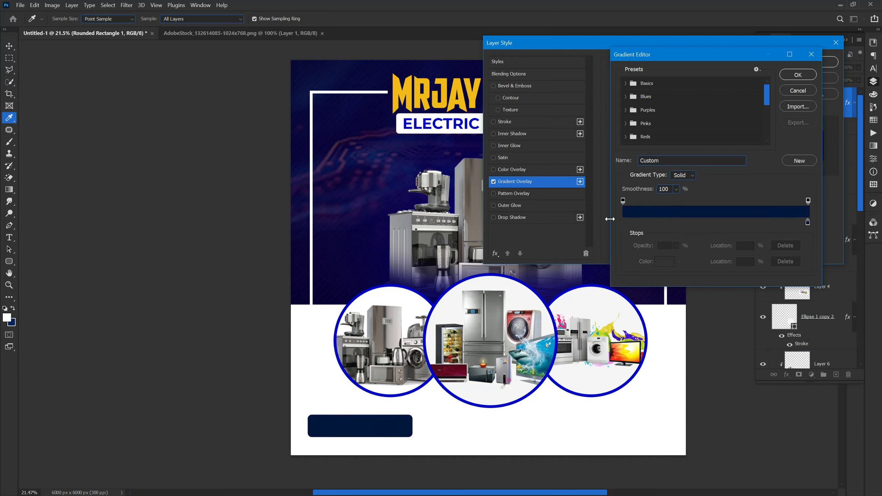
{"action": "key", "text": "ctrl+z"}
{"action": "left_click_drag", "start_coordinate": [706, 224], "coordinate": [626, 225]}
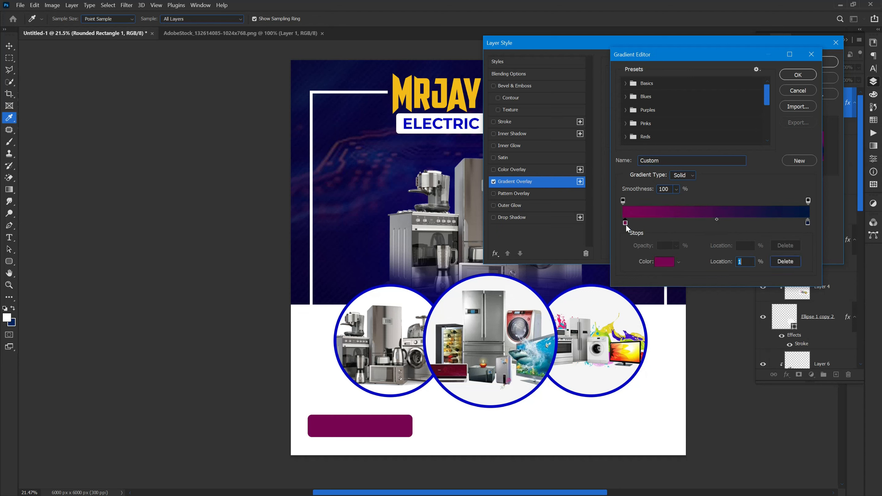
{"action": "left_click", "coordinate": [797, 75]}
Align the gradient with the layer, uncheck Reverse, and set angle 89° and scale 150%.
{"action": "left_click_drag", "start_coordinate": [660, 131], "coordinate": [654, 110]}
{"action": "left_click", "coordinate": [724, 110]}
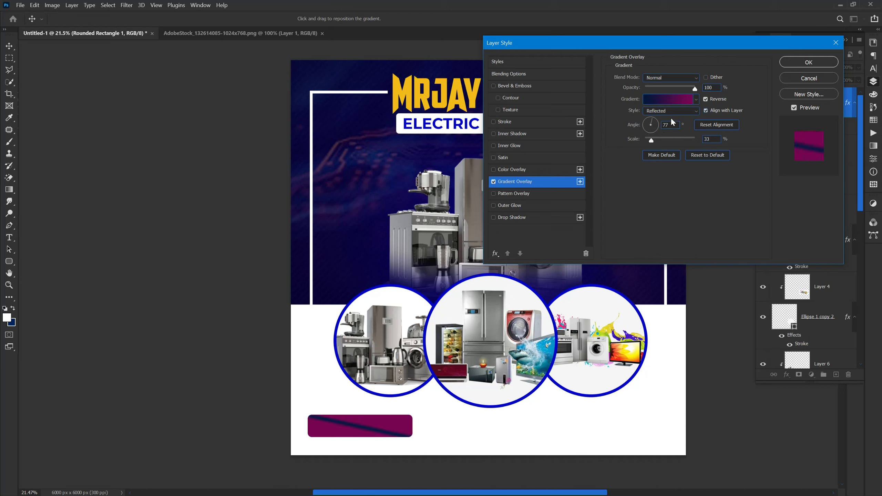
{"action": "left_click_drag", "start_coordinate": [662, 142], "coordinate": [670, 139]}
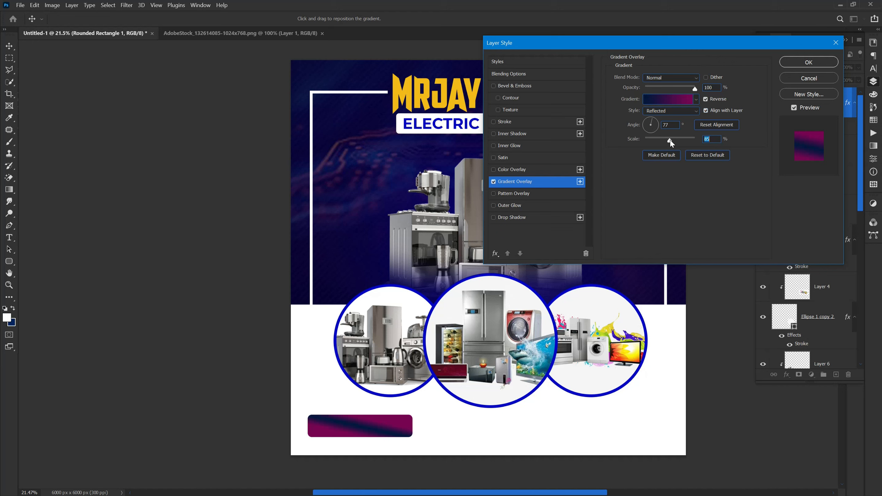
{"action": "left_click", "coordinate": [715, 100]}
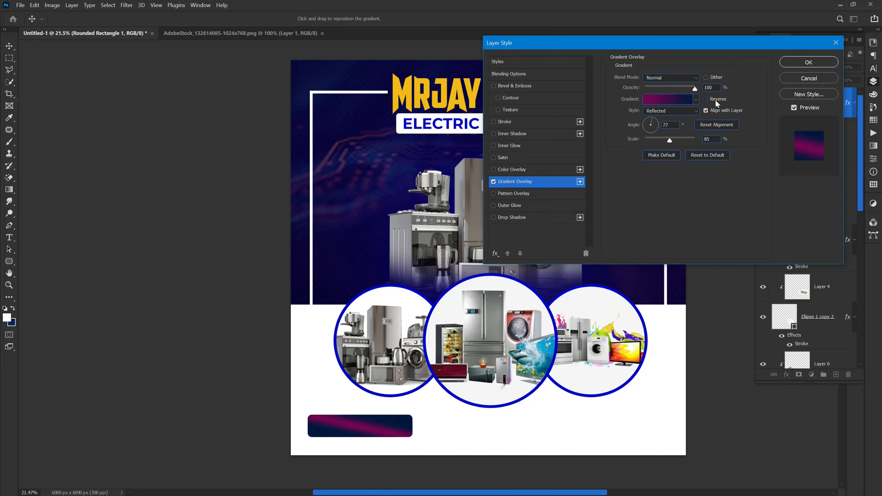
{"action": "left_click_drag", "start_coordinate": [650, 128], "coordinate": [663, 131]}
{"action": "key", "text": "Return"}
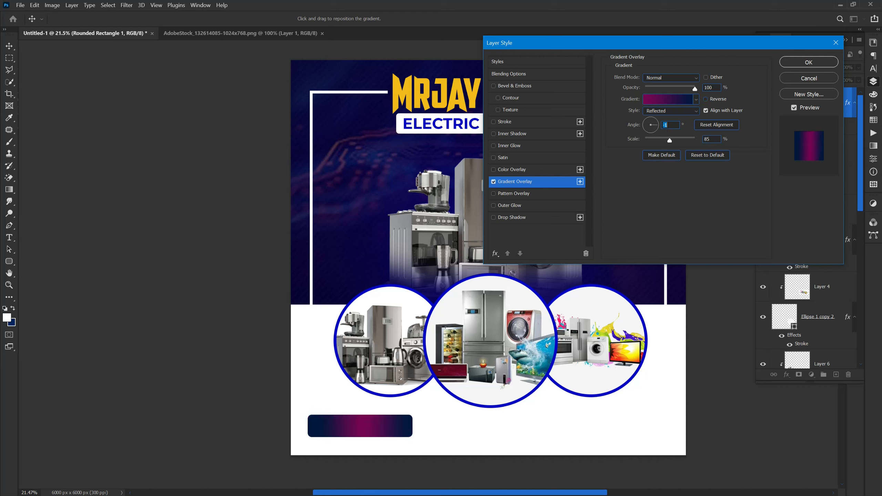
{"action": "left_click_drag", "start_coordinate": [659, 127], "coordinate": [652, 115]}
{"action": "key", "text": "Return"}
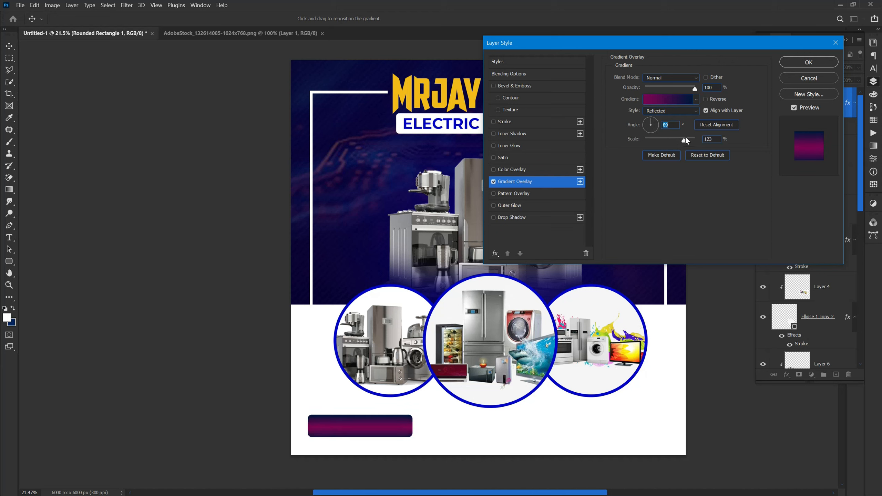
{"action": "left_click", "coordinate": [671, 140]}
{"action": "key", "text": "Tab"}
{"action": "left_click", "coordinate": [658, 102]}
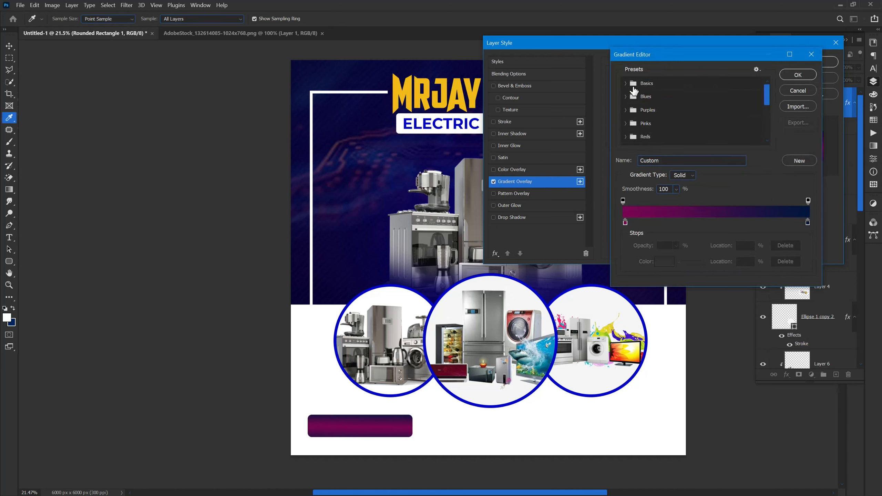
Change the gradient's left stop to the circle-border blue #0106cf and apply the layer style.
{"action": "left_click", "coordinate": [624, 223]}
{"action": "left_click", "coordinate": [663, 263]}
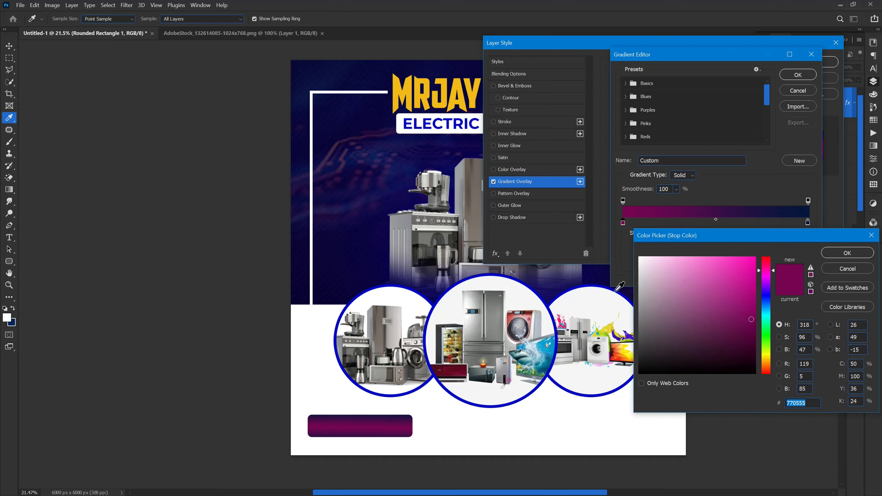
{"action": "left_click", "coordinate": [537, 292]}
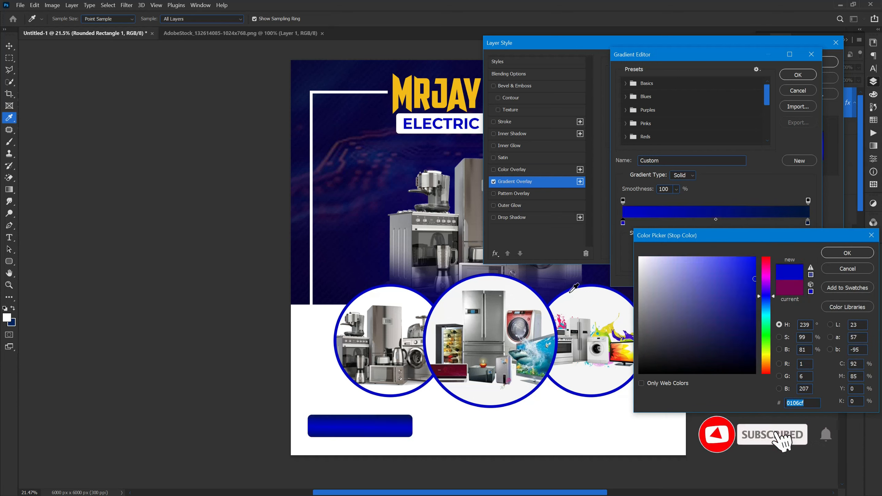
{"action": "left_click", "coordinate": [859, 252]}
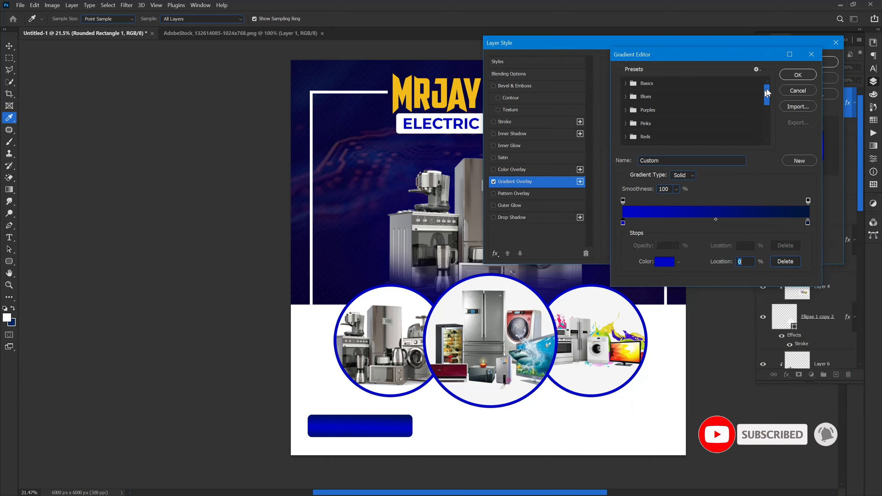
{"action": "left_click", "coordinate": [789, 78]}
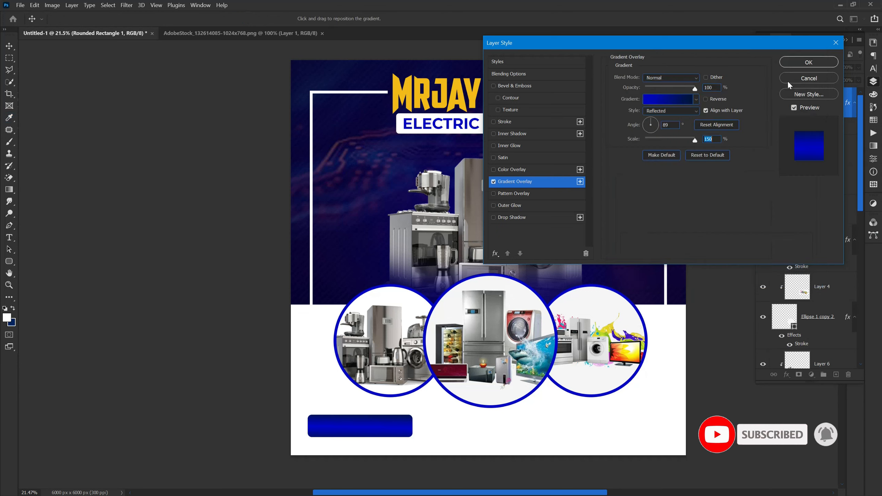
{"action": "left_click", "coordinate": [796, 62]}
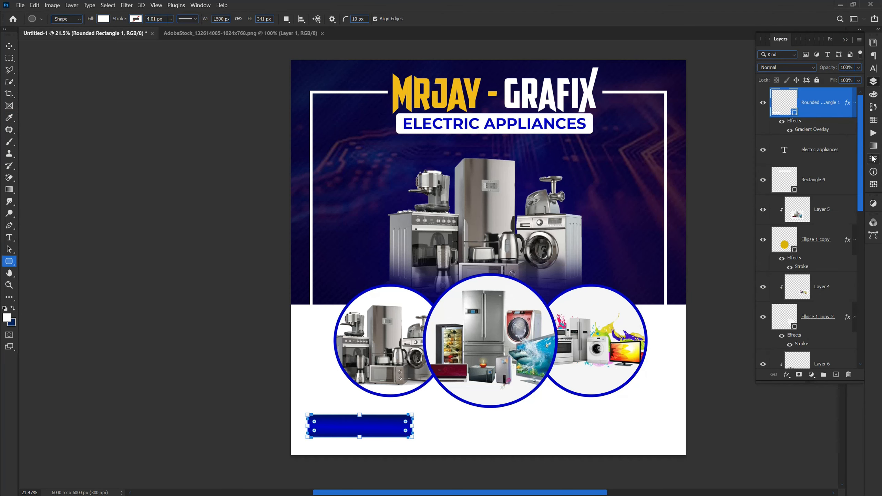
Set all corner radii to 170.5 px and move the pill button to the horizontal centre below the circles.
{"action": "left_click", "coordinate": [873, 160]}
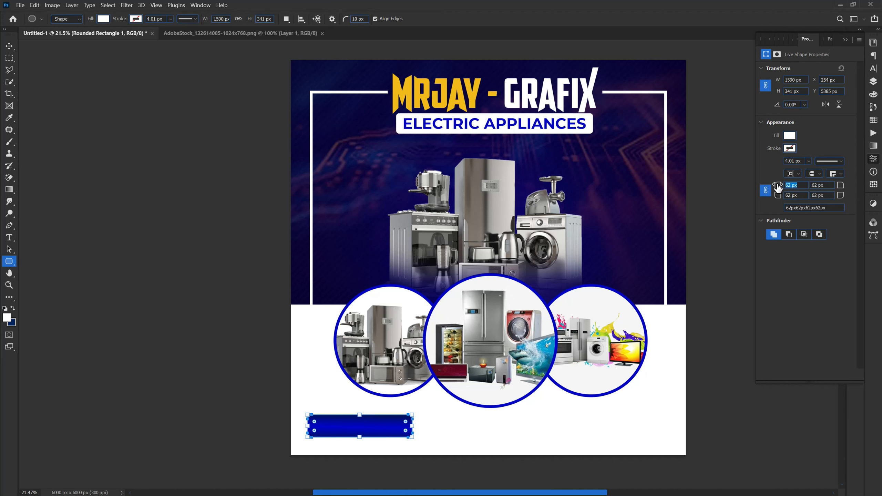
{"action": "left_click_drag", "start_coordinate": [853, 190], "coordinate": [851, 191]}
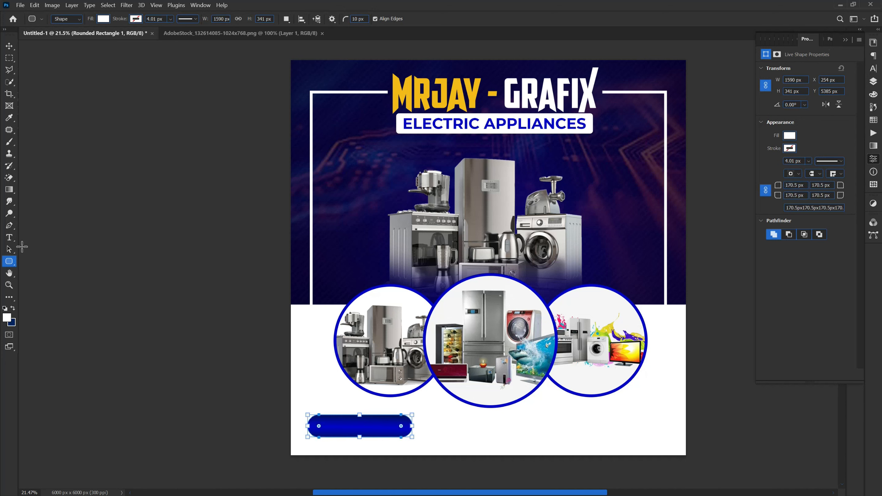
{"action": "left_click", "coordinate": [9, 46]}
{"action": "left_click", "coordinate": [110, 278]}
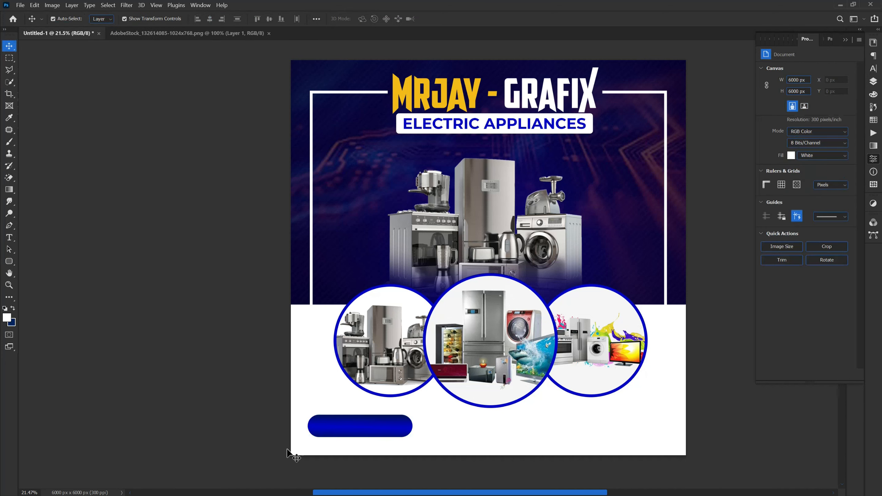
{"action": "left_click", "coordinate": [340, 425]}
{"action": "left_click_drag", "start_coordinate": [340, 430], "coordinate": [457, 436]}
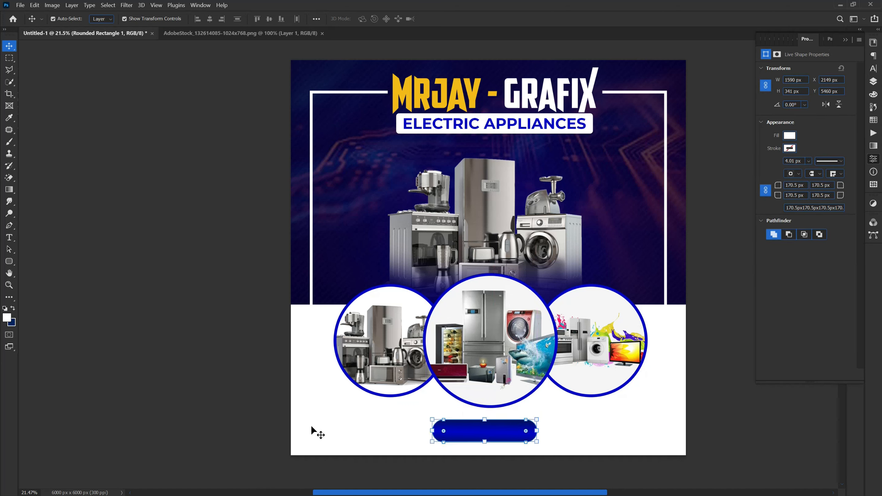
{"action": "left_click", "coordinate": [278, 440]}
{"action": "scroll", "coordinate": [474, 452], "scroll_direction": "up", "scroll_amount": 3}
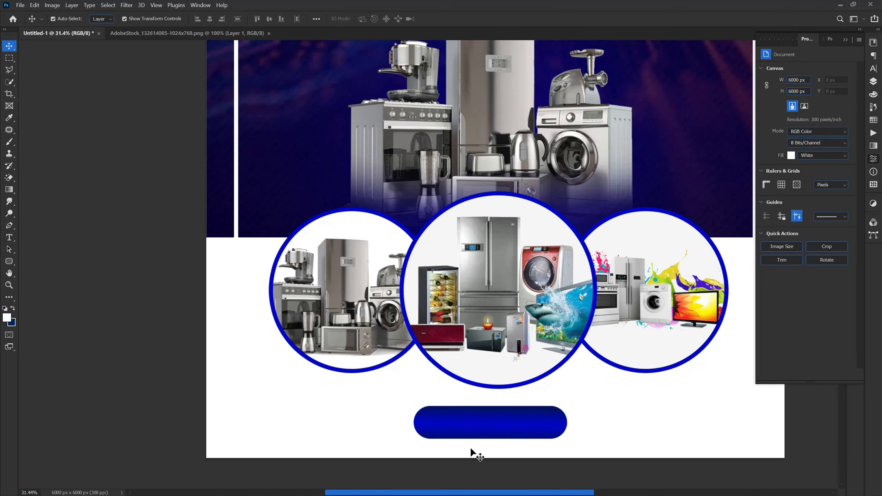
{"action": "scroll", "coordinate": [468, 445], "scroll_direction": "up", "scroll_amount": 1}
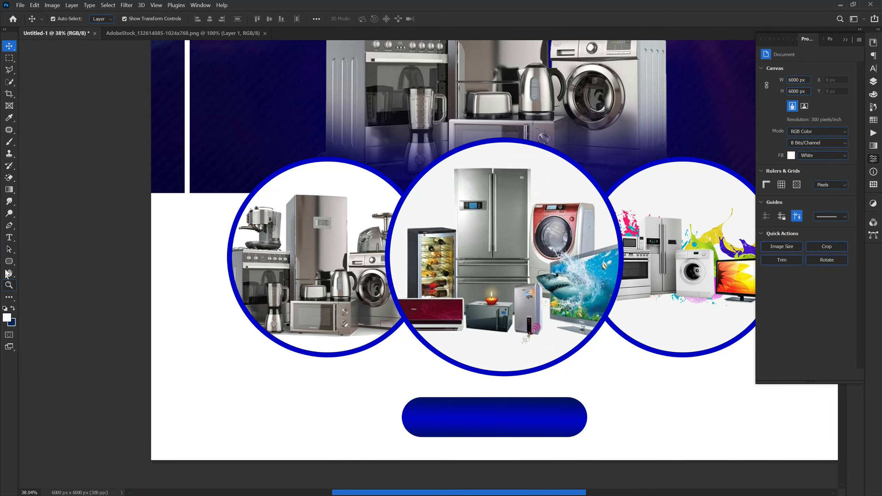
Add white 'SHOP NOW' text on the blue button.
{"action": "left_click", "coordinate": [9, 238]}
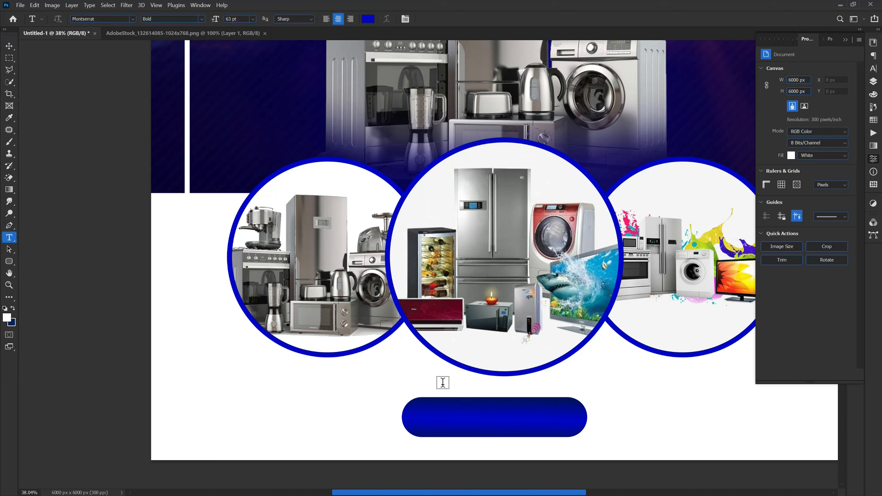
{"action": "left_click", "coordinate": [365, 19]}
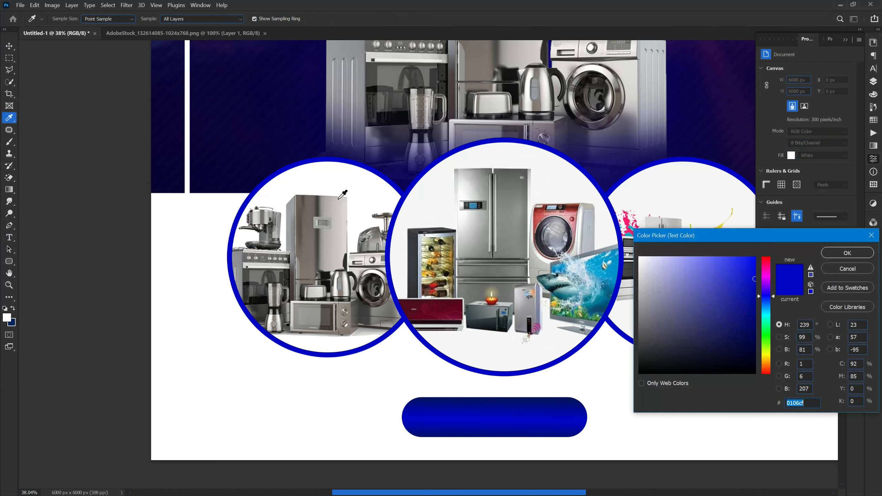
{"action": "left_click", "coordinate": [343, 185]}
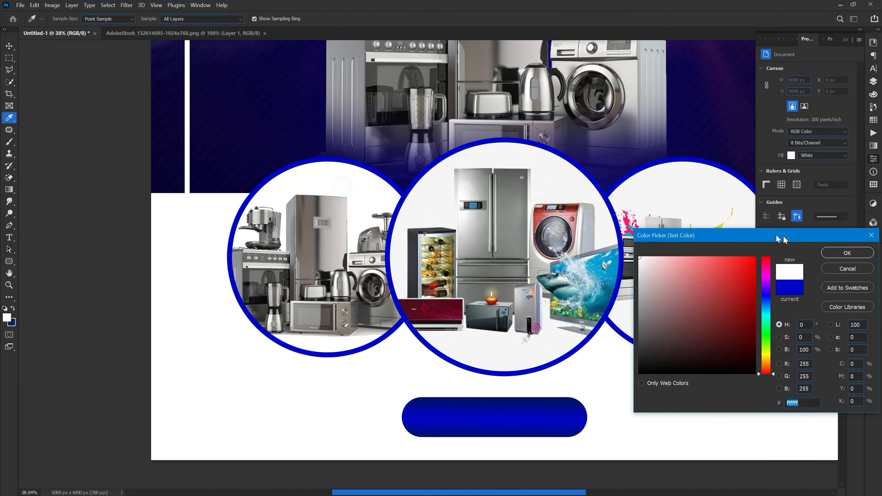
{"action": "left_click", "coordinate": [838, 248]}
{"action": "left_click", "coordinate": [431, 418]}
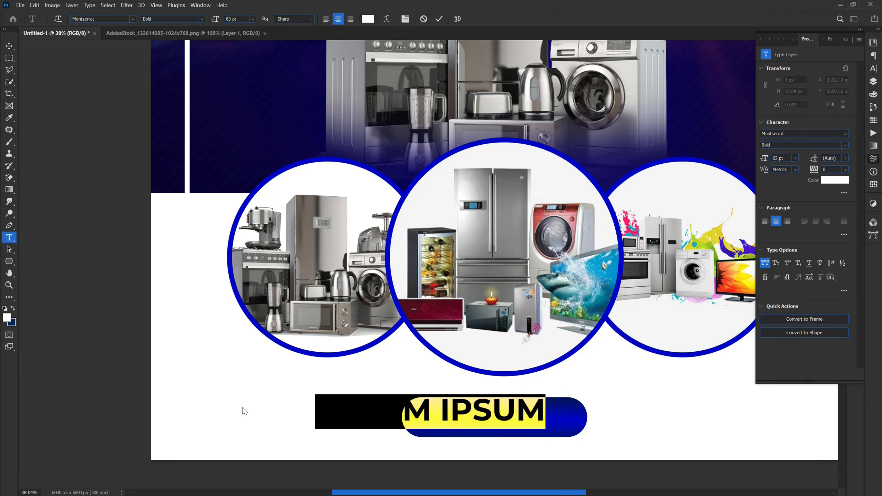
{"action": "type", "text": "SH"}
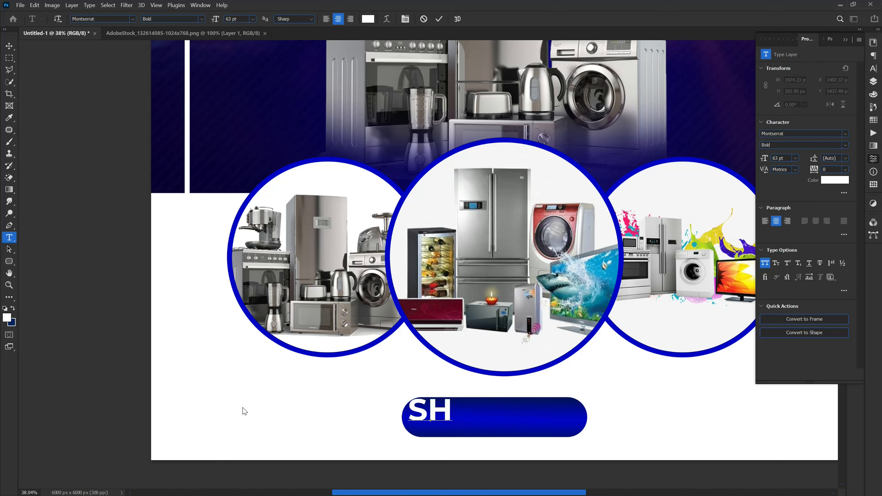
{"action": "type", "text": "OP NOW"}
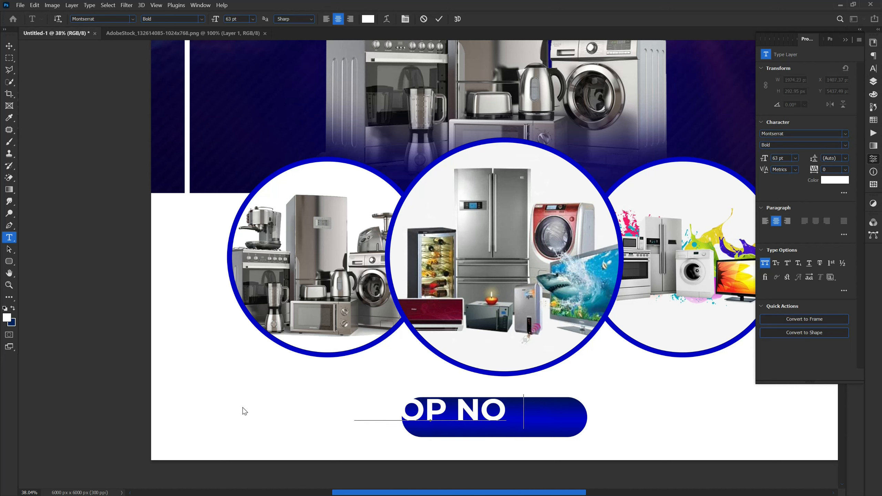
{"action": "left_click", "coordinate": [8, 47]}
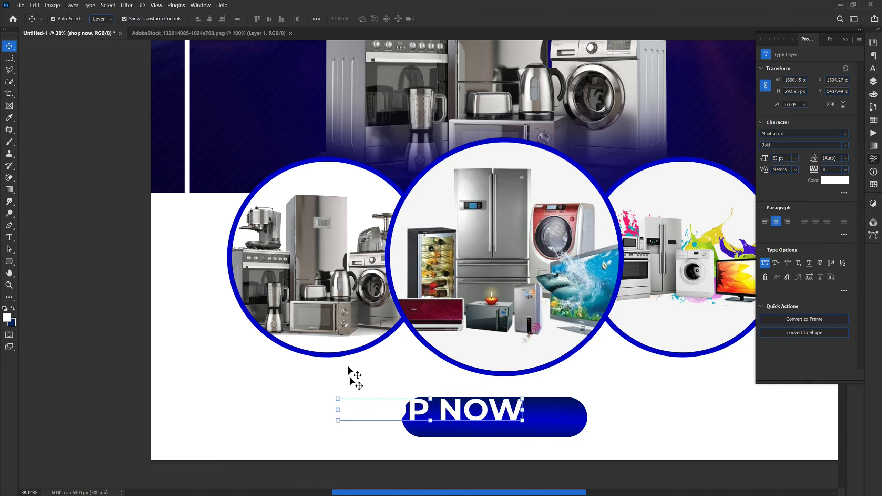
Position the SHOP NOW text over the button and tighten its letter spacing to 80 tracking.
{"action": "key", "text": "ctrl+t"}
{"action": "left_click_drag", "start_coordinate": [497, 423], "coordinate": [560, 439]}
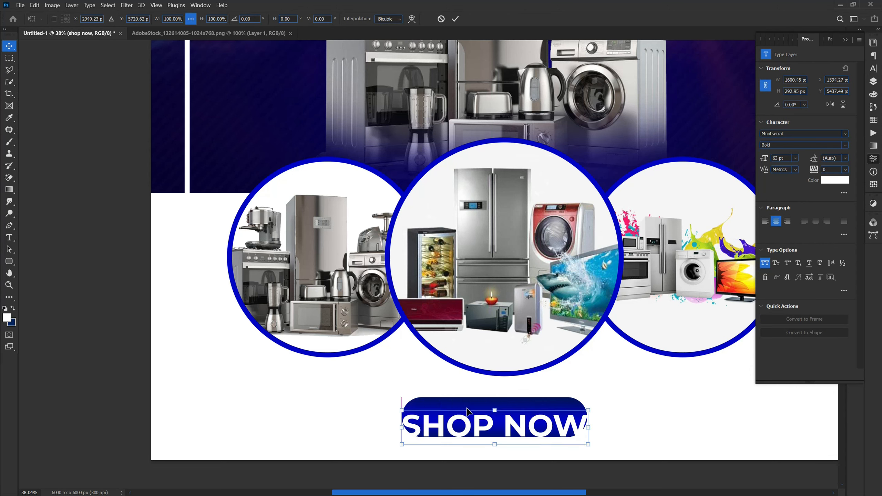
{"action": "left_click", "coordinate": [92, 370]}
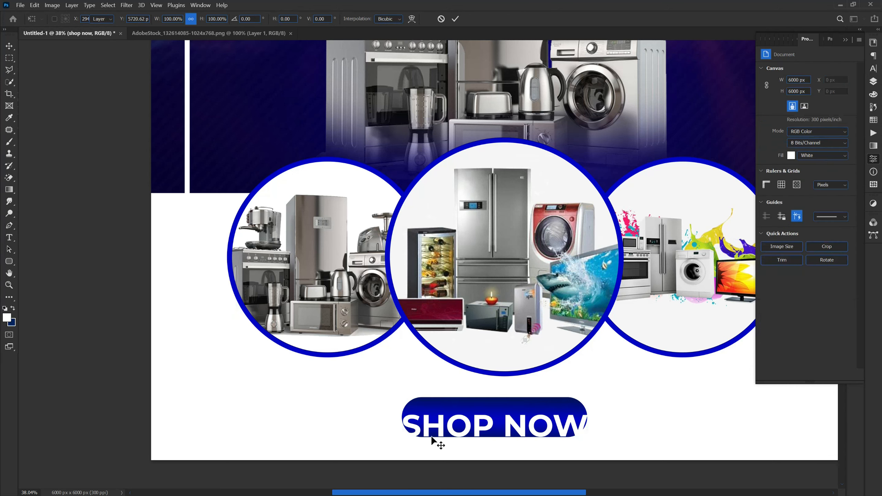
{"action": "left_click_drag", "start_coordinate": [438, 433], "coordinate": [438, 423]}
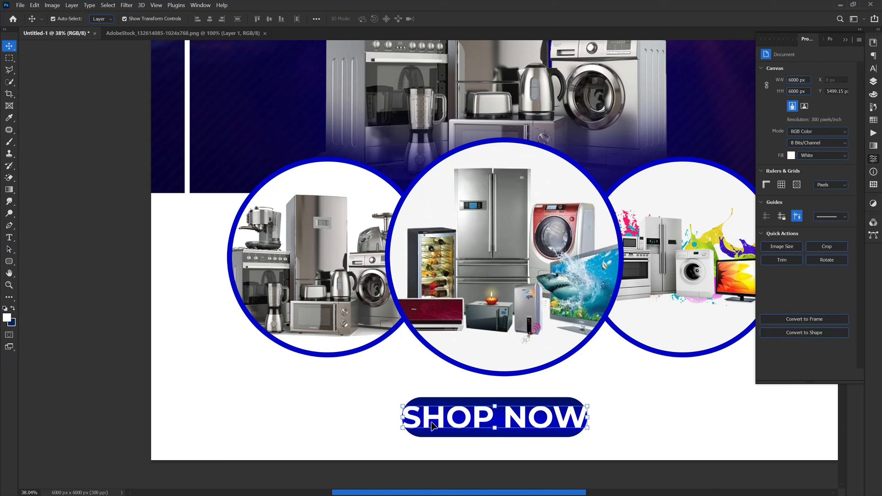
{"action": "left_click", "coordinate": [873, 69]}
{"action": "left_click_drag", "start_coordinate": [829, 77], "coordinate": [824, 74]}
Scale the SHOP NOW text down to about 80% and centre it on the pill.
{"action": "left_click", "coordinate": [408, 428]}
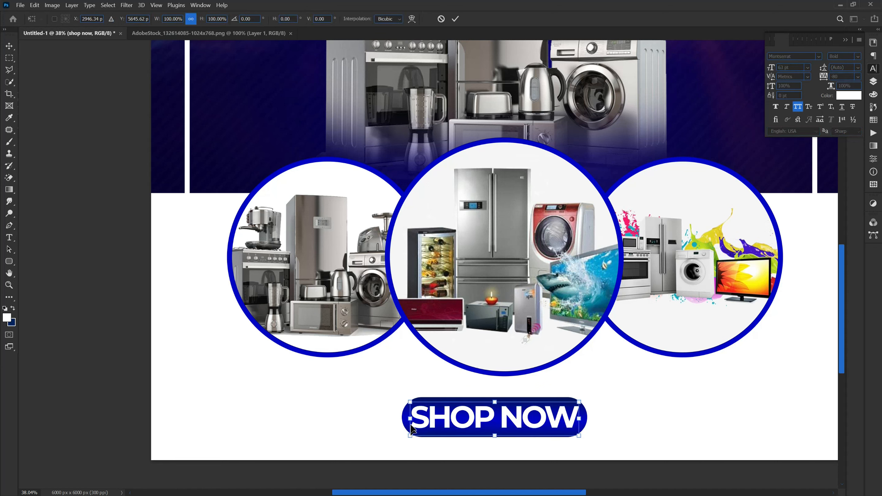
{"action": "left_click_drag", "start_coordinate": [421, 419], "coordinate": [471, 425]}
{"action": "key", "text": "Return"}
{"action": "key", "text": "v"}
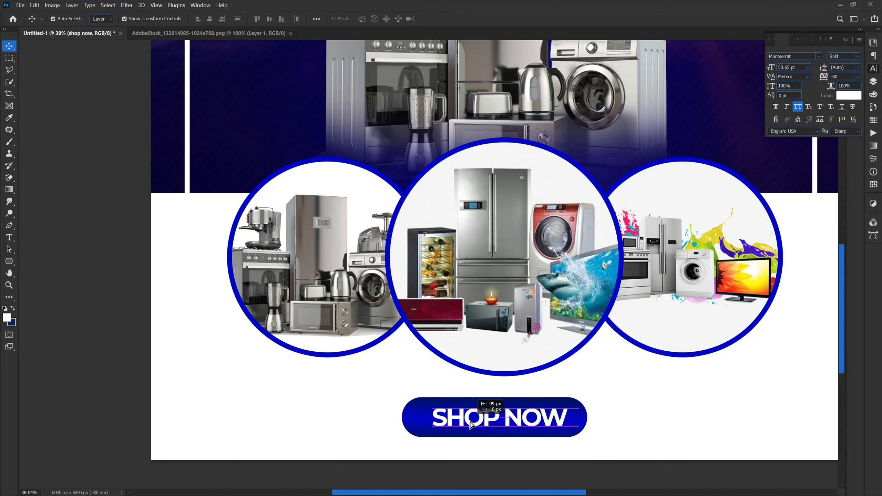
{"action": "left_click", "coordinate": [365, 463]}
{"action": "scroll", "coordinate": [364, 457], "scroll_direction": "down", "scroll_amount": 2}
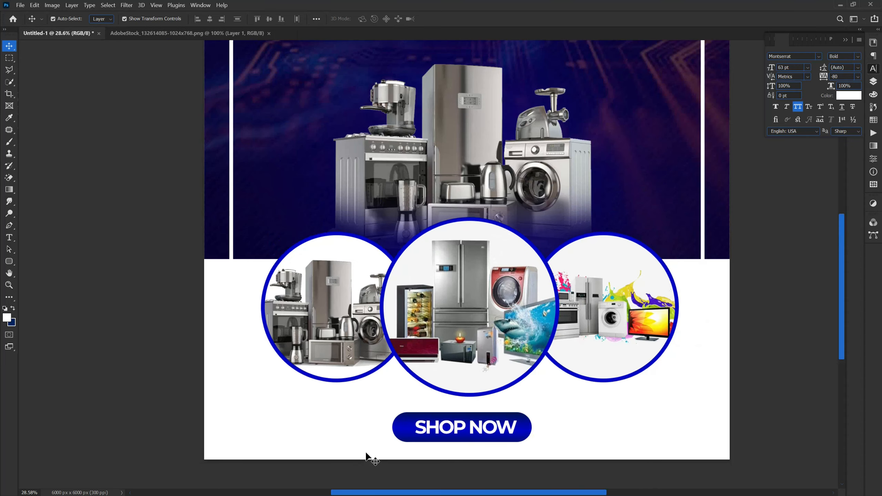
Zoom out to show the entire flyer and select the Ellipse Tool from the shape flyout.
{"action": "scroll", "coordinate": [282, 477], "scroll_direction": "up", "scroll_amount": 1}
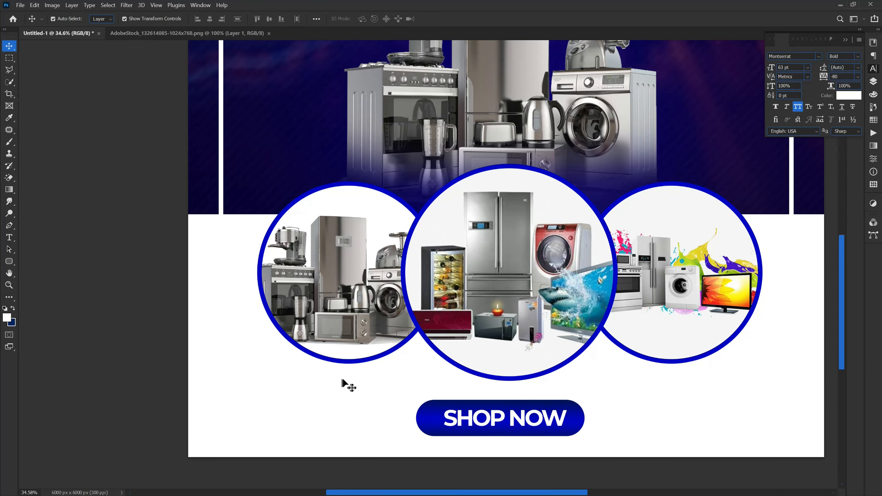
{"action": "scroll", "coordinate": [313, 462], "scroll_direction": "down", "scroll_amount": 1}
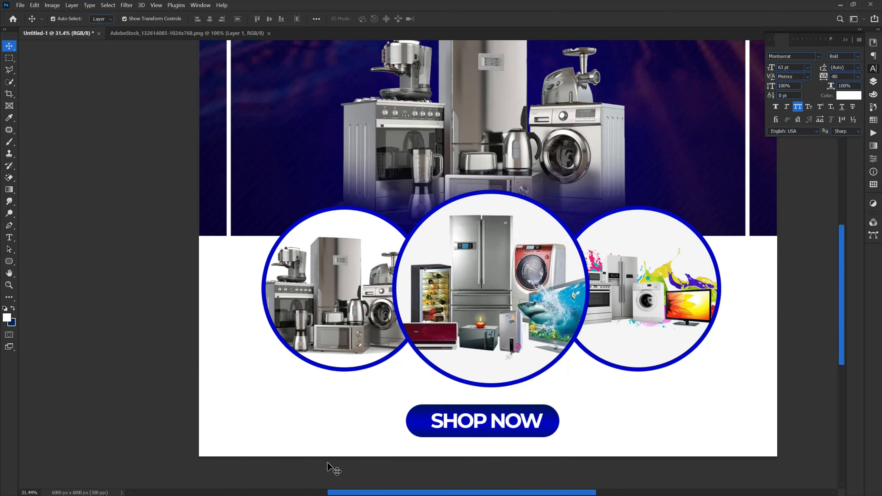
{"action": "scroll", "coordinate": [401, 468], "scroll_direction": "down", "scroll_amount": 2}
{"action": "scroll", "coordinate": [398, 463], "scroll_direction": "up", "scroll_amount": 1}
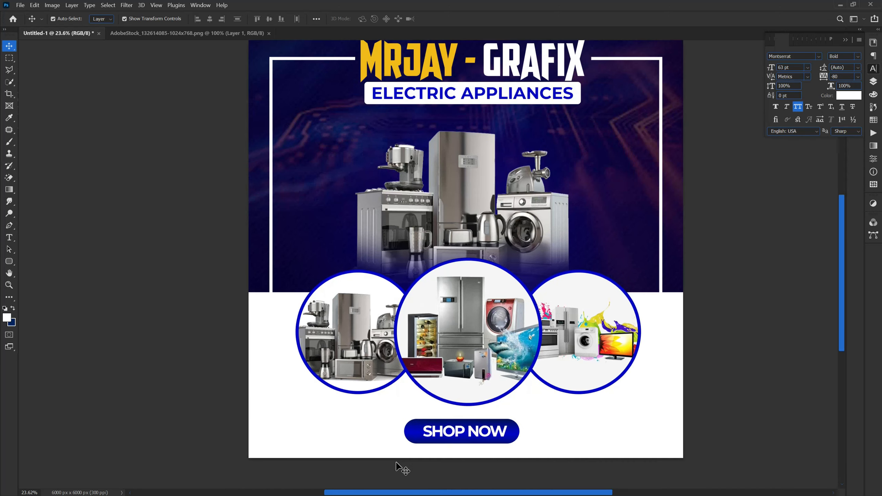
{"action": "left_click", "coordinate": [9, 262]}
{"action": "left_click", "coordinate": [39, 280]}
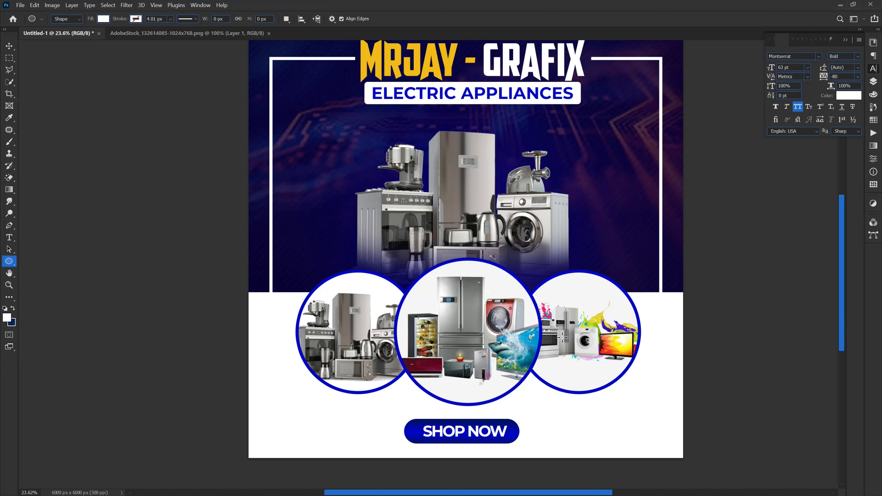
{"action": "scroll", "coordinate": [556, 335], "scroll_direction": "down", "scroll_amount": 2}
{"action": "scroll", "coordinate": [466, 312], "scroll_direction": "up", "scroll_amount": 2}
{"action": "scroll", "coordinate": [460, 298], "scroll_direction": "down", "scroll_amount": 1}
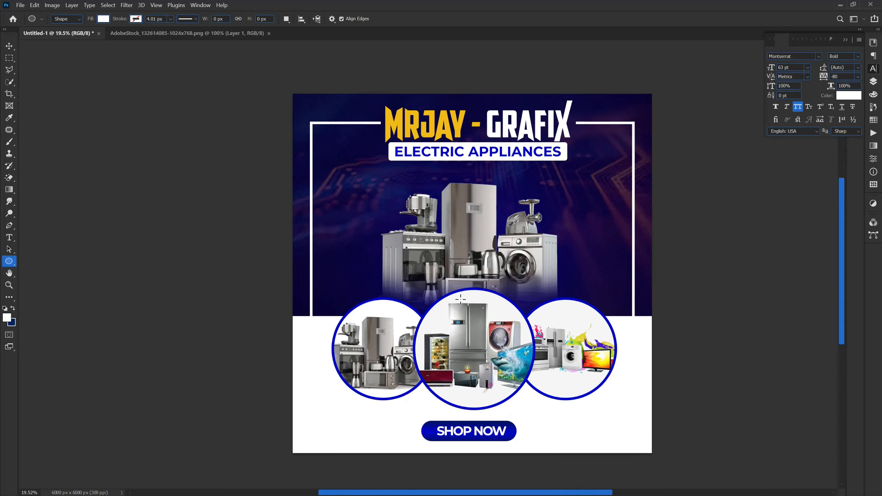
{"action": "scroll", "coordinate": [460, 299], "scroll_direction": "up", "scroll_amount": 1}
Draw a circle and place it beside the washing machine.
{"action": "left_click_drag", "start_coordinate": [563, 183], "coordinate": [626, 291]}
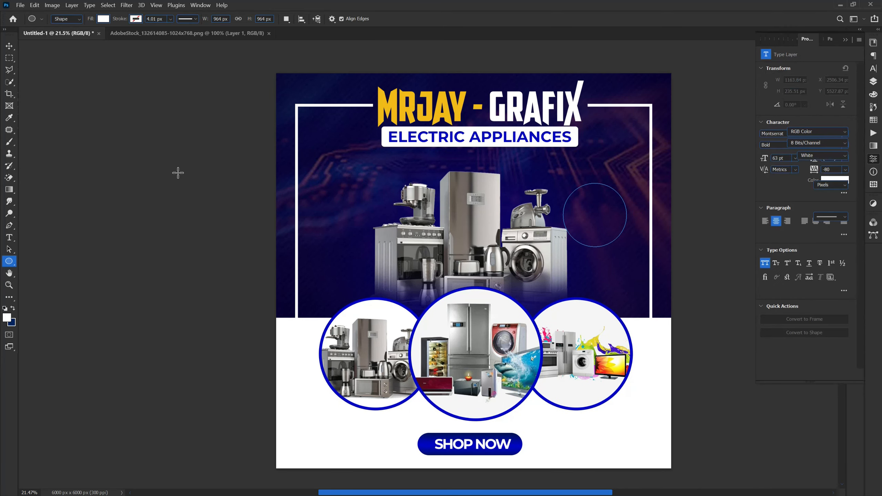
{"action": "left_click", "coordinate": [8, 51]}
{"action": "left_click", "coordinate": [82, 183]}
{"action": "left_click_drag", "start_coordinate": [597, 217], "coordinate": [587, 218]}
{"action": "scroll", "coordinate": [636, 161], "scroll_direction": "up", "scroll_amount": 2}
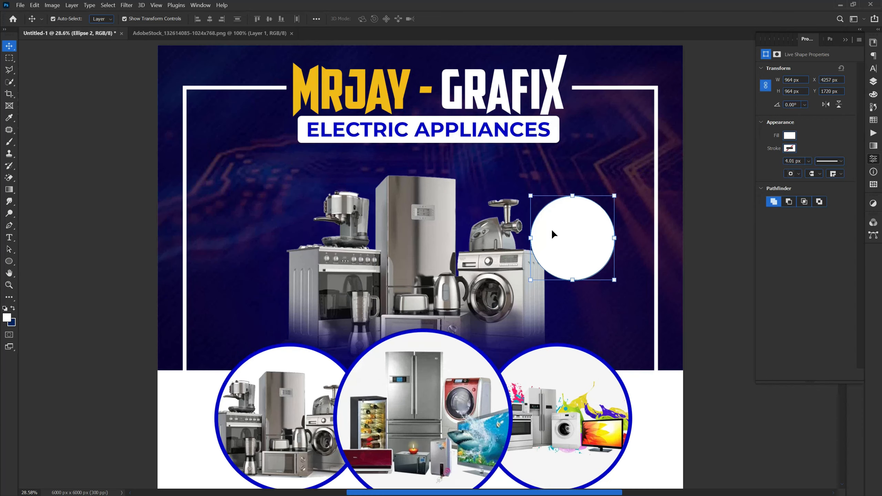
Add a radial Gradient Overlay effect to the circle.
{"action": "left_click", "coordinate": [876, 82]}
{"action": "left_click", "coordinate": [873, 68]}
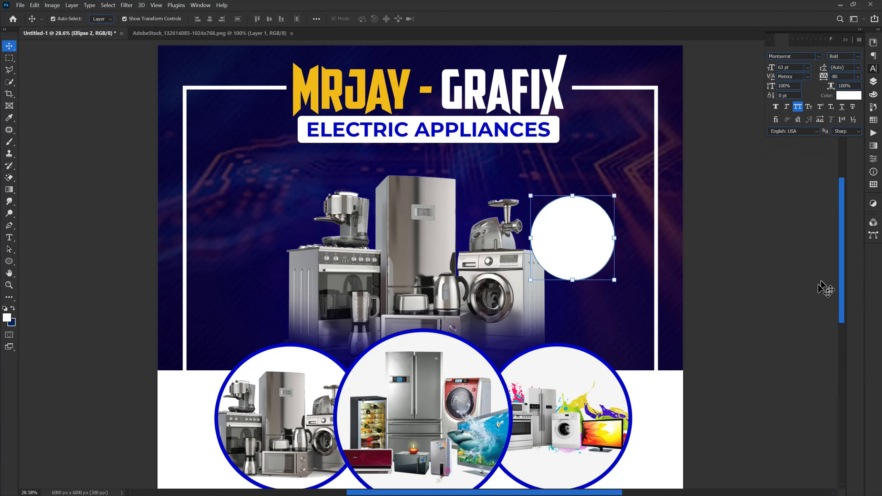
{"action": "left_click", "coordinate": [873, 82]}
{"action": "left_click", "coordinate": [787, 374]}
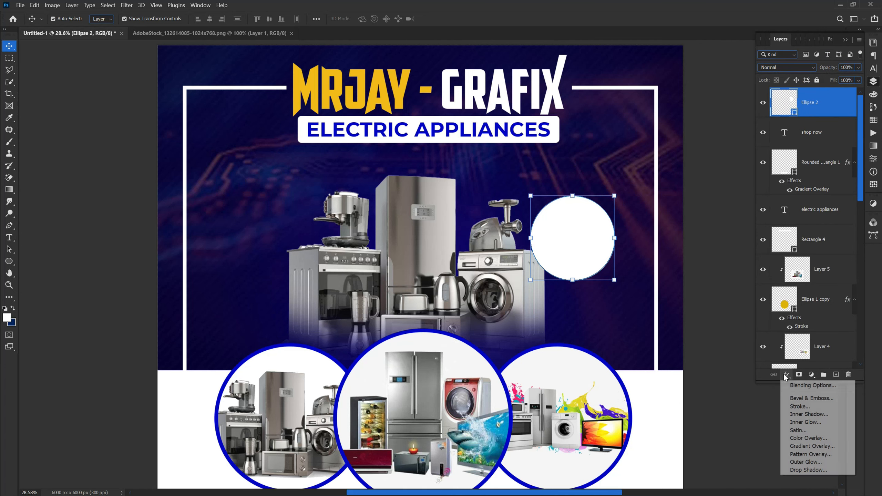
{"action": "left_click", "coordinate": [807, 446]}
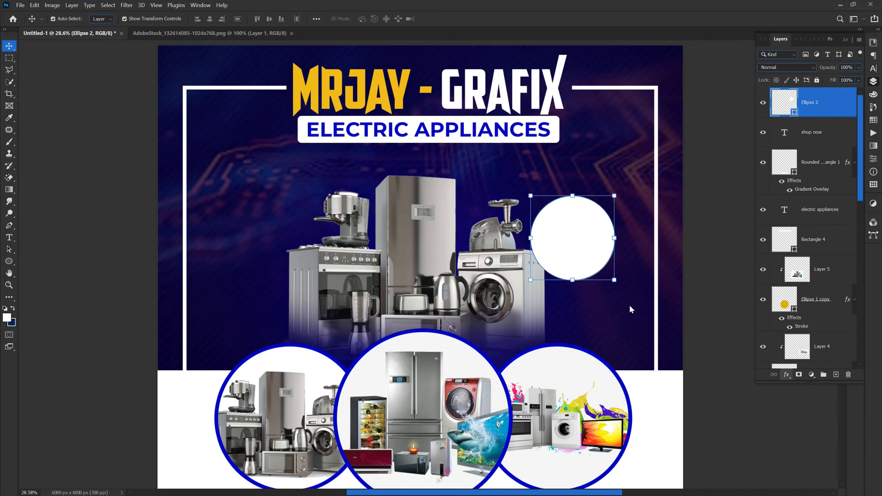
{"action": "left_click_drag", "start_coordinate": [586, 46], "coordinate": [245, 123]}
{"action": "left_click", "coordinate": [312, 186]}
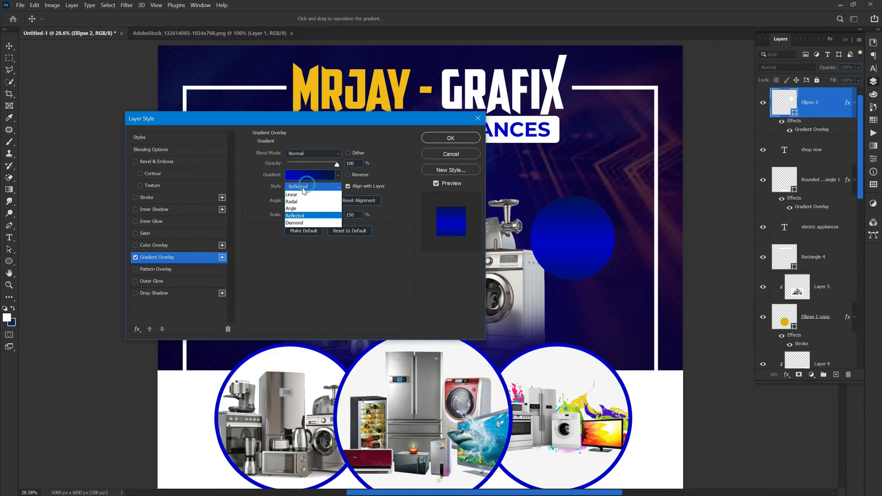
{"action": "left_click", "coordinate": [299, 201]}
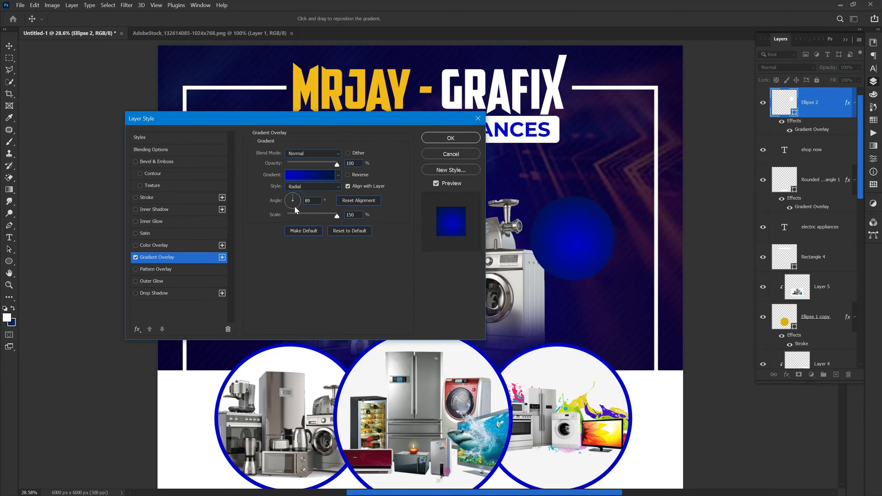
Recolour the gradient stops to dark red and bright crimson/pink.
{"action": "left_click", "coordinate": [328, 174]}
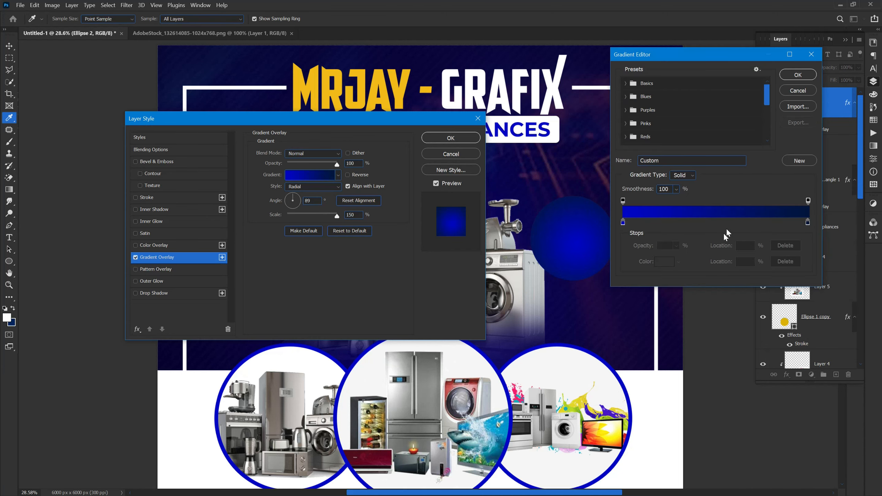
{"action": "left_click", "coordinate": [808, 222]}
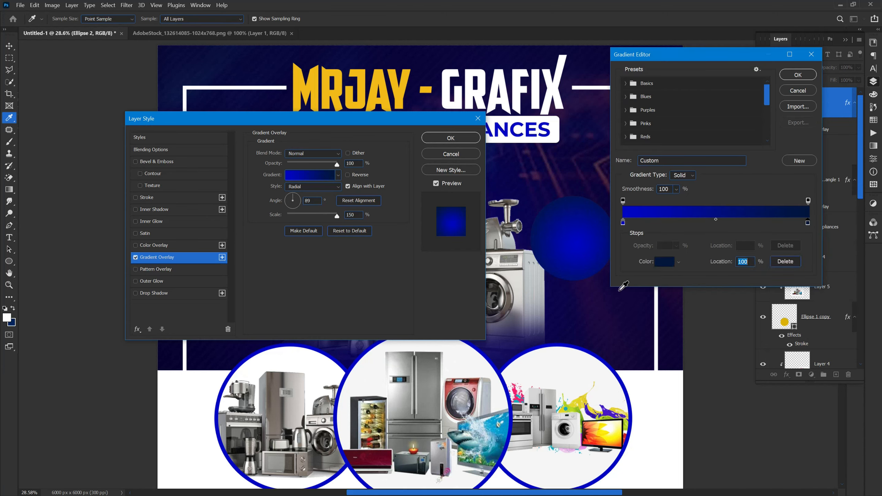
{"action": "left_click", "coordinate": [663, 262]}
{"action": "left_click_drag", "start_coordinate": [767, 268], "coordinate": [767, 258]}
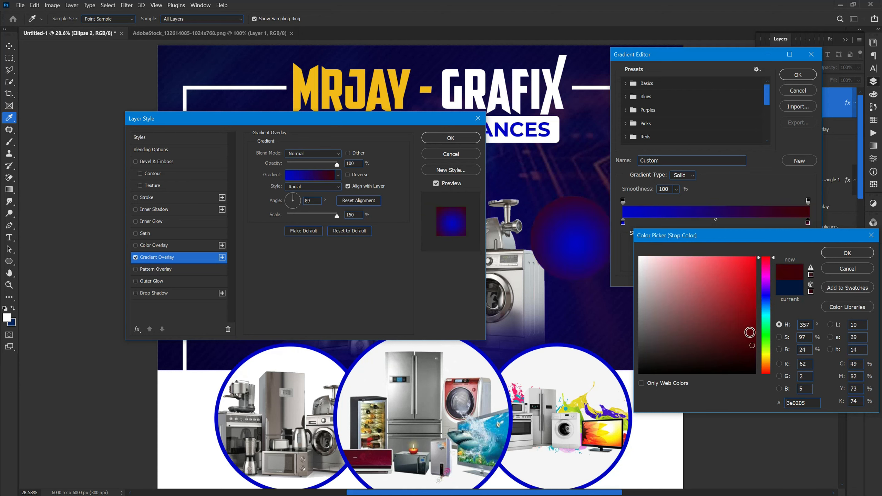
{"action": "left_click", "coordinate": [752, 336]}
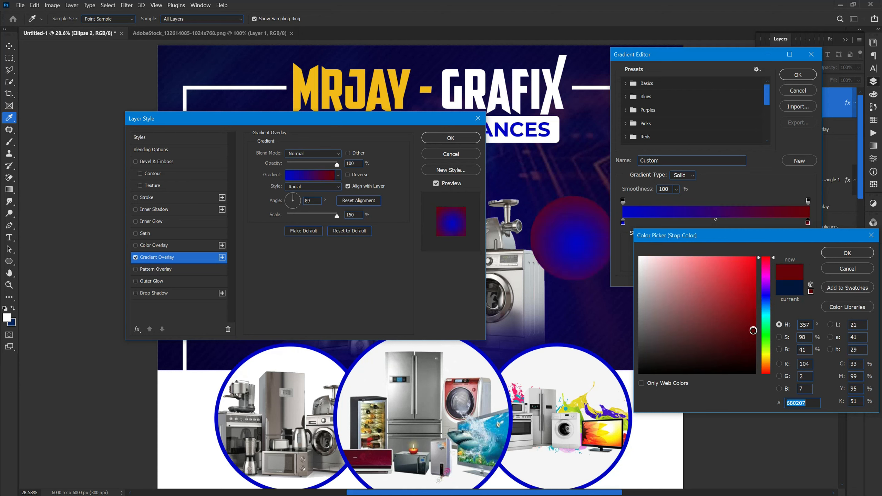
{"action": "left_click", "coordinate": [853, 254]}
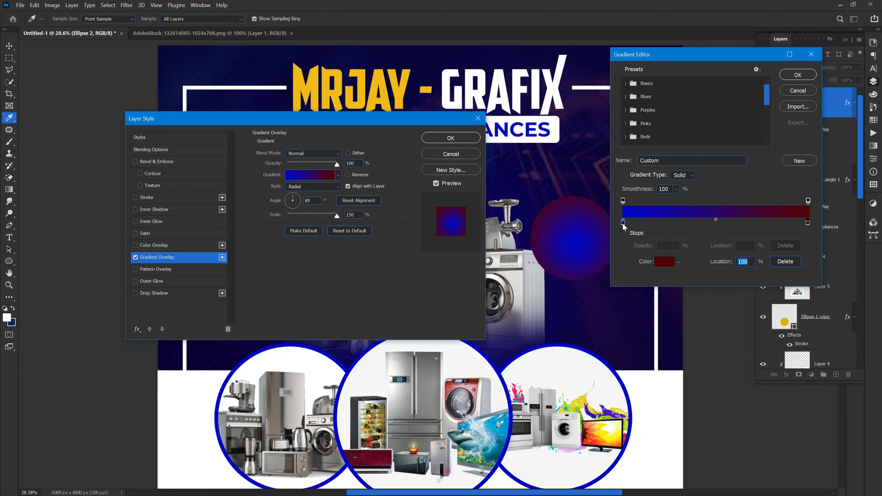
{"action": "left_click", "coordinate": [665, 261]}
{"action": "left_click_drag", "start_coordinate": [767, 281], "coordinate": [767, 264]}
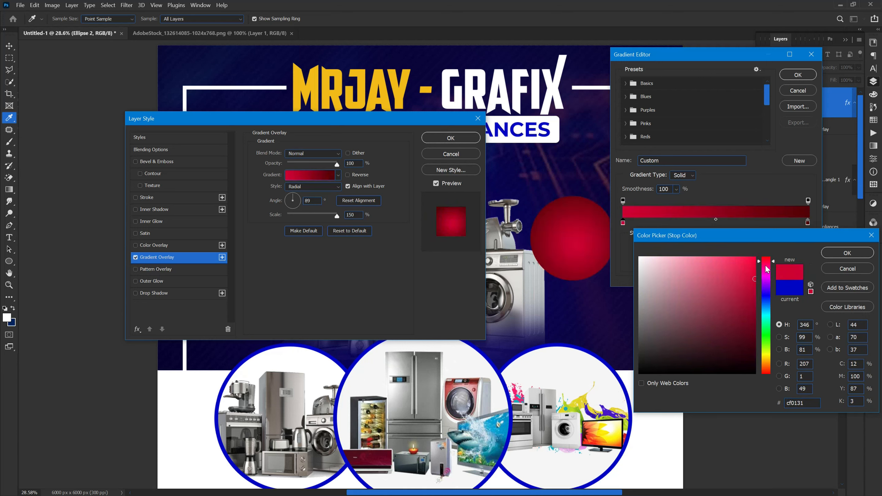
{"action": "left_click", "coordinate": [836, 256]}
{"action": "left_click", "coordinate": [798, 75]}
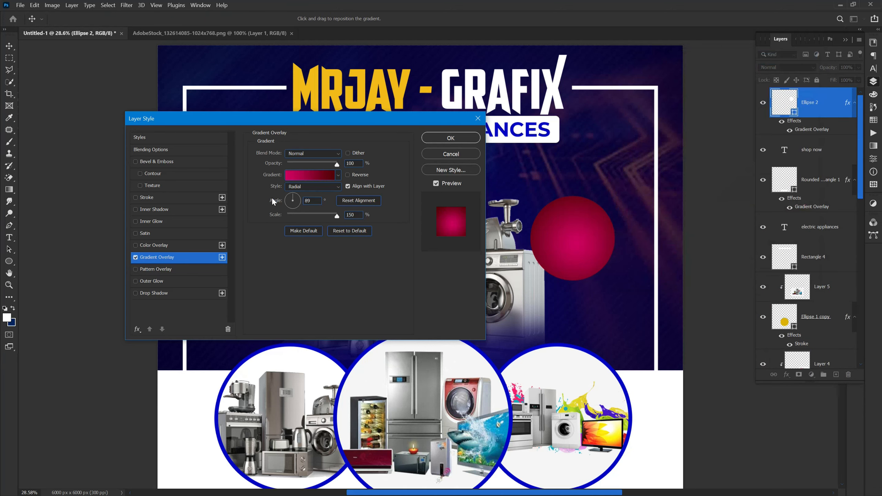
Add a 36 px white Outside stroke to the circle and apply the effects.
{"action": "left_click", "coordinate": [151, 198]}
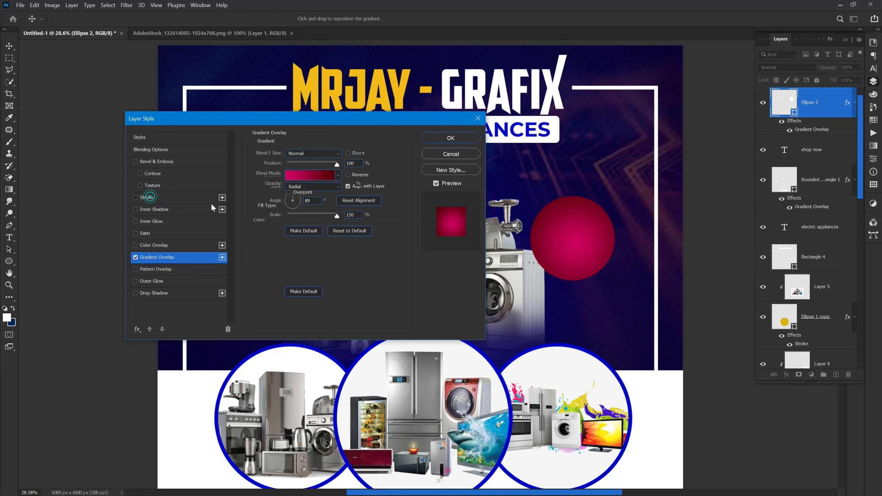
{"action": "left_click", "coordinate": [299, 163]}
{"action": "left_click", "coordinate": [300, 163]}
{"action": "left_click", "coordinate": [299, 163]}
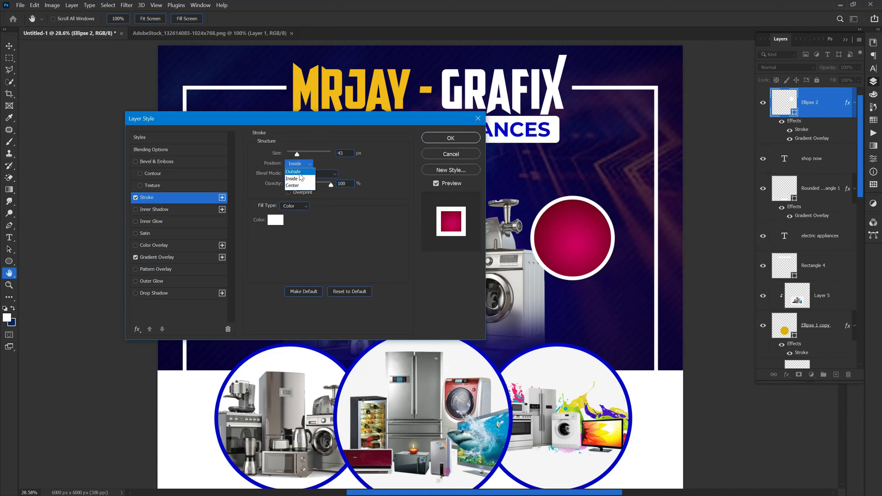
{"action": "left_click", "coordinate": [300, 174]}
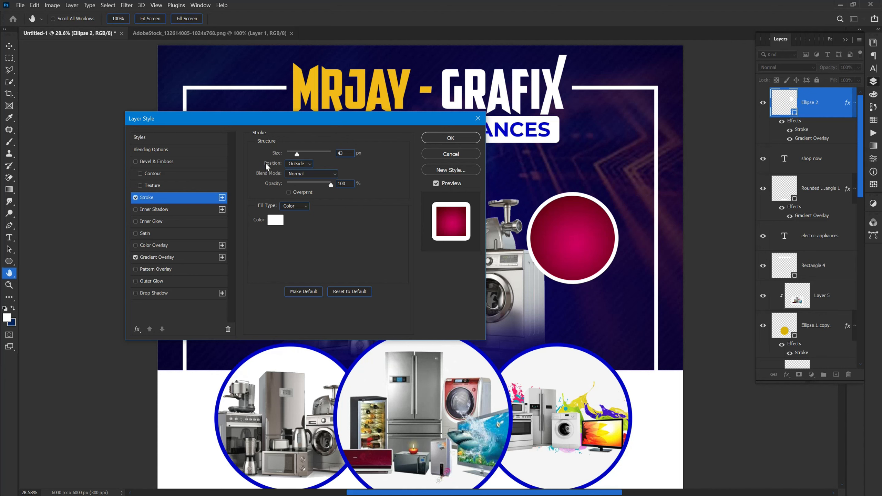
{"action": "left_click_drag", "start_coordinate": [276, 154], "coordinate": [273, 160]}
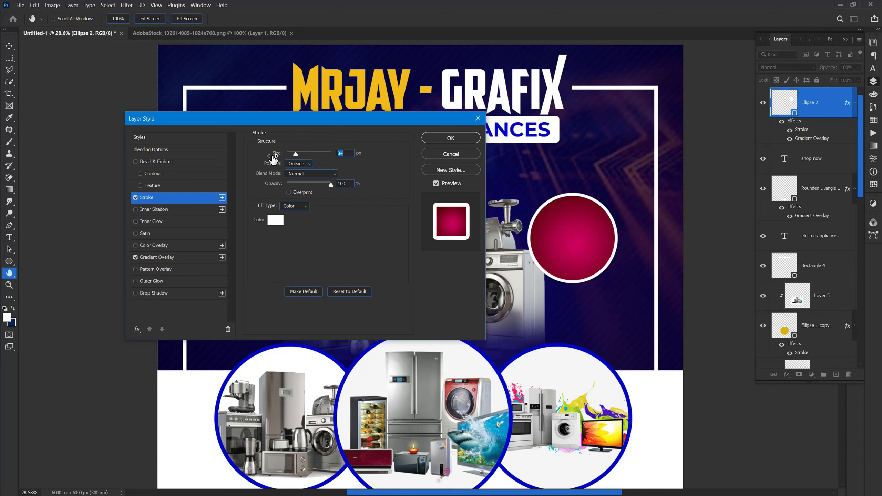
{"action": "left_click", "coordinate": [434, 139]}
Shrink the red circle to about 87% and move its layer lower in the stack.
{"action": "key", "text": "v"}
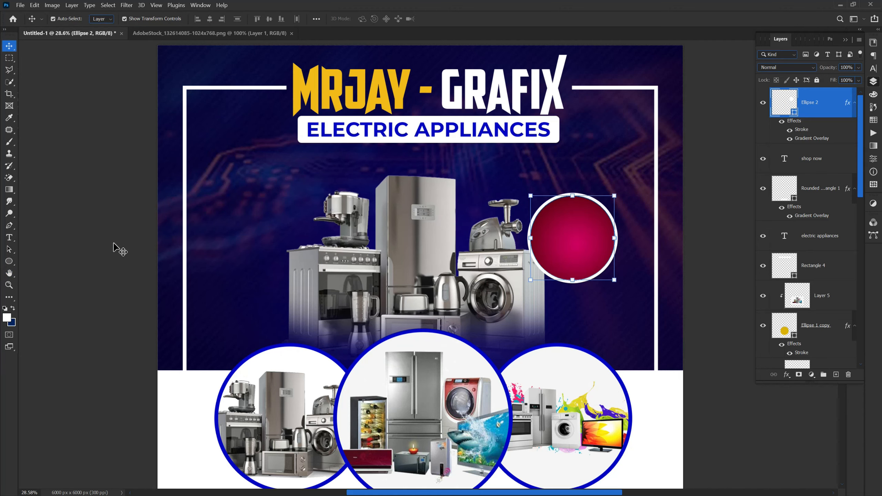
{"action": "scroll", "coordinate": [587, 259], "scroll_direction": "up", "scroll_amount": 1}
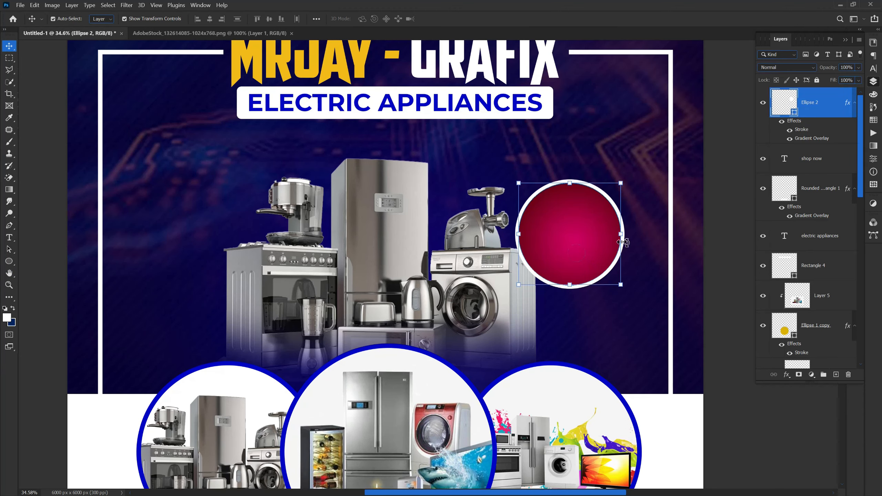
{"action": "left_click_drag", "start_coordinate": [620, 235], "coordinate": [607, 242]}
{"action": "left_click", "coordinate": [455, 19]}
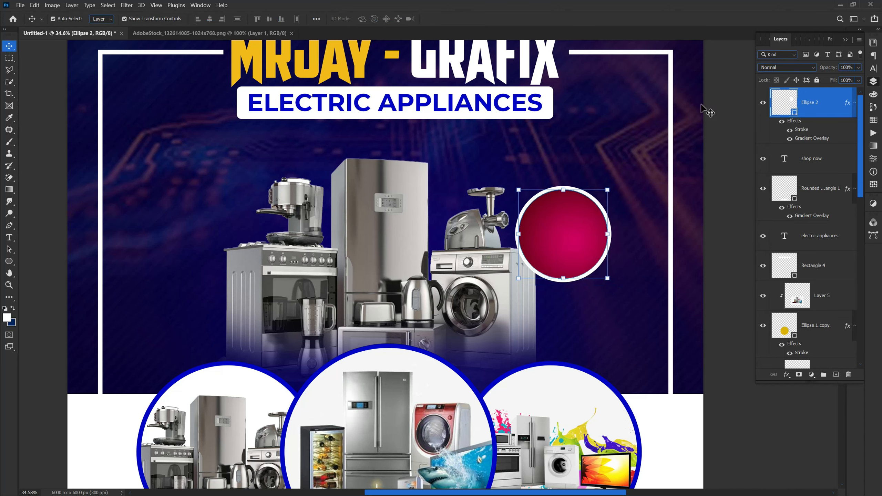
{"action": "left_click_drag", "start_coordinate": [843, 112], "coordinate": [818, 314]}
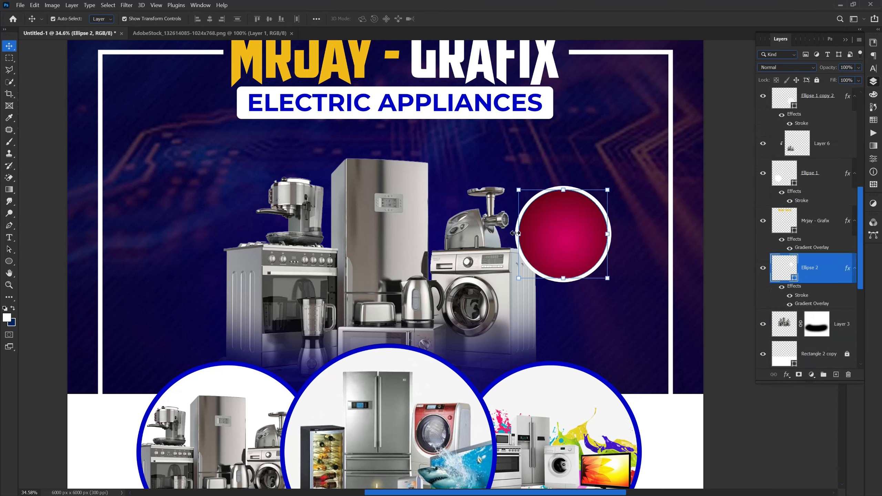
{"action": "left_click", "coordinate": [722, 319]}
{"action": "left_click", "coordinate": [822, 277]}
Add a new layer above the circle and type '50% OFF' centred on it.
{"action": "left_click", "coordinate": [836, 375]}
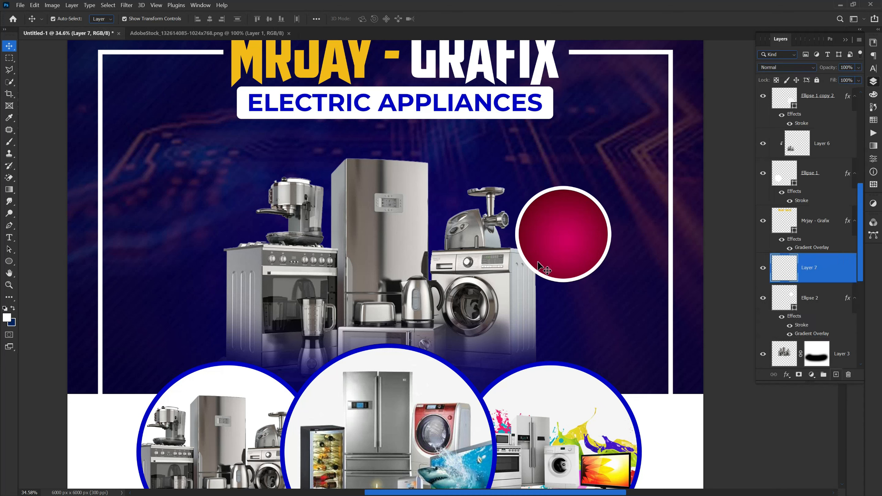
{"action": "key", "text": "t"}
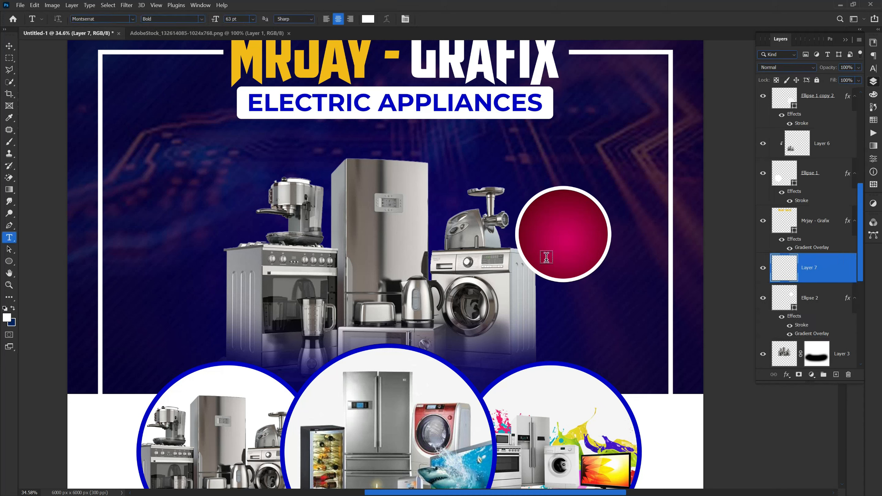
{"action": "left_click", "coordinate": [539, 223]}
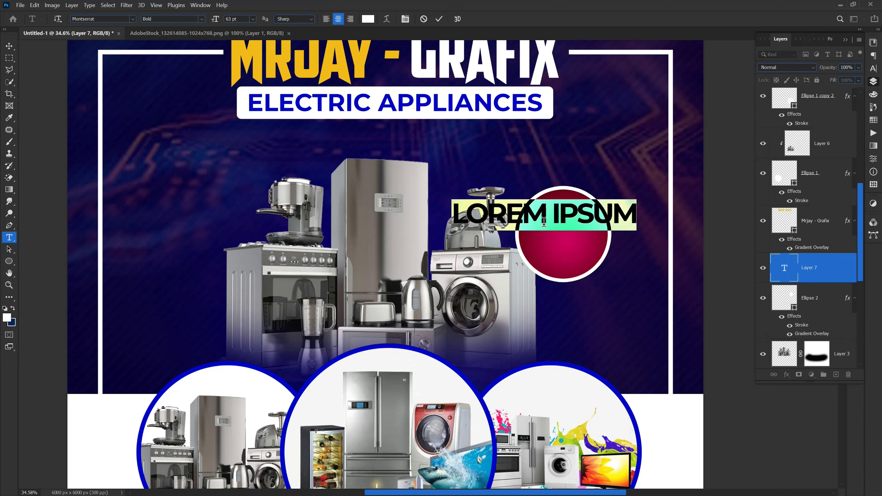
{"action": "type", "text": "50"}
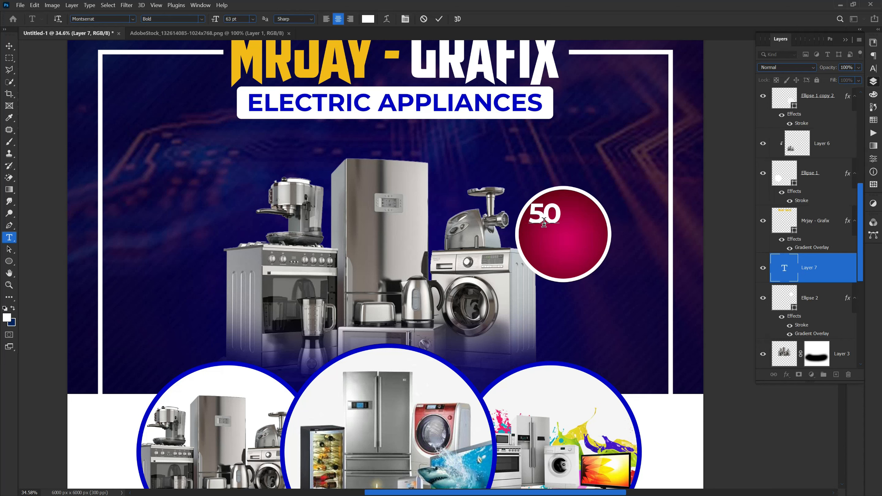
{"action": "type", "text": "% "}
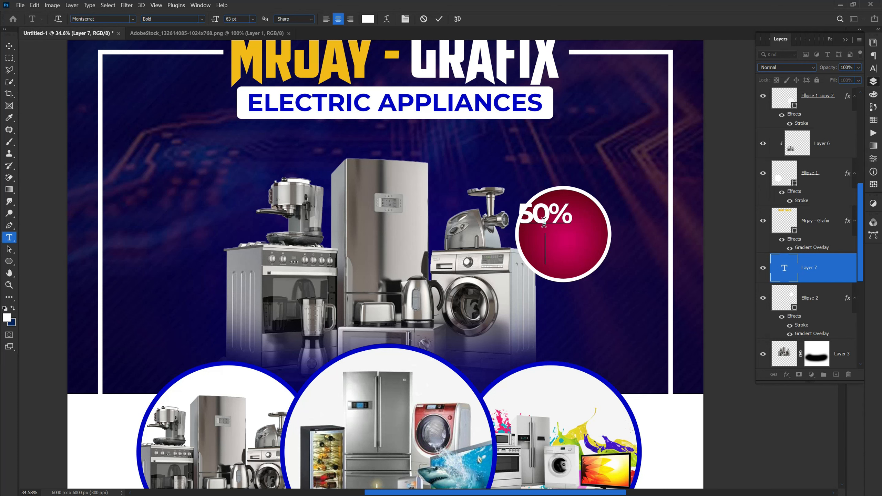
{"action": "type", "text": "OFF"}
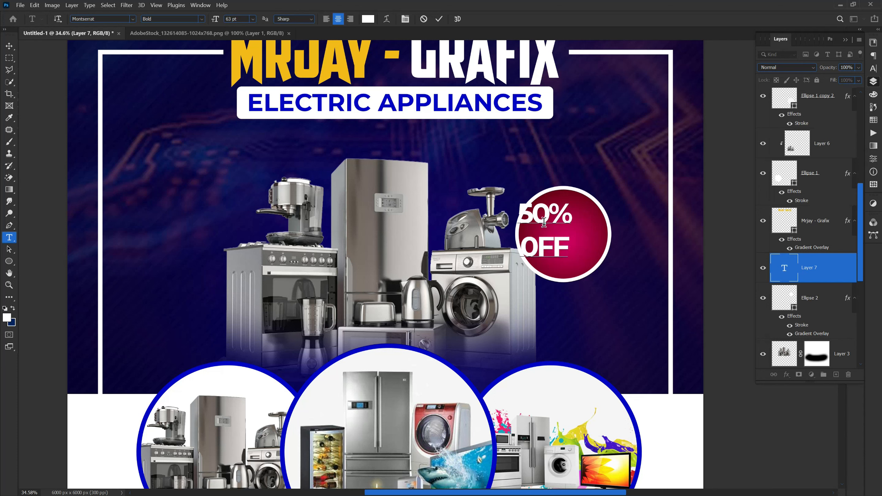
{"action": "left_click_drag", "start_coordinate": [542, 285], "coordinate": [557, 291]}
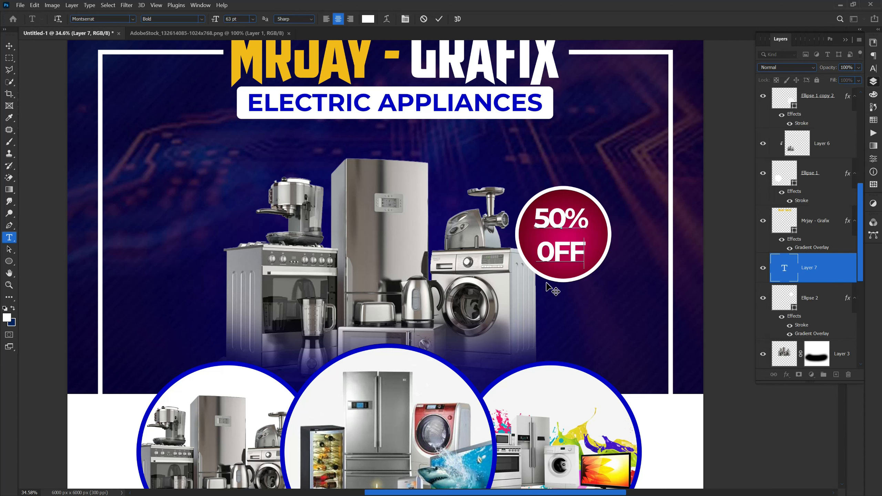
Reduce the leading so the '50%' and 'OFF' lines sit closer together.
{"action": "key", "text": "ctrl+a"}
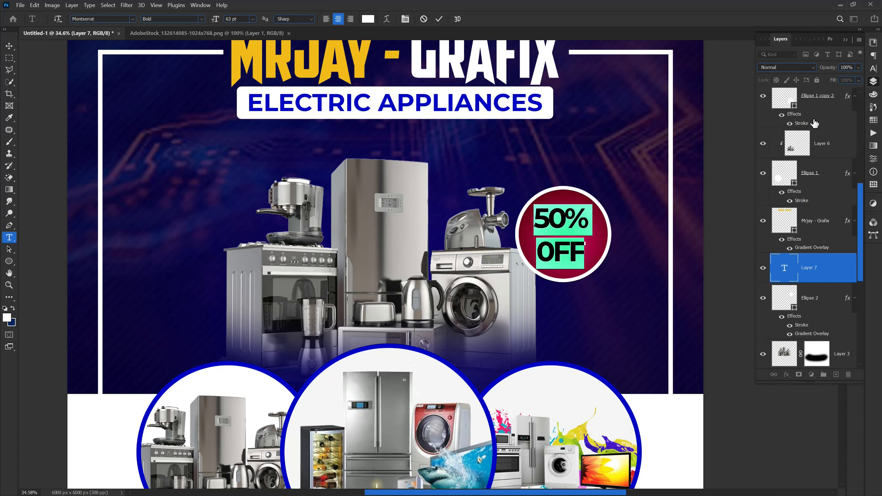
{"action": "left_click", "coordinate": [873, 69]}
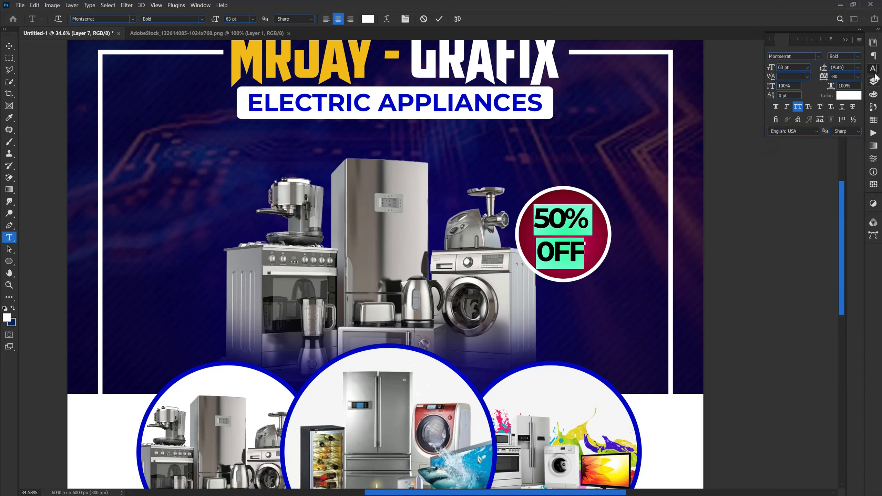
{"action": "left_click_drag", "start_coordinate": [822, 67], "coordinate": [805, 70]}
{"action": "left_click", "coordinate": [439, 19]}
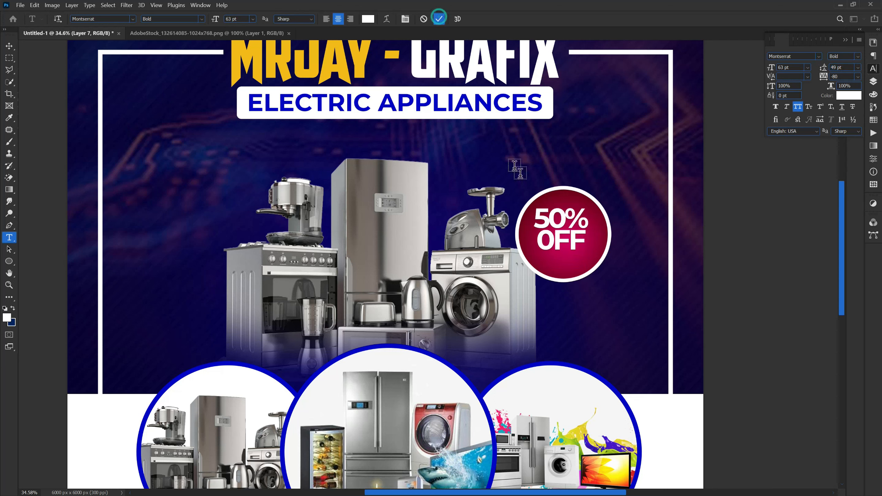
Reposition the badge and its text, and enlarge the '50% OFF' text to fit.
{"action": "left_click", "coordinate": [9, 47]}
{"action": "left_click_drag", "start_coordinate": [550, 229], "coordinate": [554, 236]}
{"action": "left_click", "coordinate": [582, 265]}
{"action": "left_click_drag", "start_coordinate": [582, 265], "coordinate": [578, 243]}
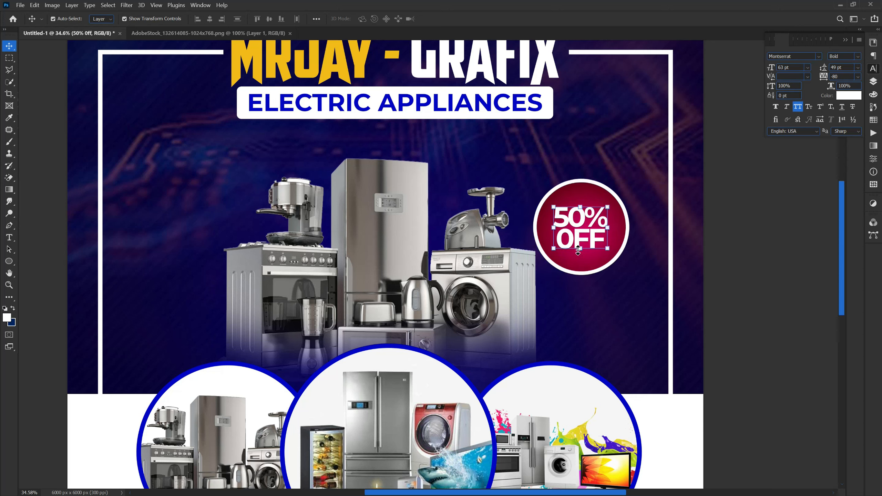
{"action": "key", "text": "ctrl+t"}
{"action": "left_click_drag", "start_coordinate": [579, 202], "coordinate": [569, 224]}
{"action": "left_click", "coordinate": [458, 19]}
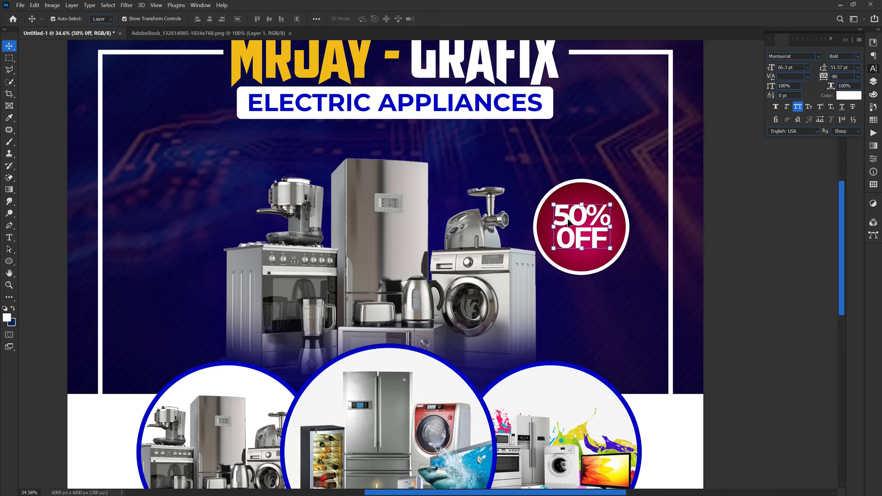
{"action": "left_click", "coordinate": [705, 271]}
Nudge the MRJAY - GRAFIX title slightly to the right.
{"action": "scroll", "coordinate": [739, 289], "scroll_direction": "down", "scroll_amount": 3}
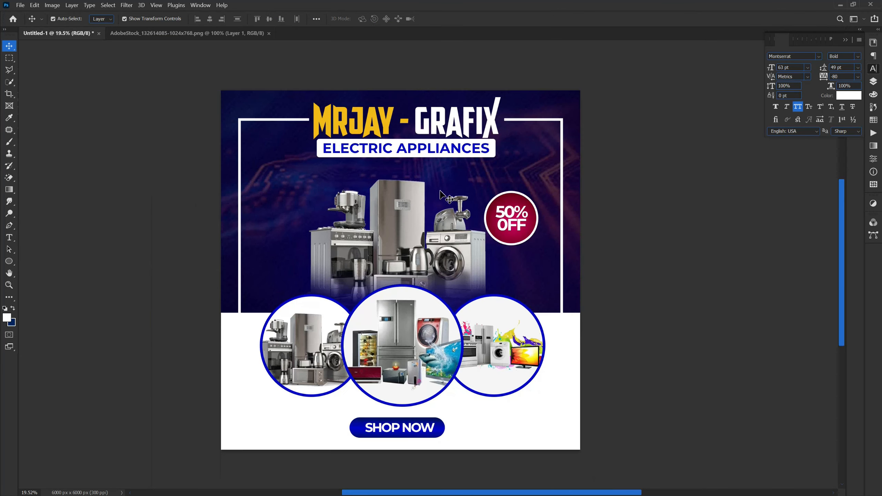
{"action": "scroll", "coordinate": [236, 319], "scroll_direction": "up", "scroll_amount": 1}
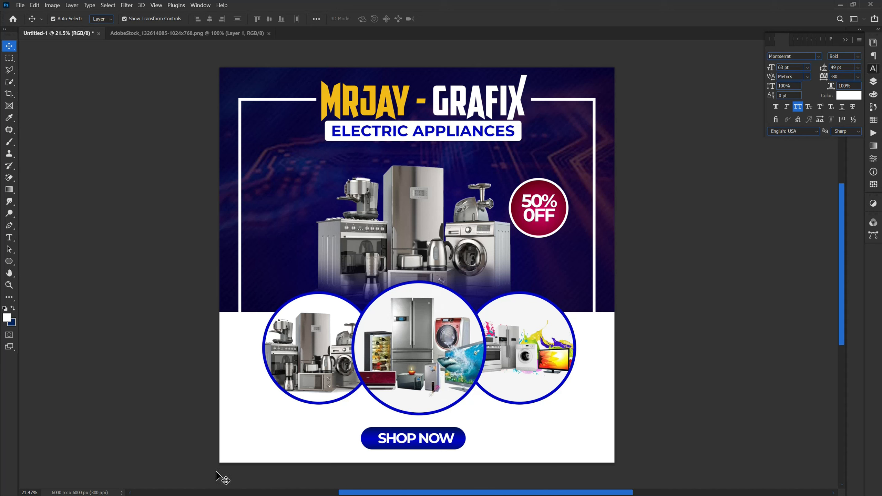
{"action": "scroll", "coordinate": [297, 449], "scroll_direction": "up", "scroll_amount": 1}
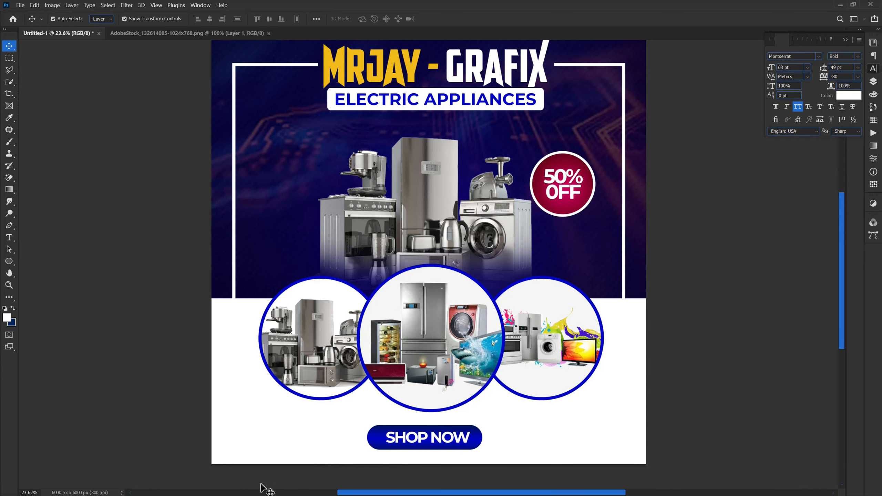
{"action": "scroll", "coordinate": [263, 469], "scroll_direction": "down", "scroll_amount": 1}
{"action": "scroll", "coordinate": [205, 449], "scroll_direction": "up", "scroll_amount": 1}
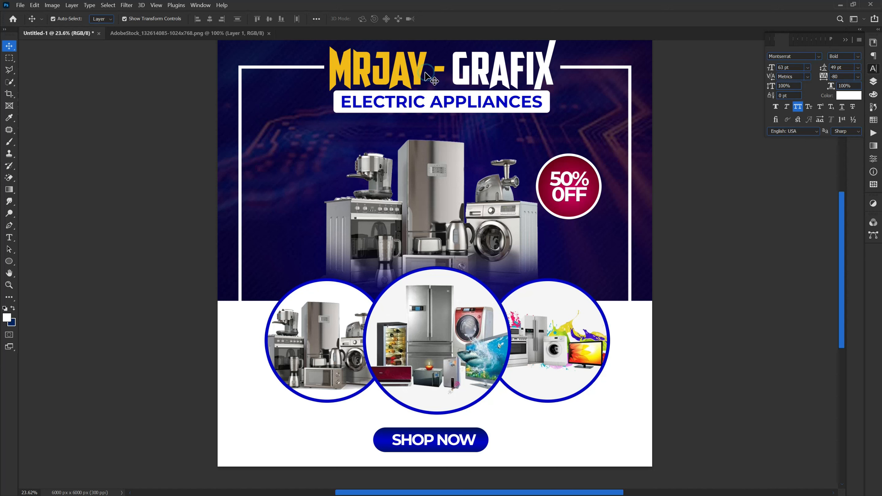
{"action": "left_click", "coordinate": [404, 71]}
{"action": "key", "text": "shift+Right"}
{"action": "key", "text": "shift+Right"}
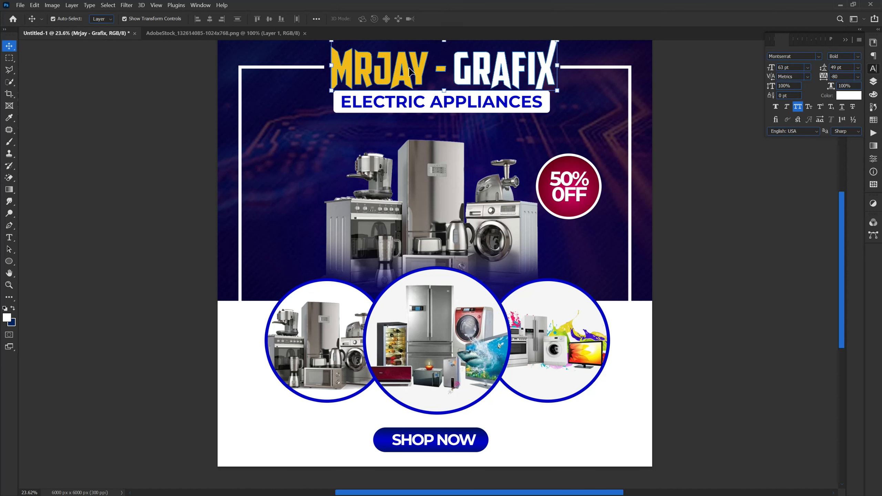
{"action": "left_click", "coordinate": [147, 442]}
Duplicate the SHOP NOW text layer with Ctrl+J.
{"action": "left_click", "coordinate": [416, 444]}
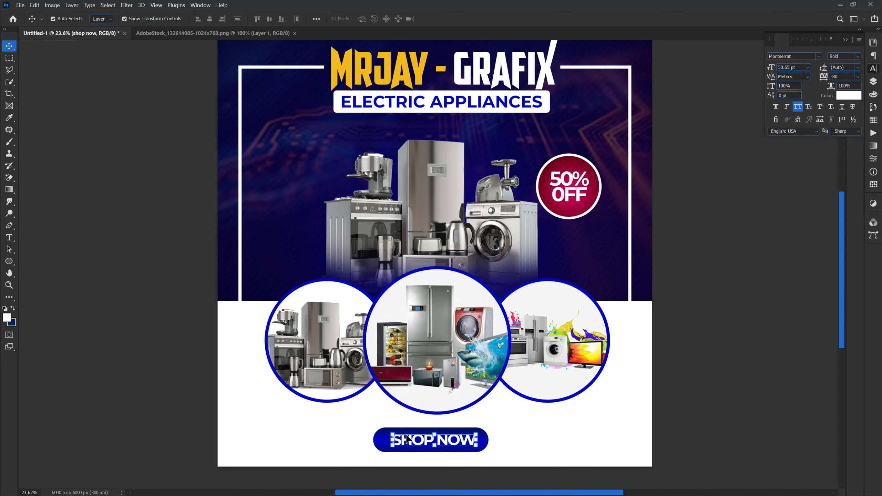
{"action": "key", "text": "ctrl"}
{"action": "key", "text": "ctrl+j"}
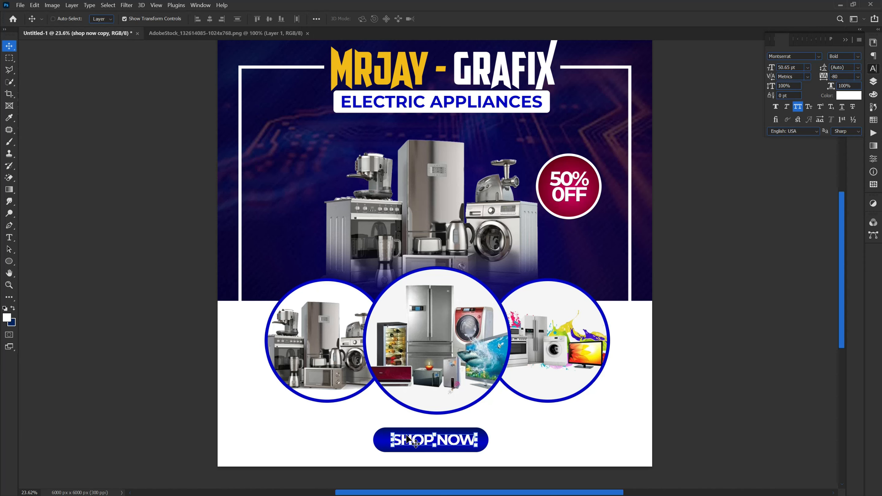
{"action": "scroll", "coordinate": [229, 460], "scroll_direction": "up", "scroll_amount": 2}
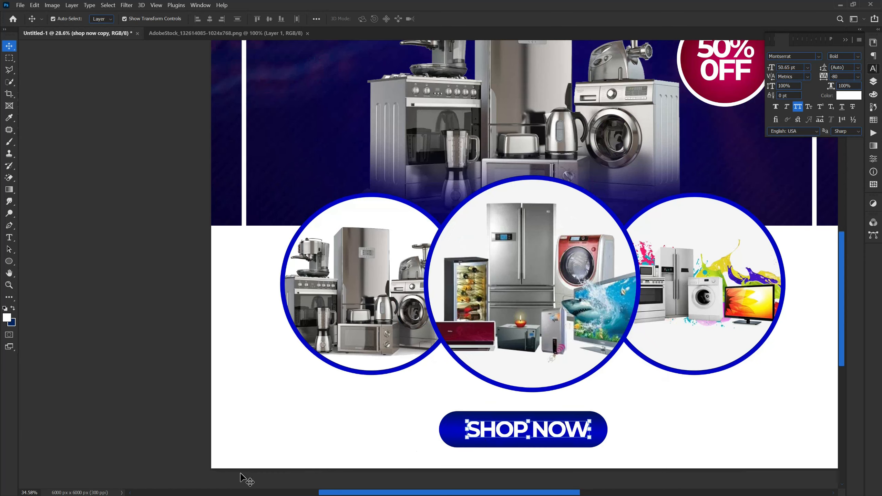
Move the SHOP NOW copy to the lower left and make its text black.
{"action": "left_click_drag", "start_coordinate": [314, 450], "coordinate": [299, 447]}
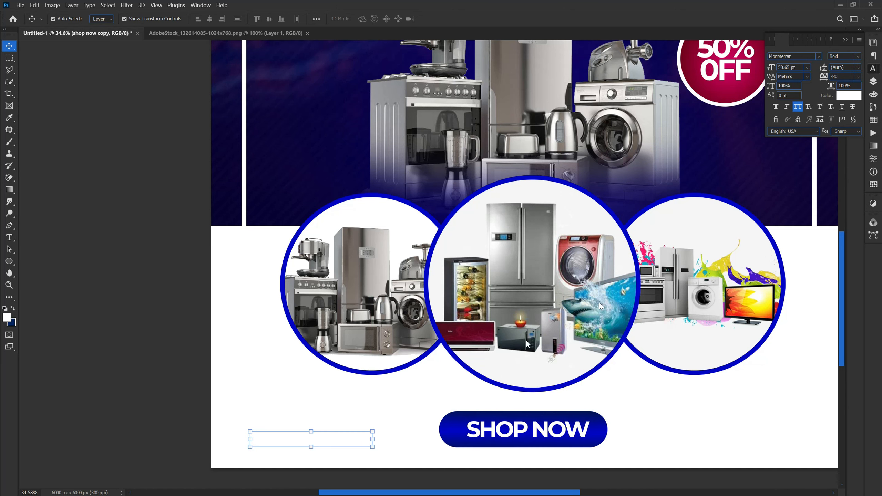
{"action": "left_click", "coordinate": [873, 82]}
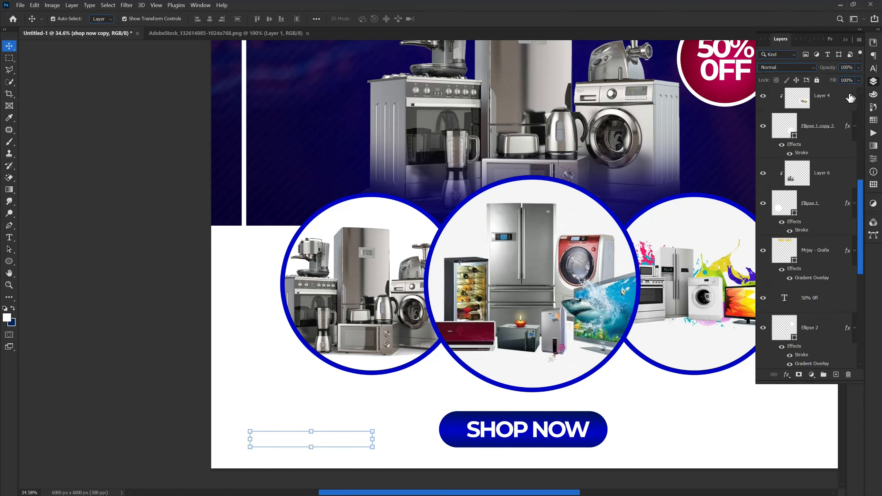
{"action": "left_click", "coordinate": [873, 70]}
{"action": "left_click", "coordinate": [847, 95]}
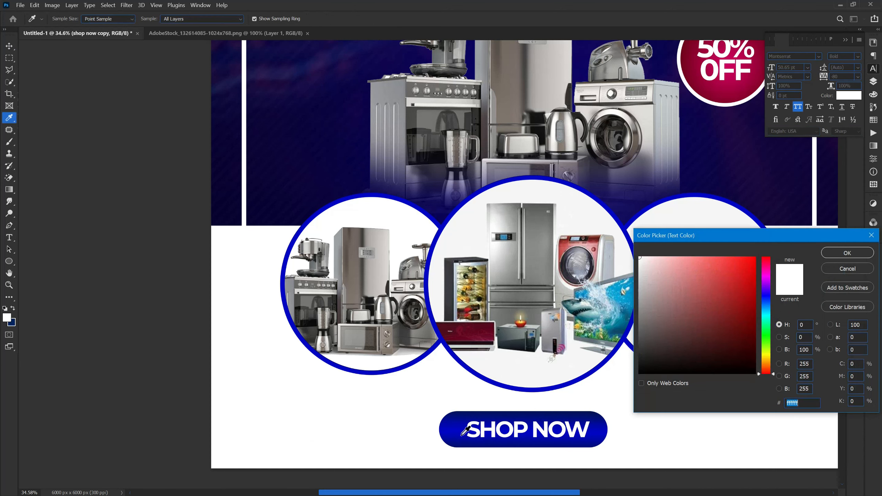
{"action": "left_click_drag", "start_coordinate": [642, 369], "coordinate": [625, 376]}
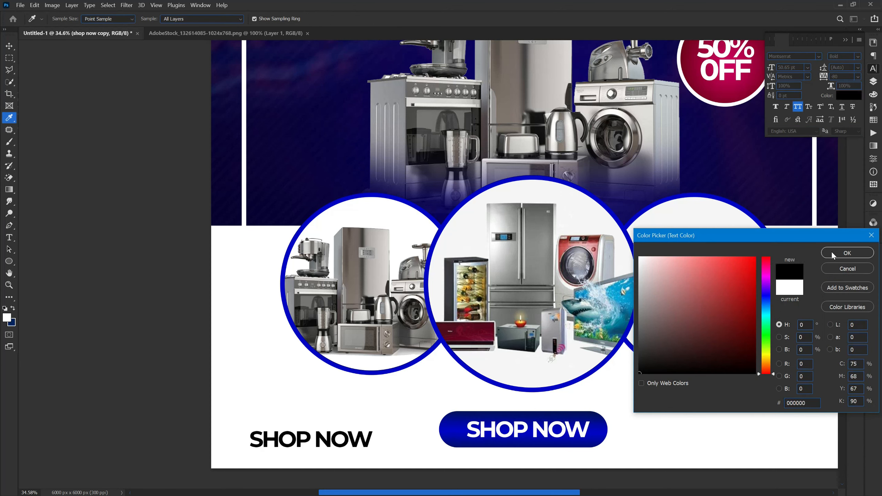
{"action": "left_click", "coordinate": [848, 252]}
{"action": "key", "text": "v"}
Replace the copied text with the shop's phone number.
{"action": "double_click", "coordinate": [274, 434]}
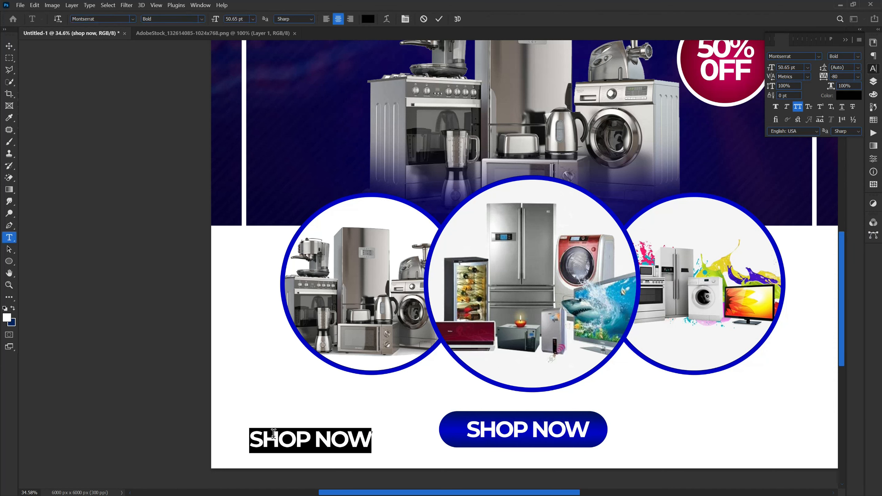
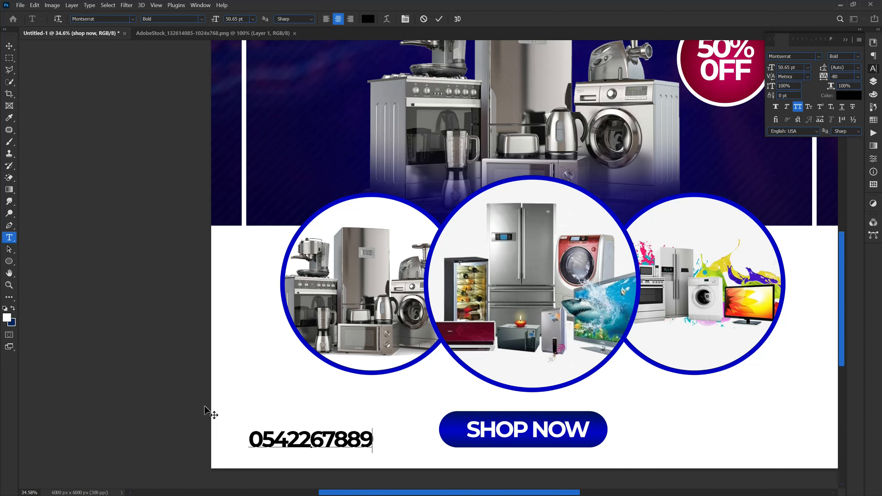
Nudge the phone number up-left, make it Montserrat ExtraBold and set tracking to -40.
{"action": "key", "text": "ctrl+Return"}
{"action": "key", "text": "v"}
{"action": "left_click_drag", "start_coordinate": [268, 442], "coordinate": [265, 439]}
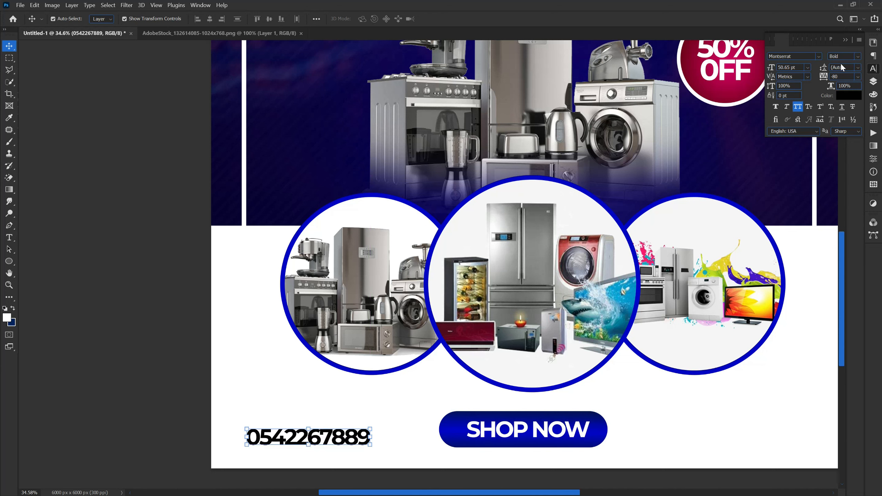
{"action": "left_click", "coordinate": [859, 57]}
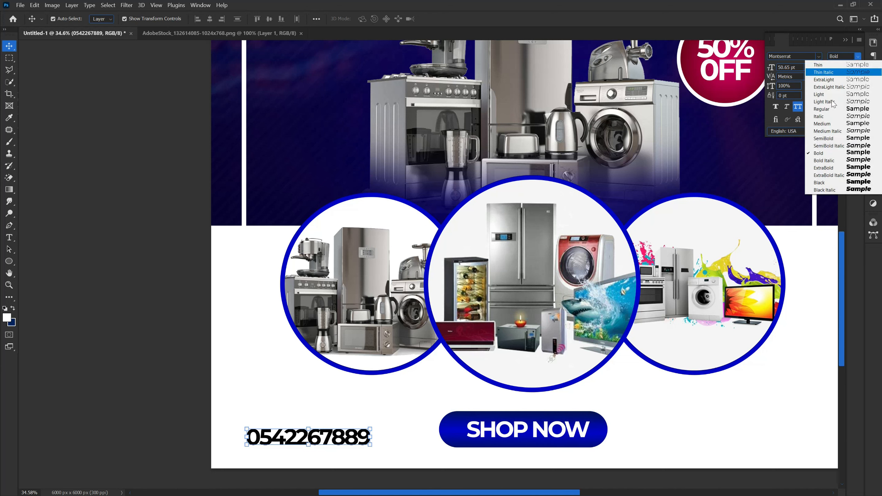
{"action": "left_click", "coordinate": [831, 169]}
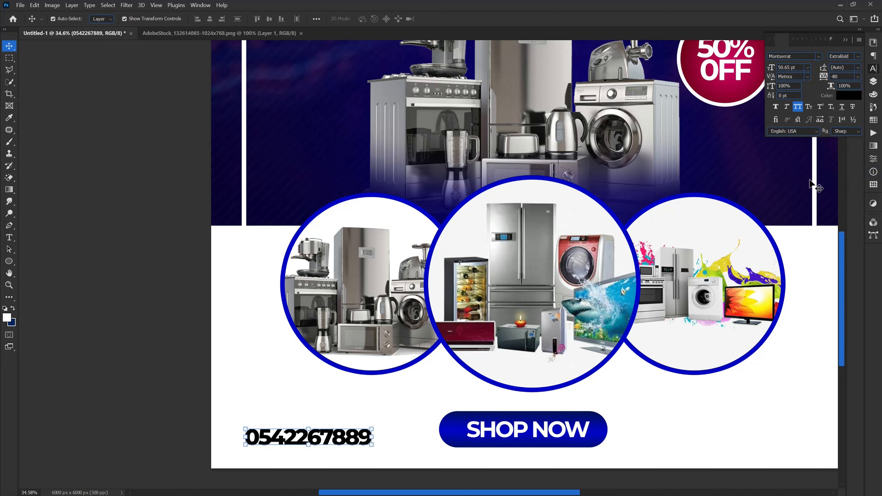
{"action": "left_click_drag", "start_coordinate": [822, 80], "coordinate": [836, 80]}
Change the phone number to Montserrat Black and duplicate it just above itself.
{"action": "left_click", "coordinate": [190, 450]}
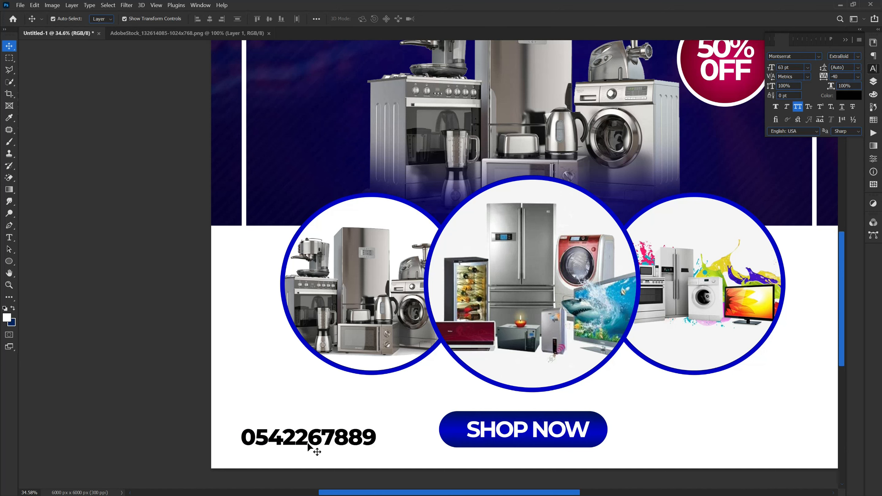
{"action": "left_click", "coordinate": [308, 445]}
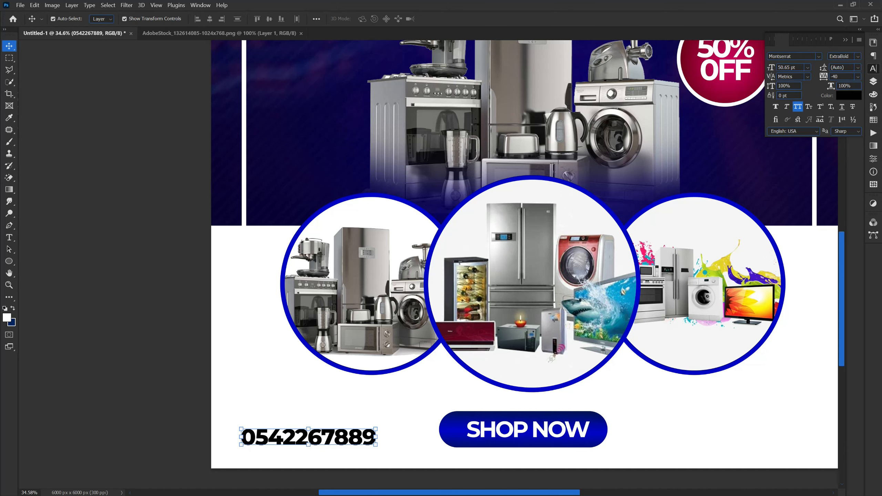
{"action": "left_click", "coordinate": [858, 57]}
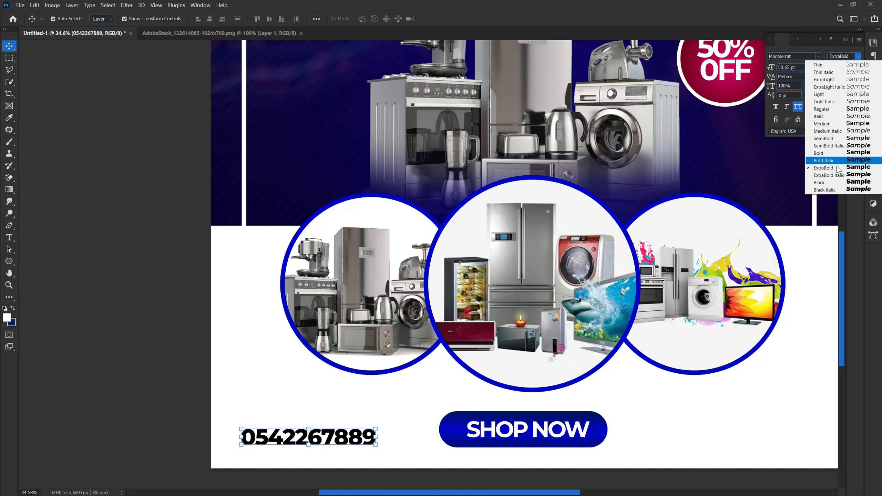
{"action": "left_click", "coordinate": [843, 185]}
{"action": "left_click", "coordinate": [144, 434]}
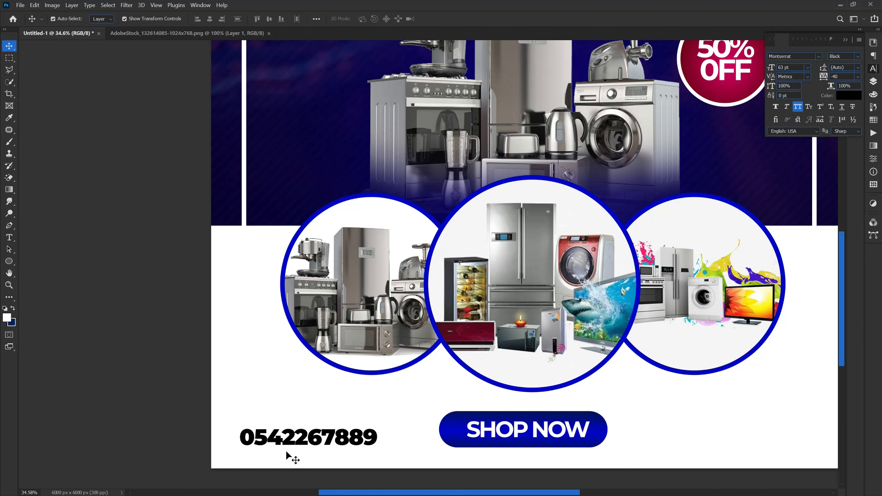
{"action": "left_click", "coordinate": [285, 444]}
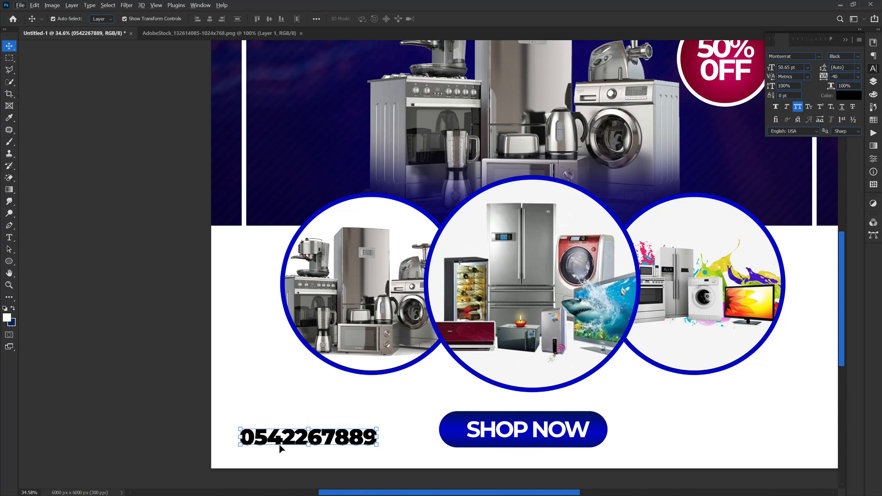
{"action": "left_click_drag", "start_coordinate": [278, 445], "coordinate": [274, 404]}
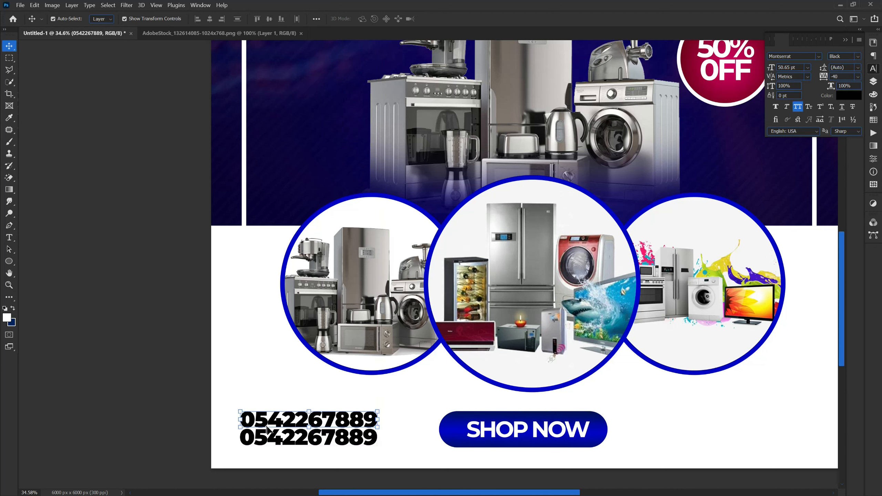
Set the upper copy to Montserrat Bold and replace its text with 'WHATSAP/CALL'.
{"action": "left_click", "coordinate": [857, 58]}
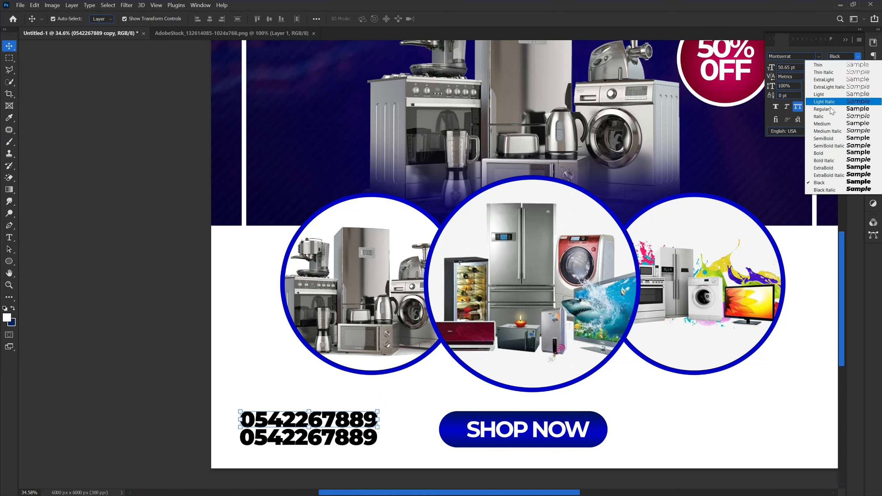
{"action": "left_click", "coordinate": [833, 152]}
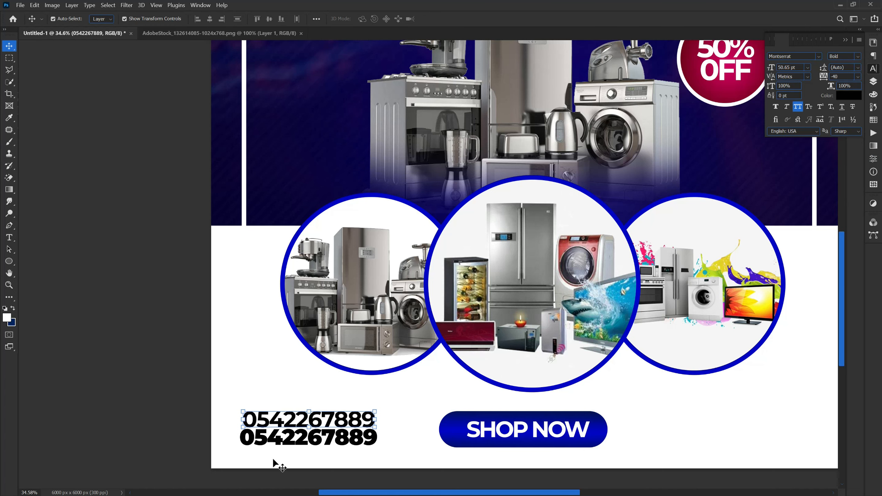
{"action": "double_click", "coordinate": [265, 416]}
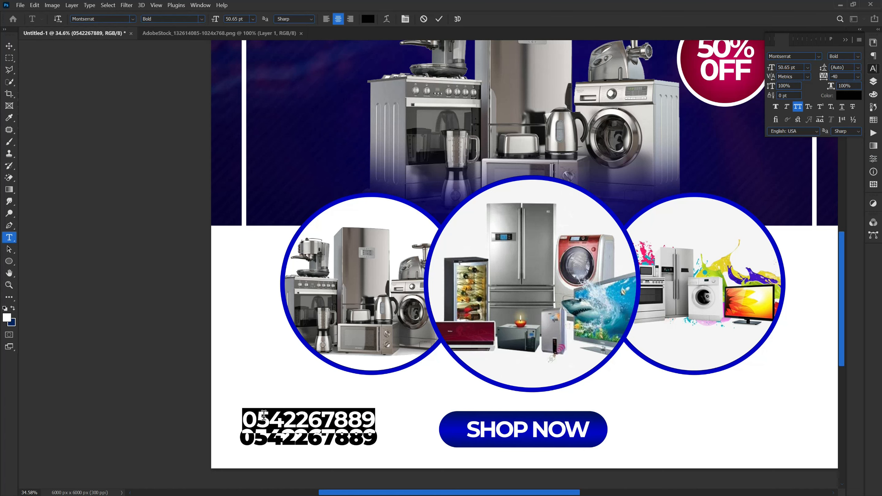
{"action": "type", "text": "WH"}
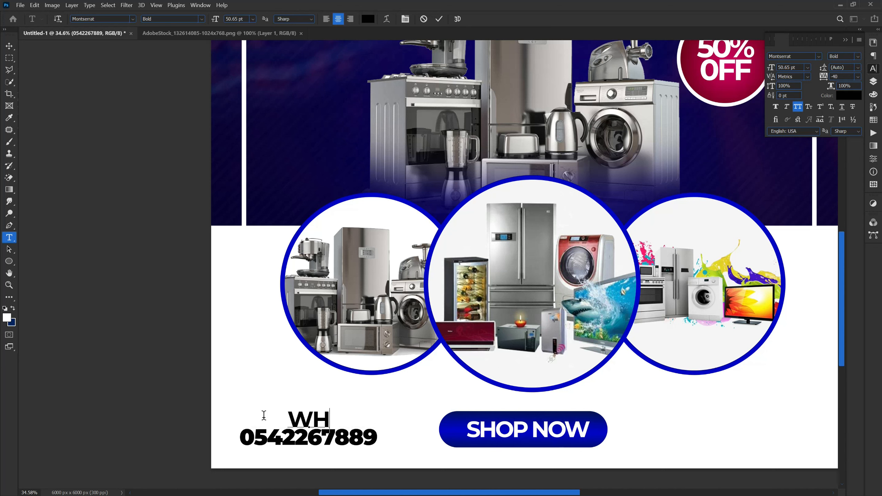
{"action": "type", "text": "ATSA"}
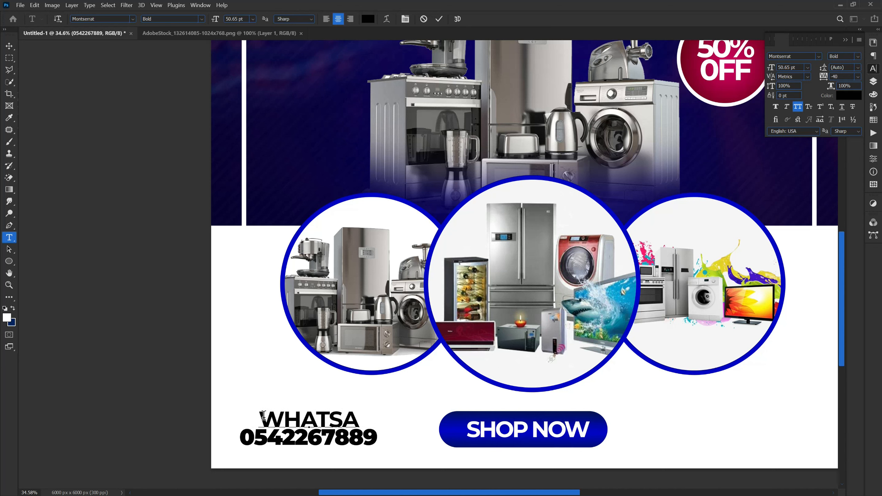
{"action": "type", "text": "P/"}
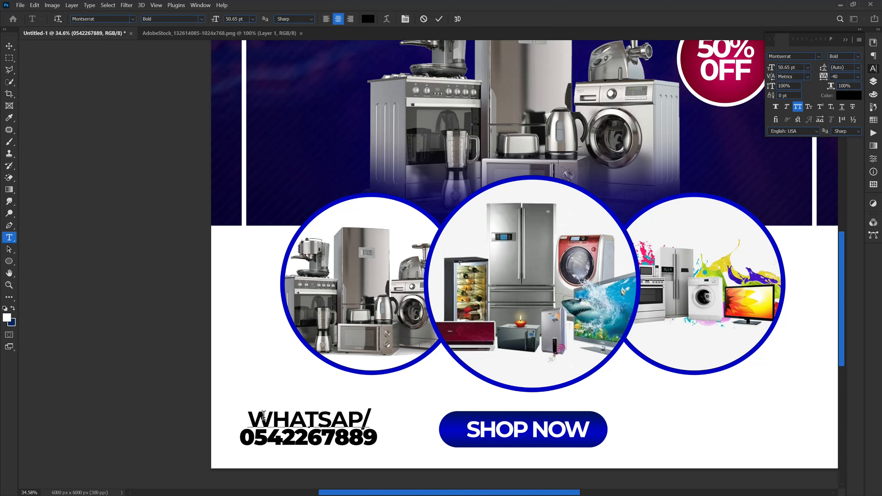
{"action": "type", "text": "CA"}
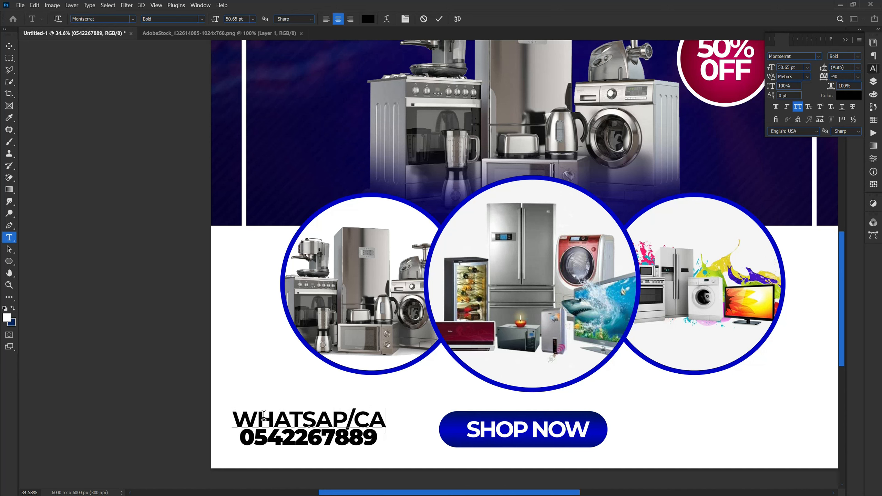
{"action": "type", "text": "LL"}
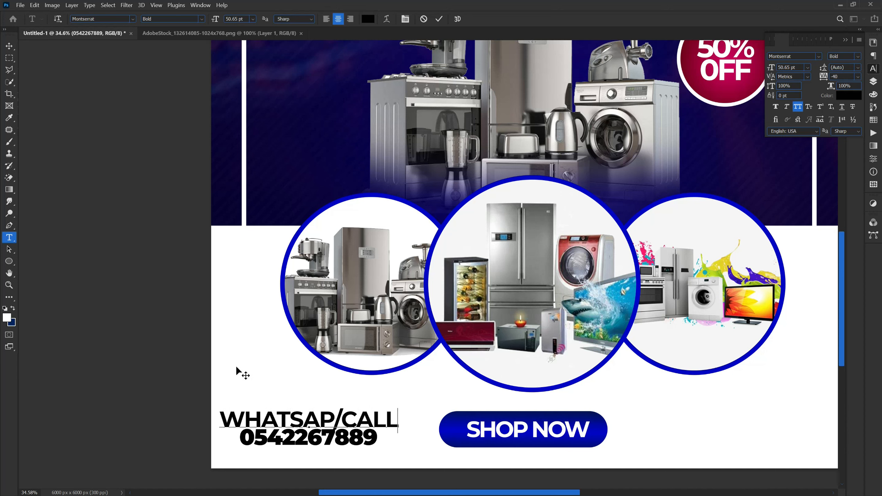
{"action": "left_click", "coordinate": [7, 46]}
Move and resize the WHATSAP/CALL label to match the phone number's width.
{"action": "mouse_move", "coordinate": [374, 415]}
{"action": "left_mouse_down"}
{"action": "mouse_move", "coordinate": [394, 410]}
{"action": "mouse_move", "coordinate": [418, 419]}
{"action": "mouse_move", "coordinate": [370, 424]}
{"action": "left_mouse_up"}
{"action": "left_click", "coordinate": [90, 290]}
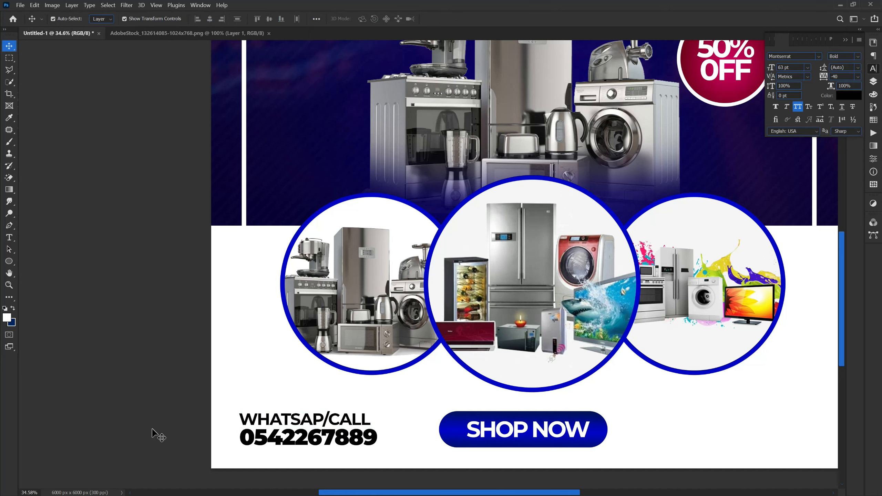
{"action": "left_click_drag", "start_coordinate": [232, 397], "coordinate": [335, 438]}
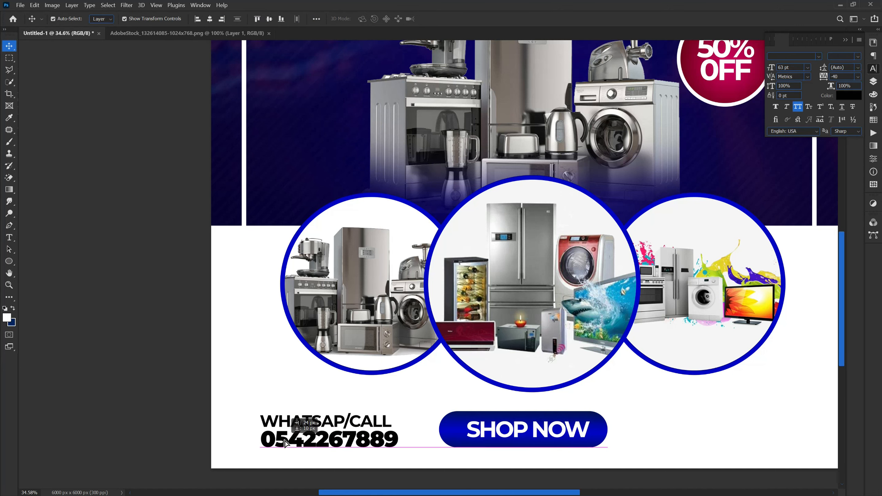
{"action": "left_click", "coordinate": [313, 430]}
Recolour the WHATSAP/CALL label and phone number dark grey.
{"action": "left_click_drag", "start_coordinate": [227, 411], "coordinate": [289, 445]}
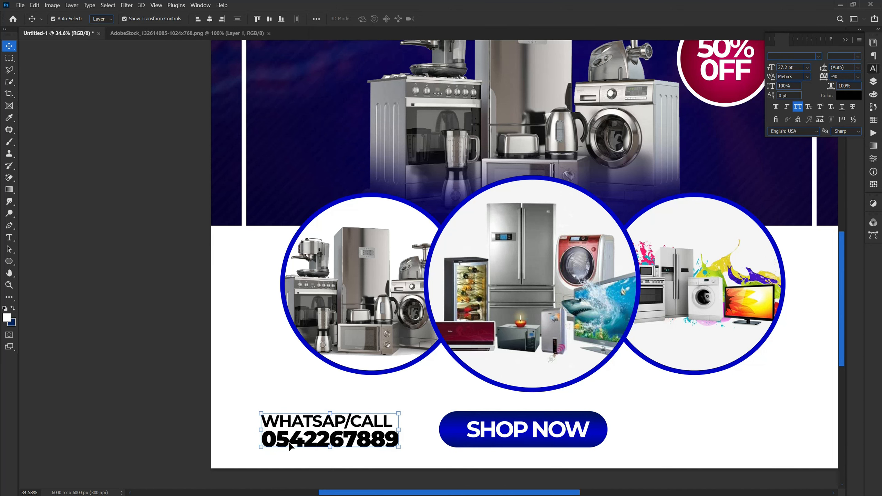
{"action": "key", "text": "7"}
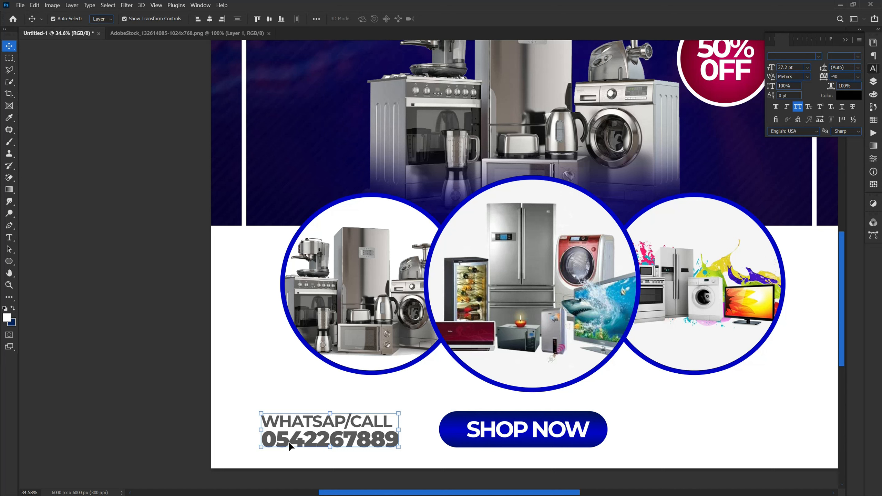
{"action": "key", "text": "0"}
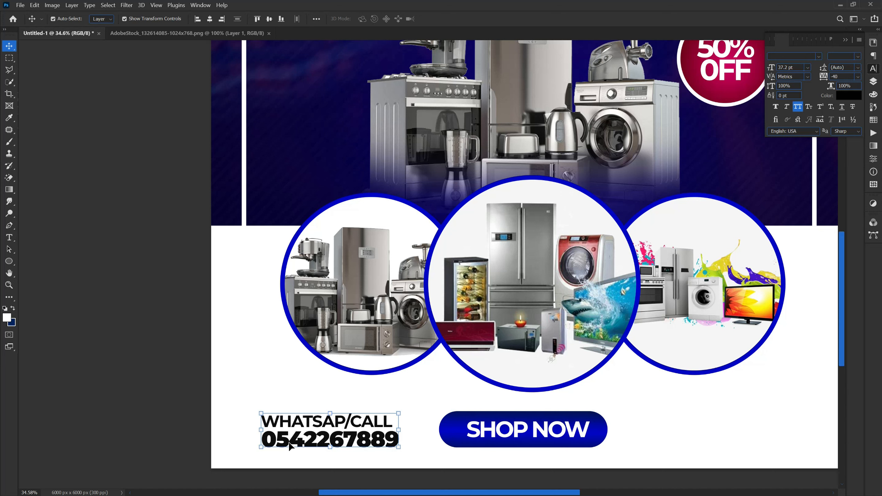
{"action": "key", "text": "7"}
{"action": "left_click", "coordinate": [201, 446]}
Move the SHOP NOW button to the bottom right and scale it to about 82%.
{"action": "scroll", "coordinate": [320, 456], "scroll_direction": "down", "scroll_amount": 2}
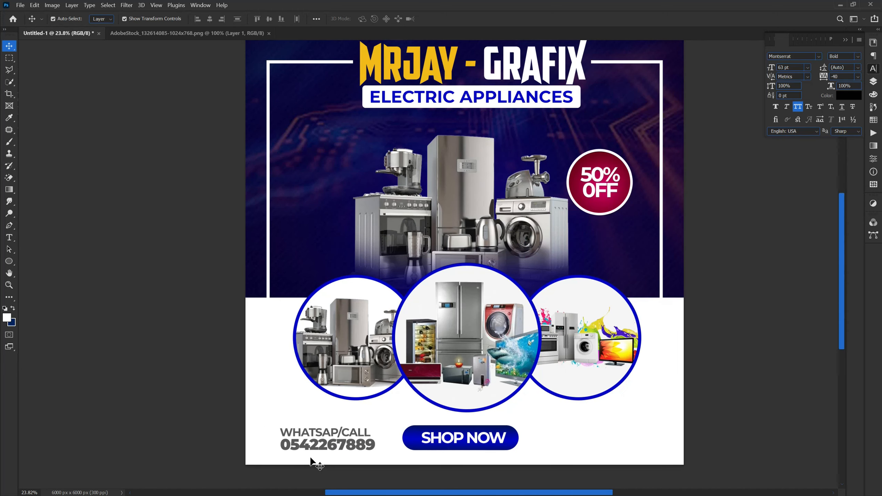
{"action": "left_click_drag", "start_coordinate": [467, 446], "coordinate": [607, 449]}
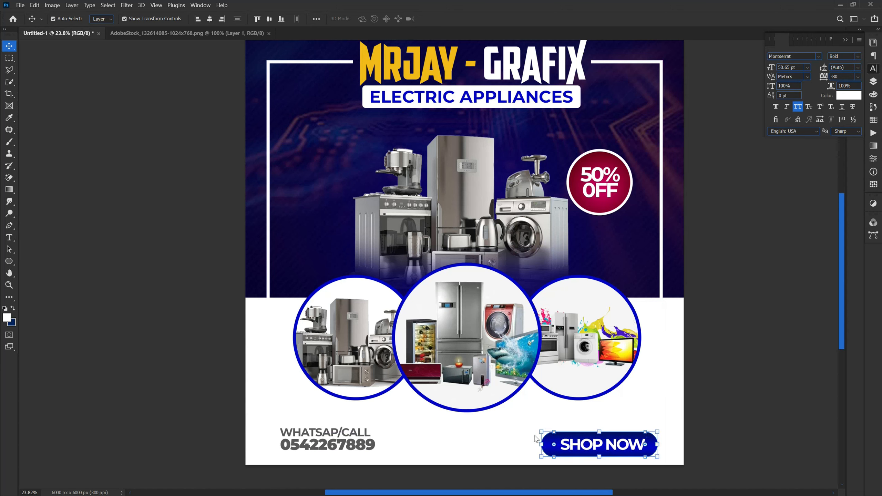
{"action": "left_click_drag", "start_coordinate": [539, 431], "coordinate": [560, 440]}
{"action": "key", "text": "Return"}
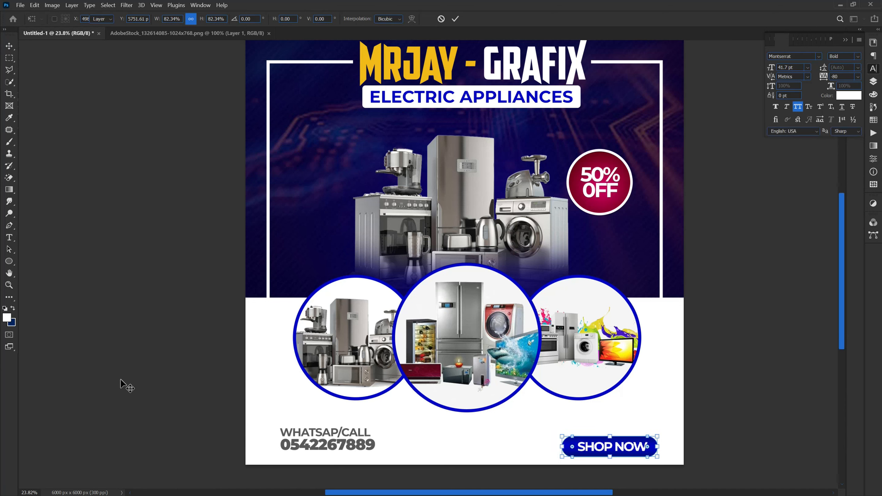
Enlarge the phone number to about 129% and shift both contact lines slightly right and up.
{"action": "left_click", "coordinate": [295, 449]}
{"action": "left_click_drag", "start_coordinate": [377, 455], "coordinate": [419, 463]}
{"action": "key", "text": "Return"}
{"action": "left_click", "coordinate": [255, 428]}
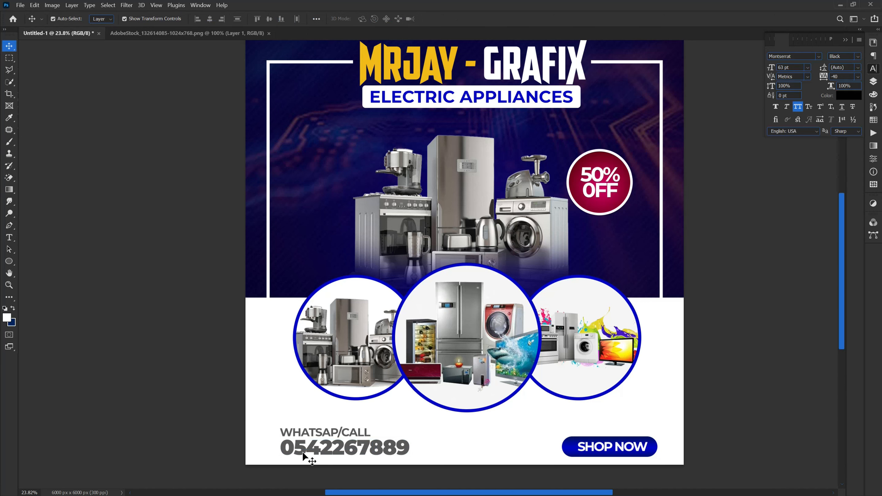
{"action": "left_click_drag", "start_coordinate": [296, 448], "coordinate": [298, 444]}
{"action": "left_click", "coordinate": [345, 443]}
{"action": "scroll", "coordinate": [344, 443], "scroll_direction": "down", "scroll_amount": 2}
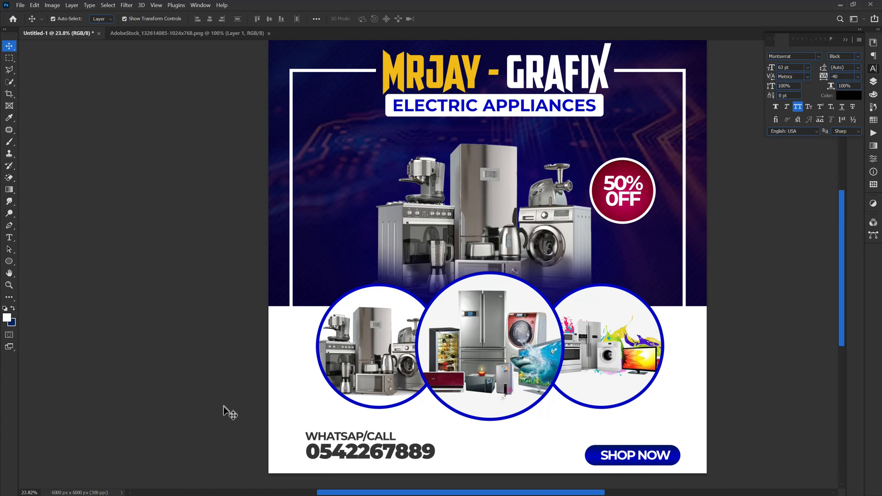